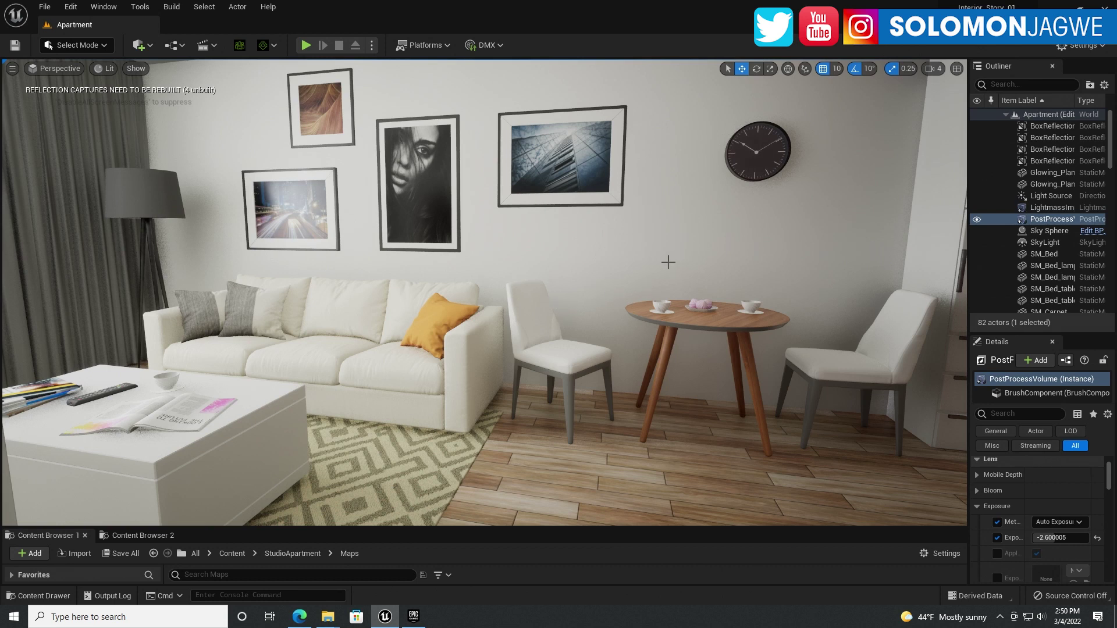
Inspect the apartment's living room and bedroom in the viewport and check the available view modes.
{"action": "mouse_move", "coordinate": [649, 256]}
{"action": "right_mouse_down"}
{"action": "mouse_move", "coordinate": [633, 275]}
{"action": "mouse_move", "coordinate": [593, 259]}
{"action": "mouse_move", "coordinate": [647, 259]}
{"action": "mouse_move", "coordinate": [661, 242]}
{"action": "right_mouse_up"}
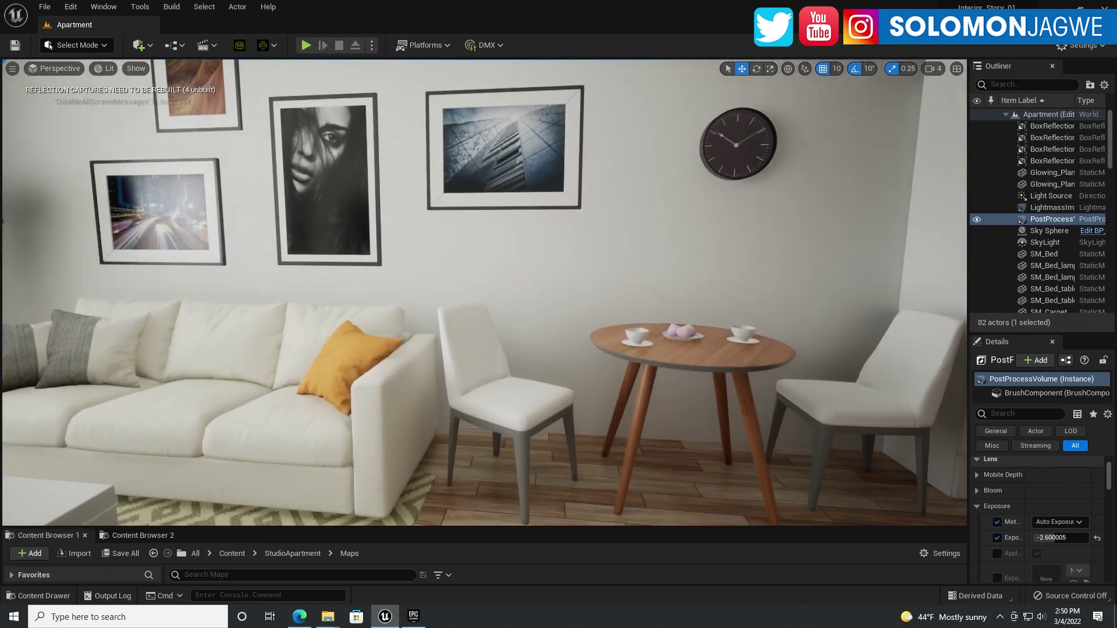
{"action": "left_click", "coordinate": [115, 68]}
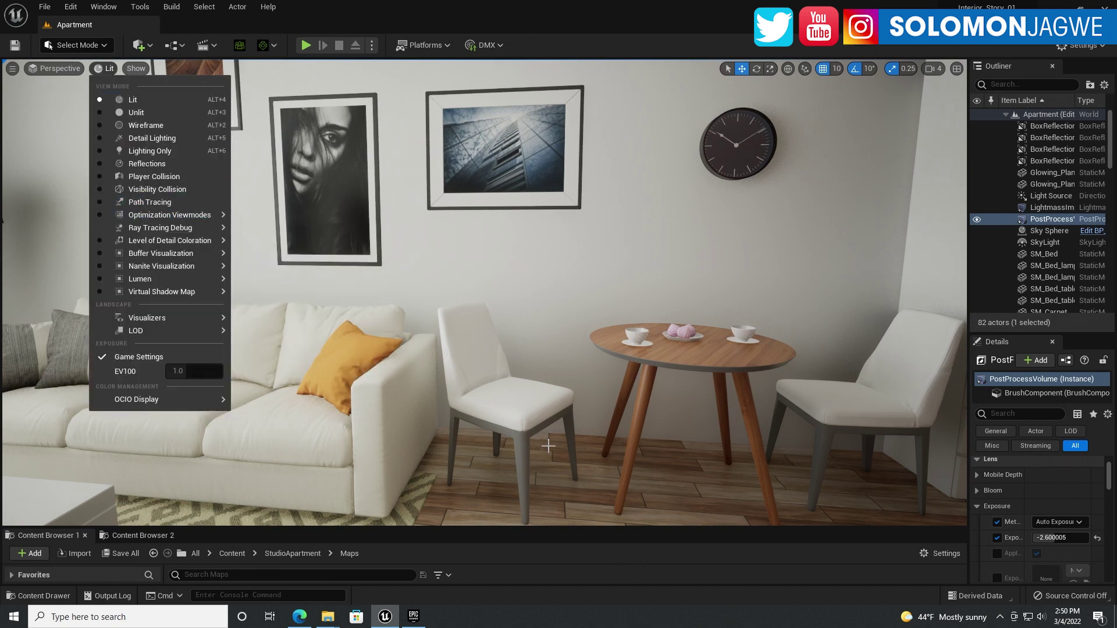
{"action": "right_click_drag", "start_coordinate": [610, 229], "coordinate": [628, 243]}
{"action": "right_click_drag", "start_coordinate": [538, 241], "coordinate": [540, 200]}
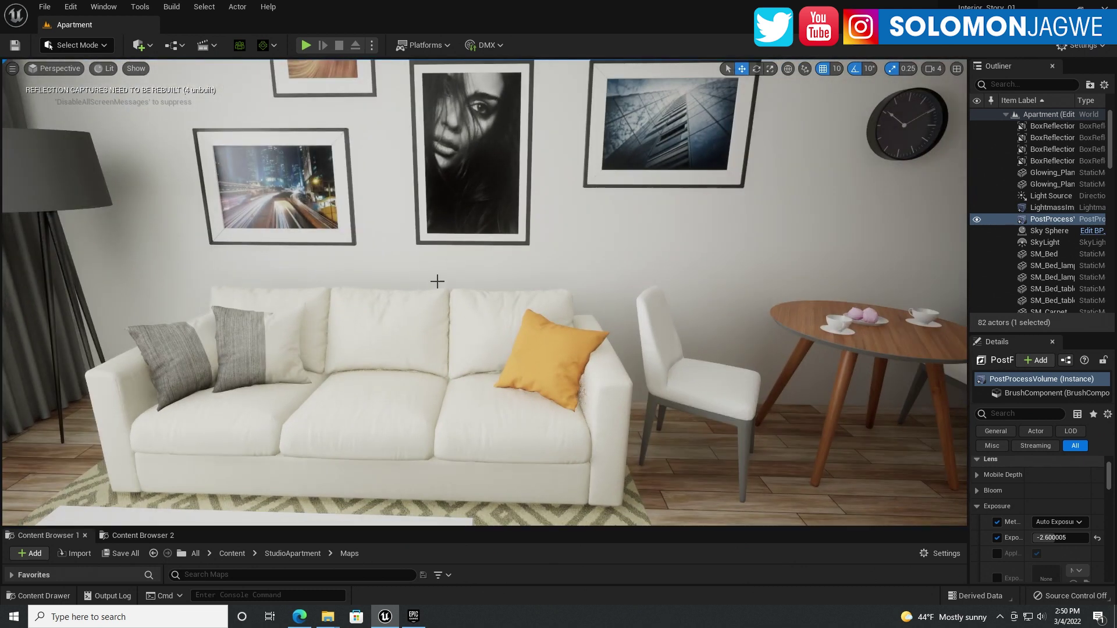
{"action": "right_click_drag", "start_coordinate": [437, 282], "coordinate": [174, 309]}
{"action": "mouse_move", "coordinate": [507, 300]}
{"action": "right_mouse_down"}
{"action": "mouse_move", "coordinate": [509, 317]}
{"action": "mouse_move", "coordinate": [461, 302]}
{"action": "mouse_move", "coordinate": [538, 301]}
{"action": "mouse_move", "coordinate": [515, 281]}
{"action": "right_mouse_up"}
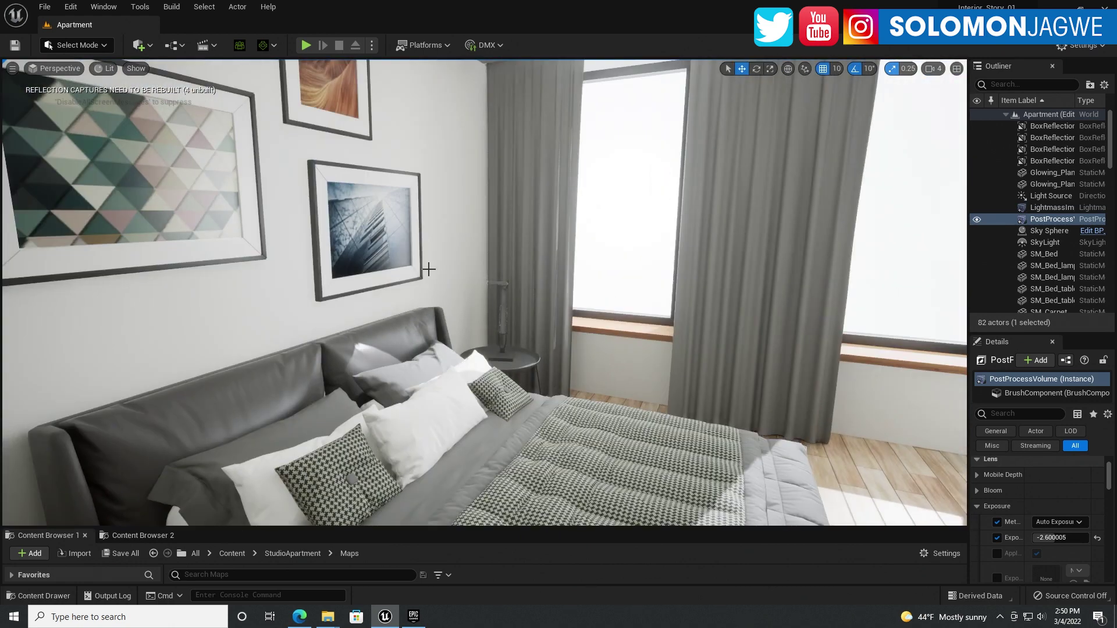
{"action": "mouse_move", "coordinate": [439, 302]}
{"action": "right_mouse_down"}
{"action": "mouse_move", "coordinate": [493, 303]}
{"action": "mouse_move", "coordinate": [460, 300]}
{"action": "right_mouse_up"}
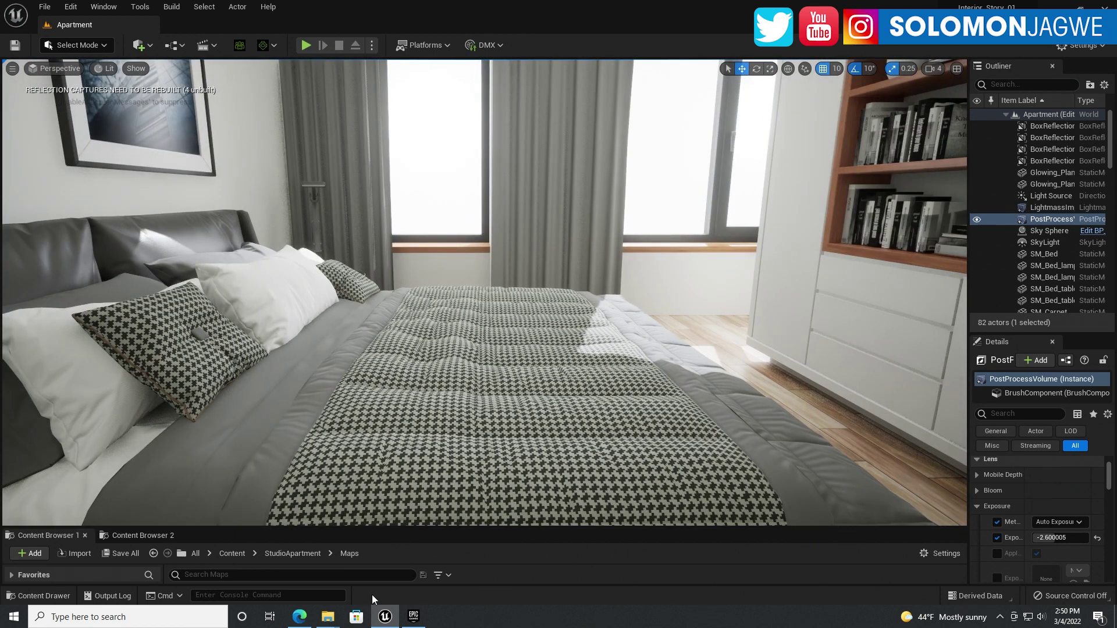
Switch to the Epic Games Launcher and check which engine versions can be installed, using a temporary version slot that is removed again.
{"action": "left_click", "coordinate": [413, 617]}
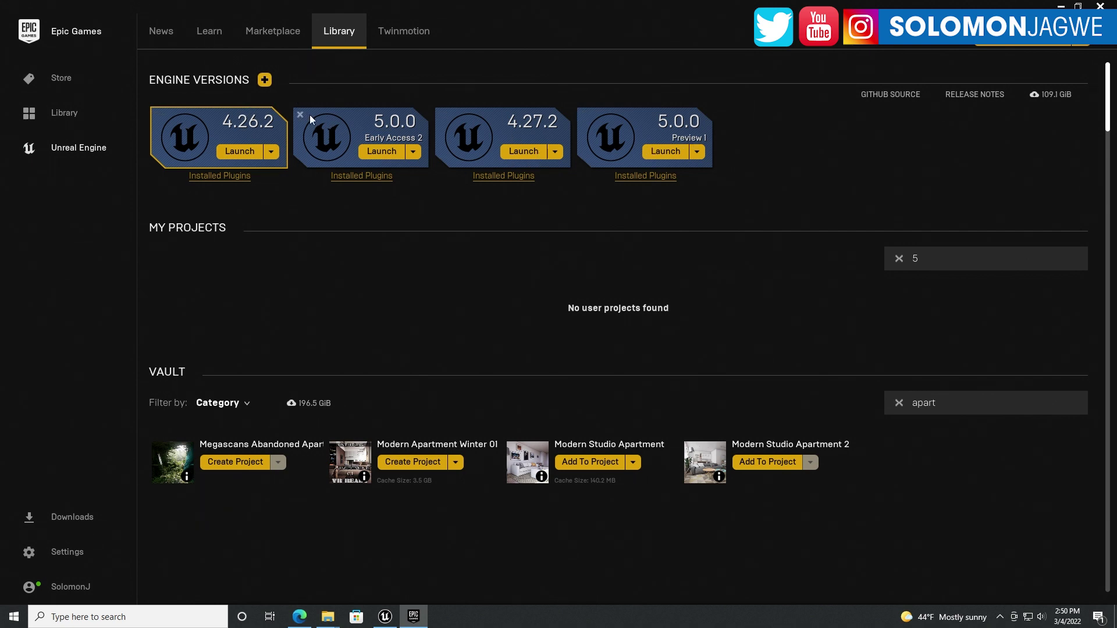
{"action": "left_click", "coordinate": [265, 80]}
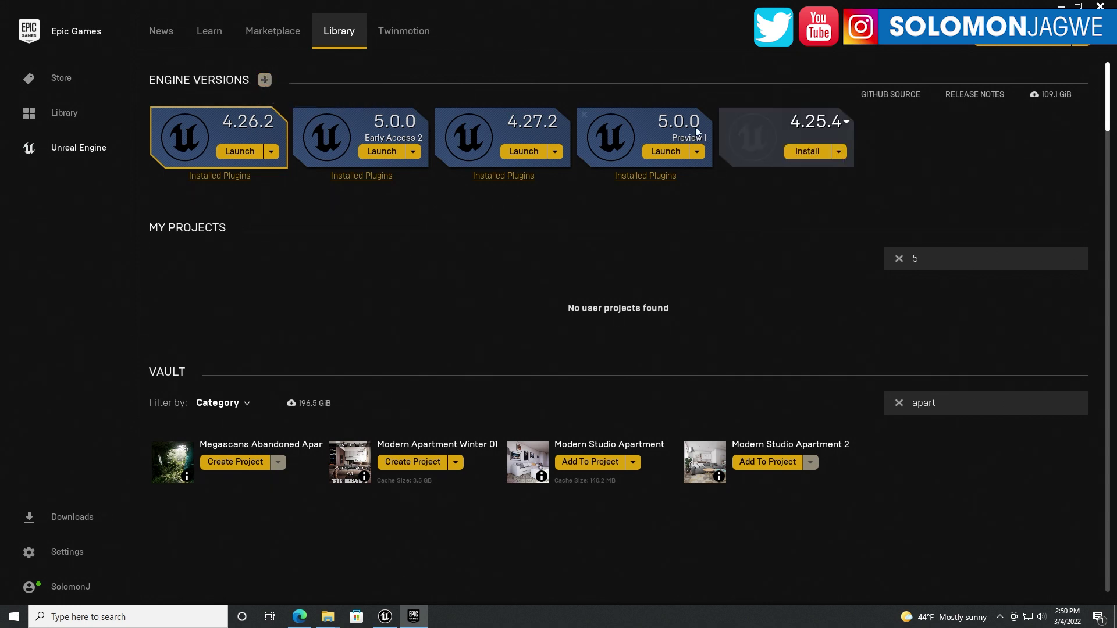
{"action": "left_click", "coordinate": [846, 121]}
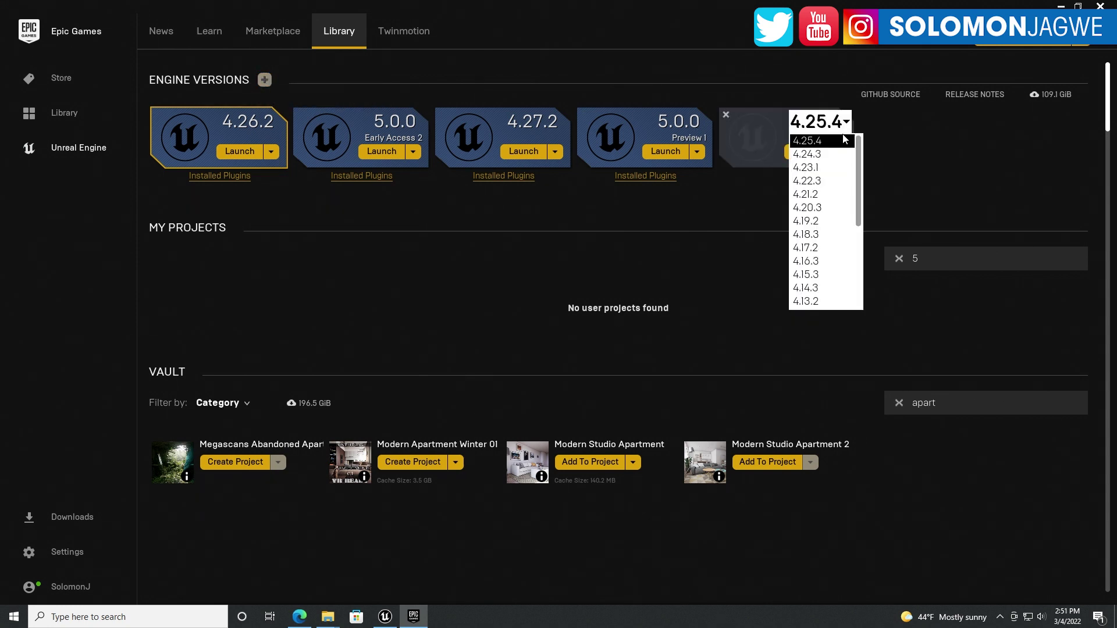
{"action": "scroll", "coordinate": [860, 192], "scroll_direction": "down", "scroll_amount": 5}
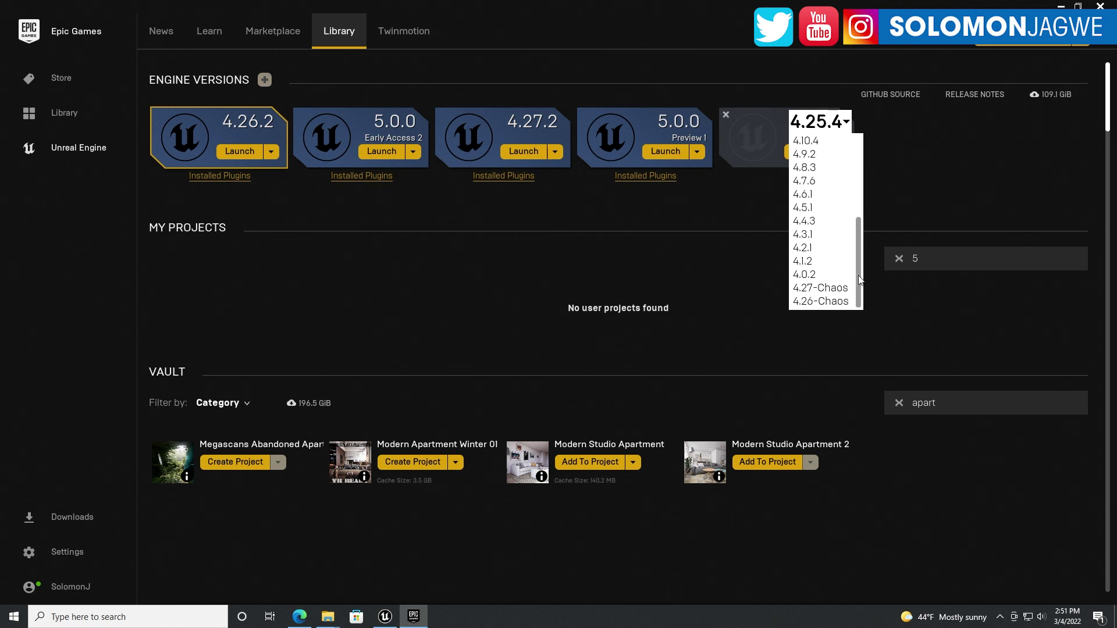
{"action": "scroll", "coordinate": [861, 201], "scroll_direction": "up", "scroll_amount": 5}
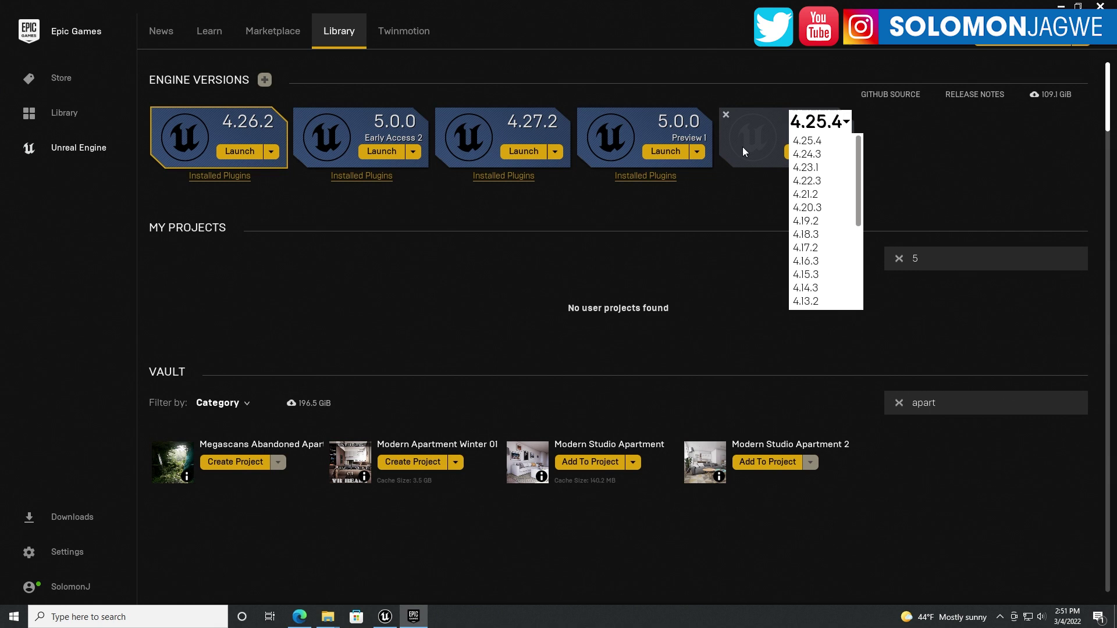
{"action": "left_click", "coordinate": [950, 155]}
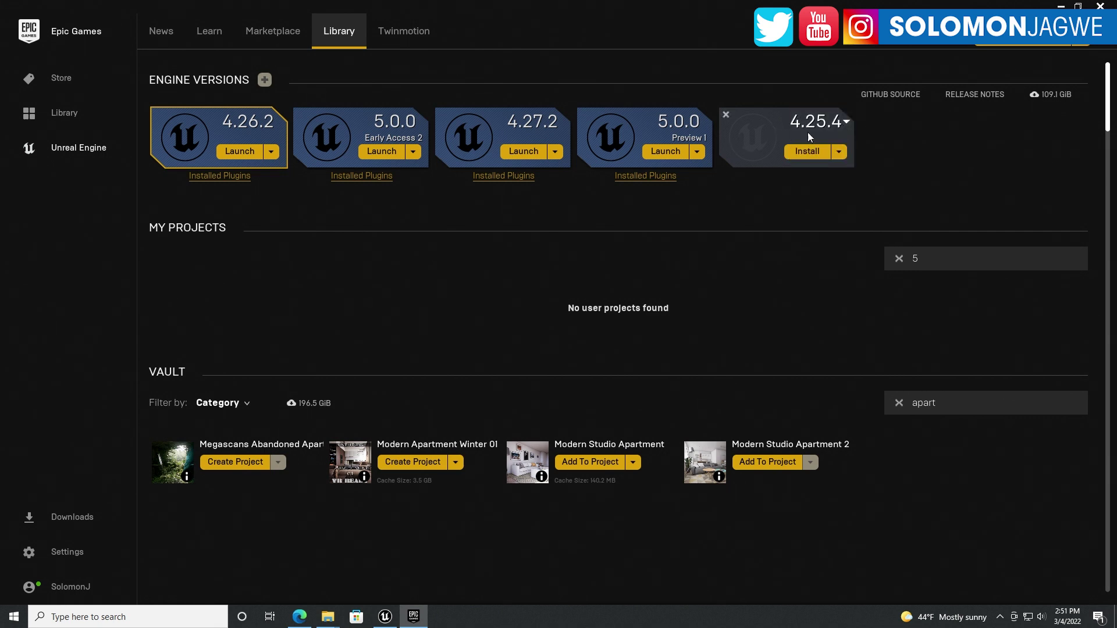
{"action": "left_click", "coordinate": [726, 115]}
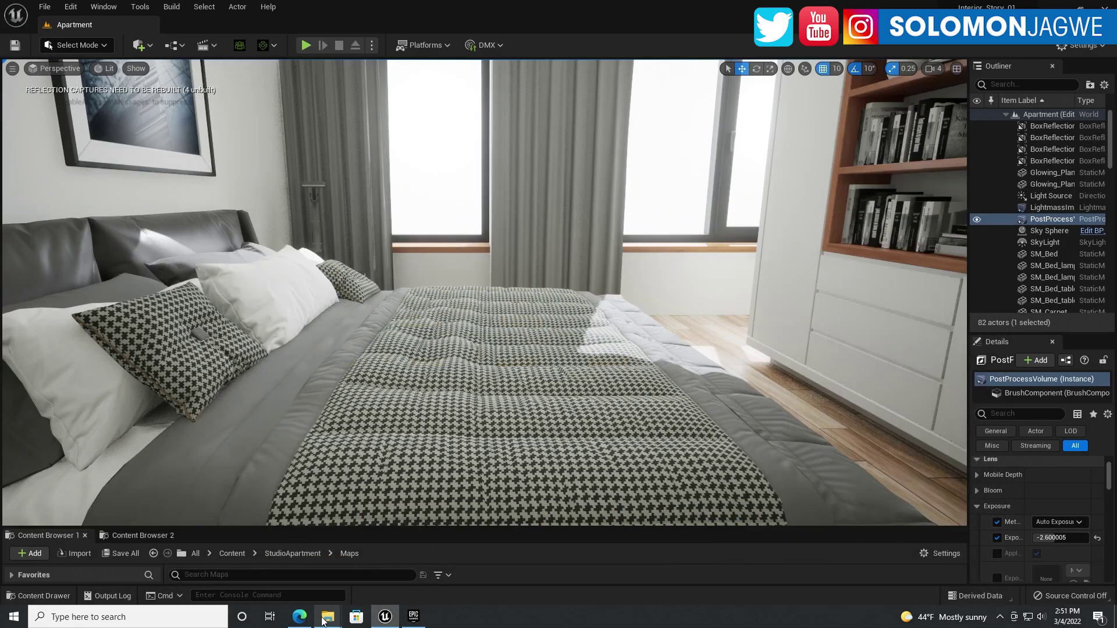
Switch to the browser and view the Unreal Engine 5 Preview 1 video and the creator's YouTube channel page, then close the view.
{"action": "left_click", "coordinate": [299, 616]}
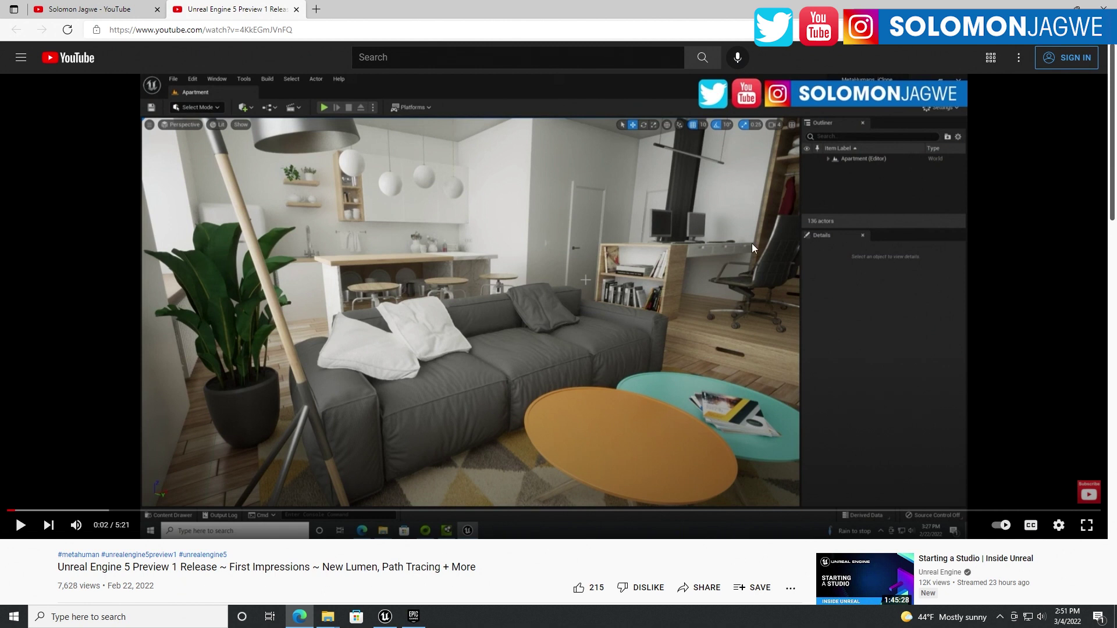
{"action": "left_click", "coordinate": [118, 15]}
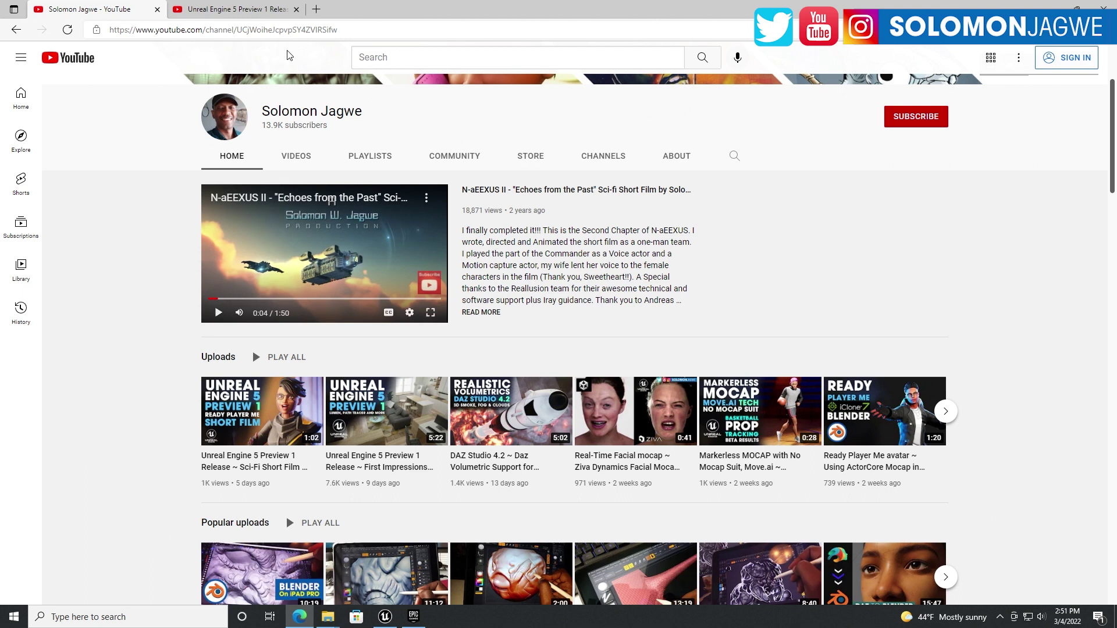
{"action": "left_click", "coordinate": [1050, 9]}
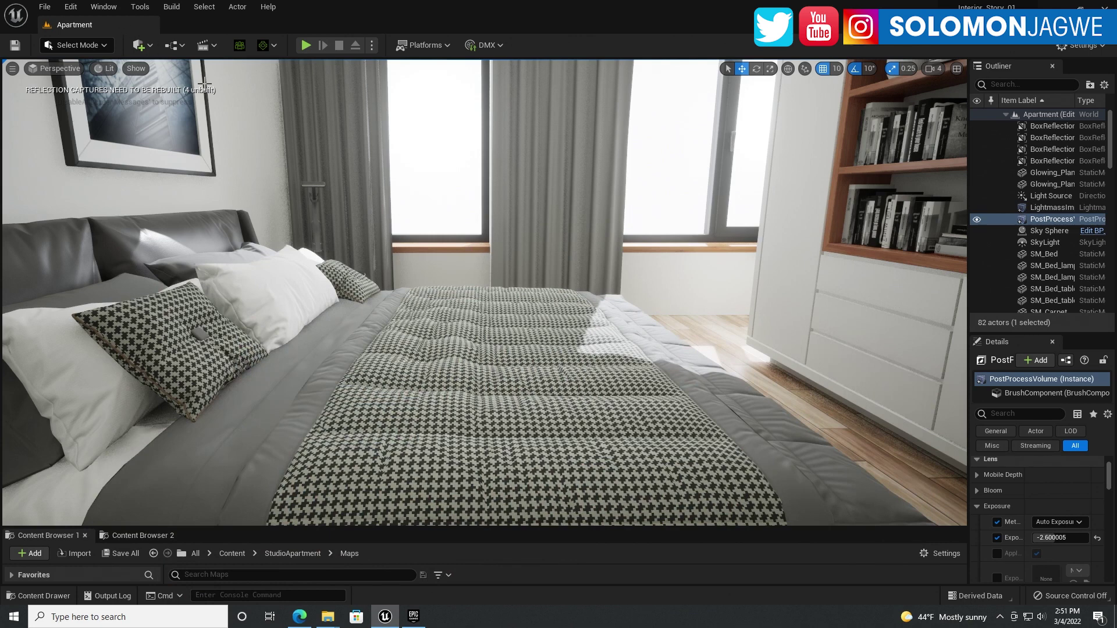
Walk through the apartment in the Unreal Editor viewport, examining the lighting in the bedroom, hallway and living room.
{"action": "right_click_drag", "start_coordinate": [545, 229], "coordinate": [820, 279]}
{"action": "key", "text": "w"}
{"action": "right_click_drag", "start_coordinate": [716, 238], "coordinate": [448, 261]}
{"action": "key", "text": "w"}
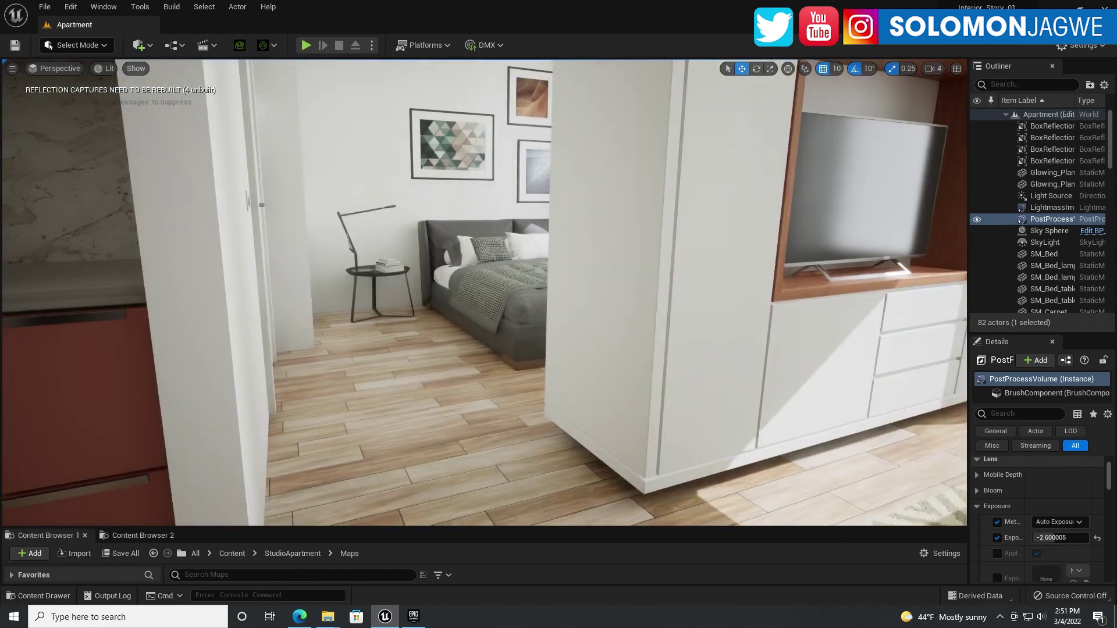
{"action": "right_click_drag", "start_coordinate": [512, 308], "coordinate": [522, 331]}
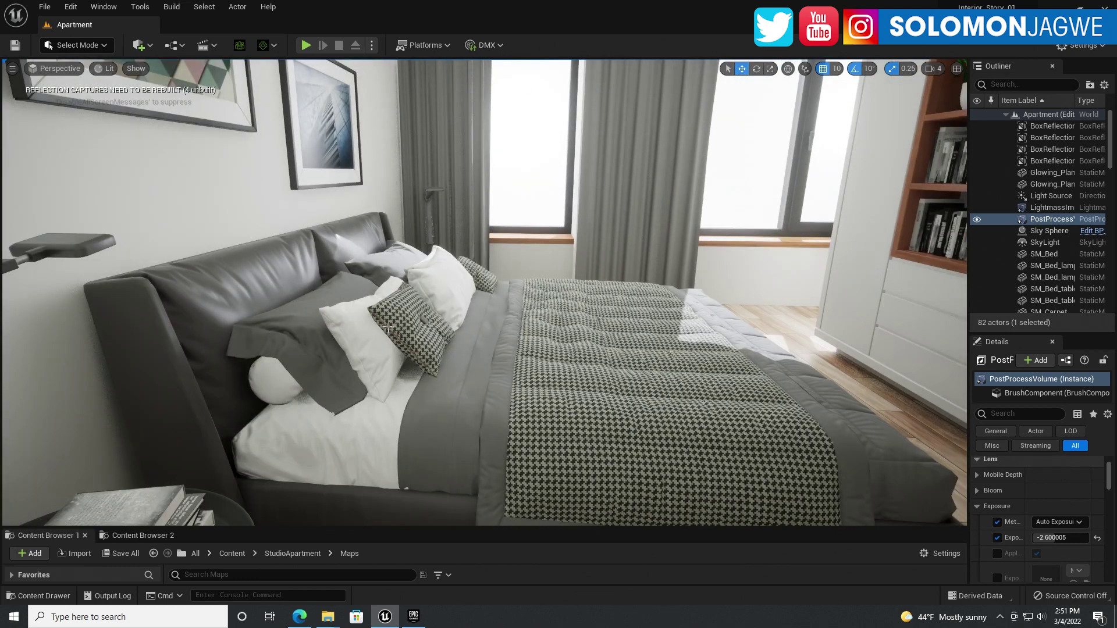
{"action": "right_click_drag", "start_coordinate": [413, 241], "coordinate": [368, 247]}
{"action": "right_click_drag", "start_coordinate": [312, 217], "coordinate": [326, 221]}
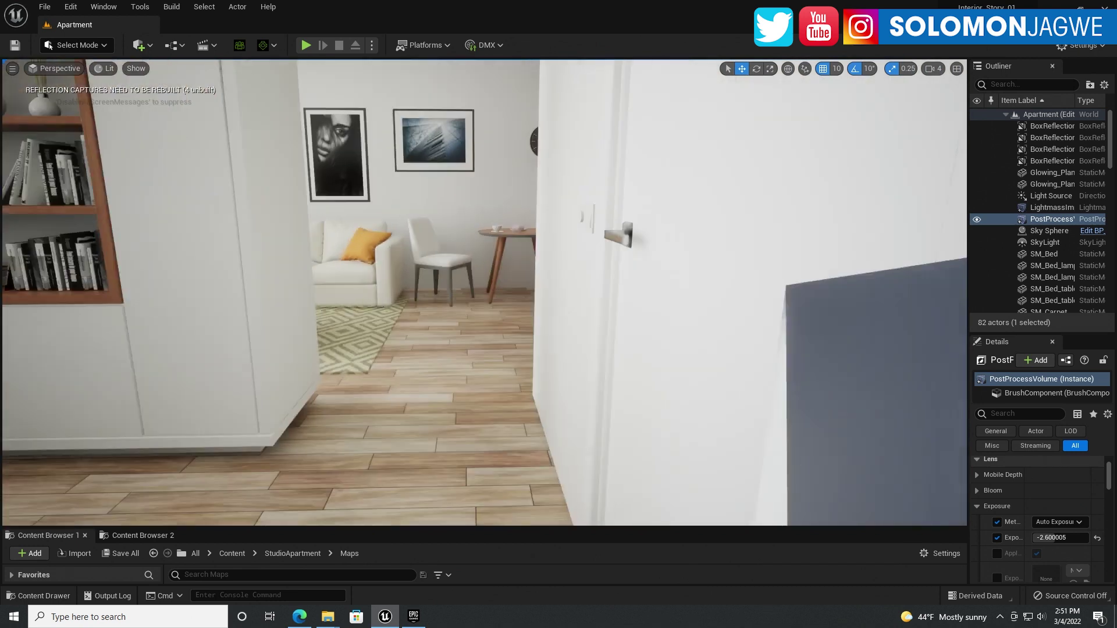
{"action": "mouse_move", "coordinate": [425, 231]}
{"action": "right_mouse_down"}
{"action": "mouse_move", "coordinate": [472, 246]}
{"action": "mouse_move", "coordinate": [413, 244]}
{"action": "right_mouse_up"}
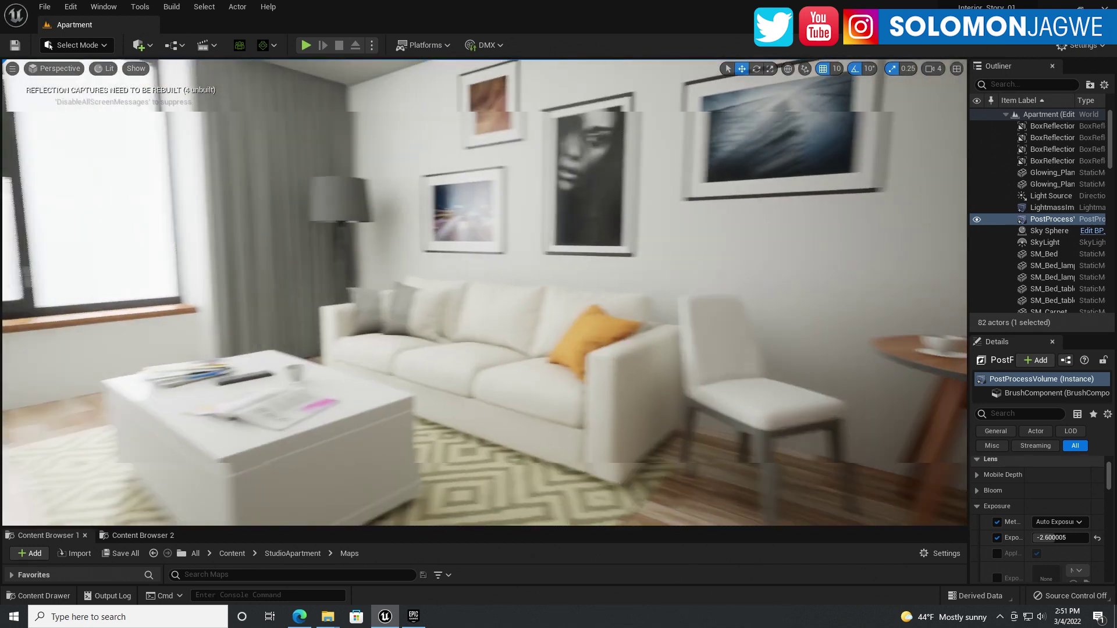
{"action": "right_click_drag", "start_coordinate": [483, 247], "coordinate": [506, 302]}
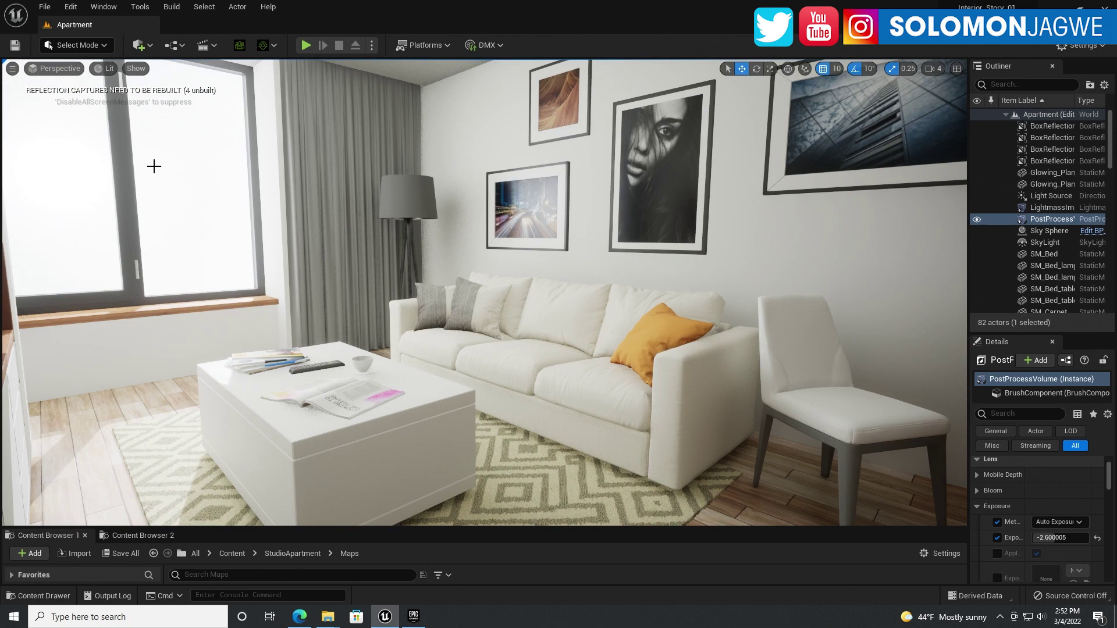
Open the Project Settings and search for "ray trac" to check the ray tracing options.
{"action": "left_click", "coordinate": [111, 9]}
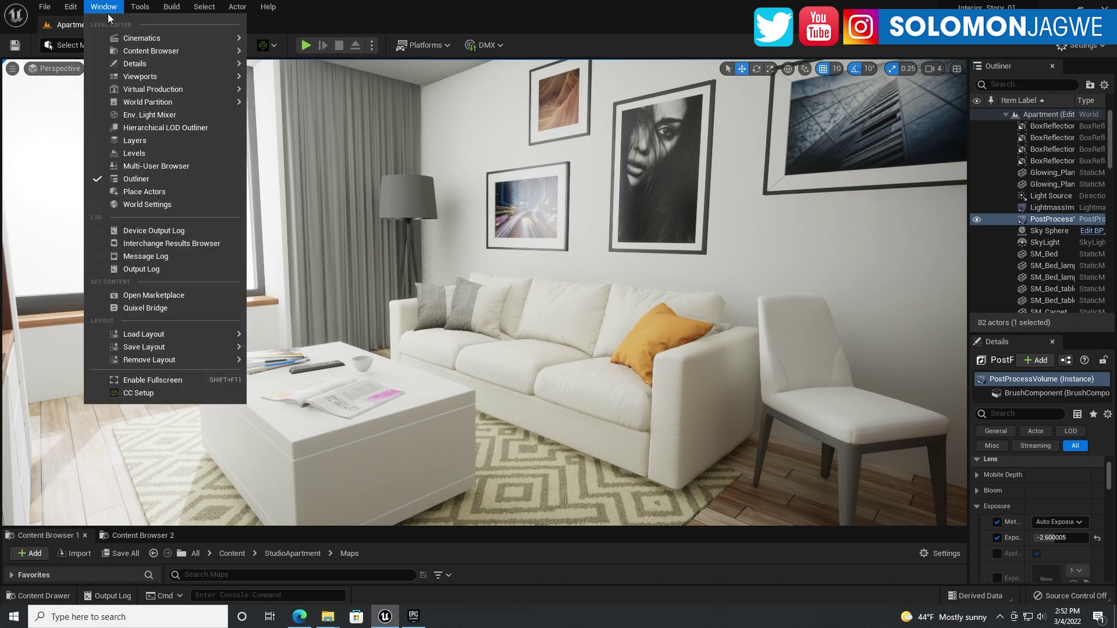
{"action": "mouse_move", "coordinate": [158, 346]}
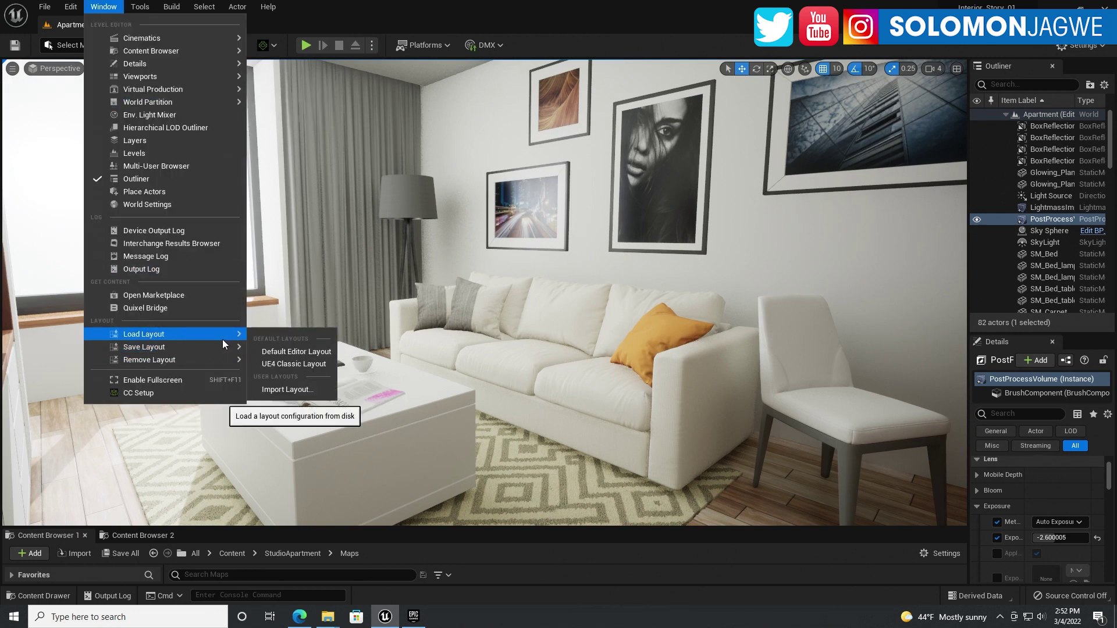
{"action": "mouse_move", "coordinate": [68, 11]}
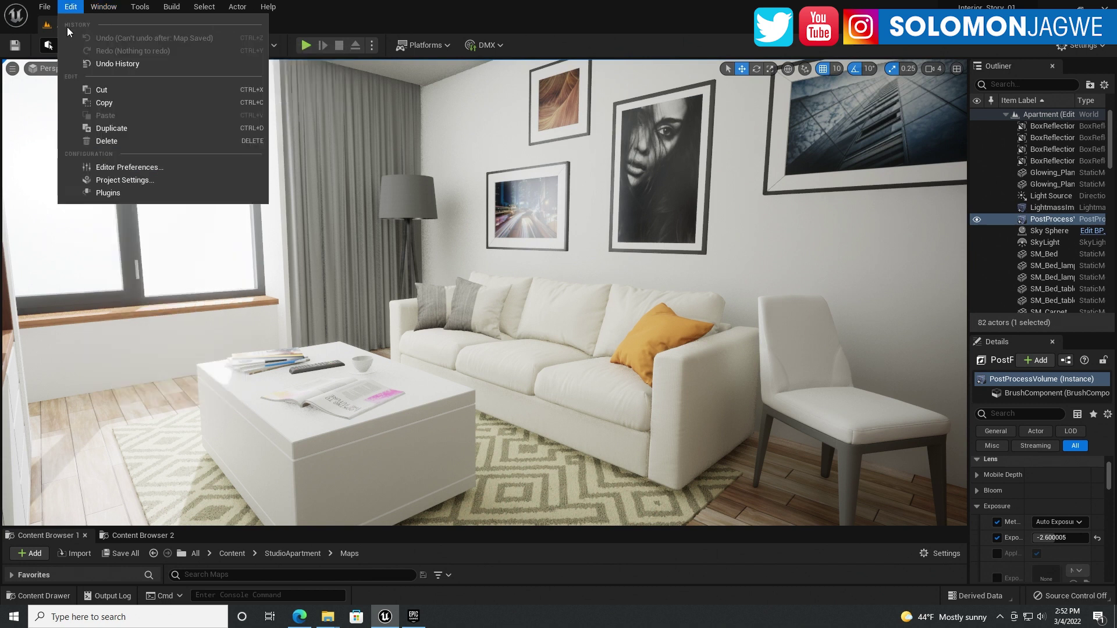
{"action": "left_click", "coordinate": [116, 180]}
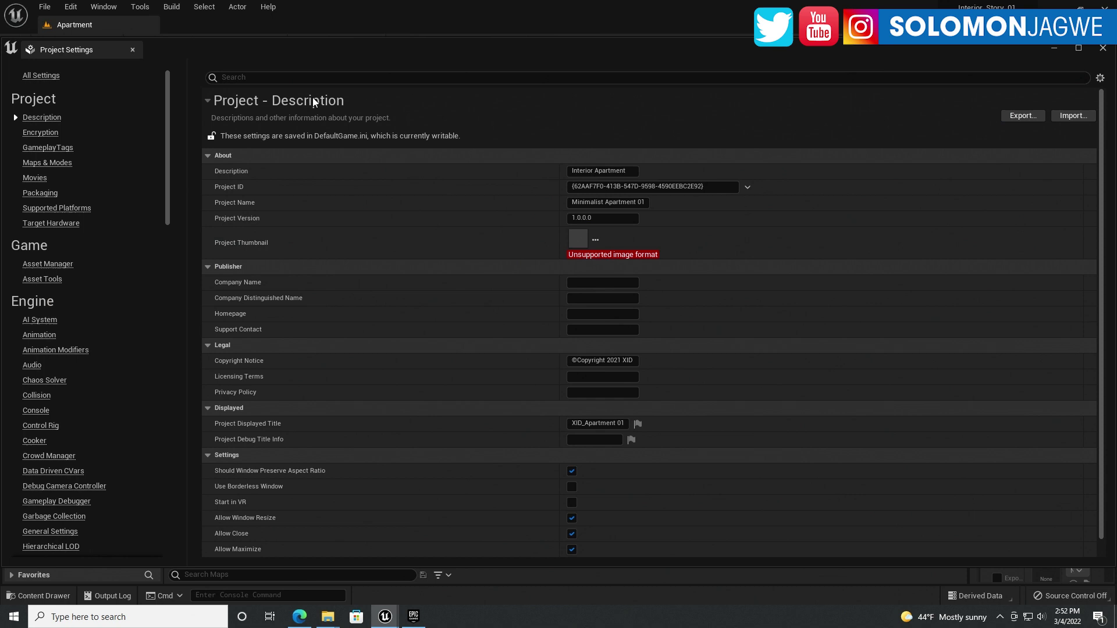
{"action": "left_click", "coordinate": [295, 77]}
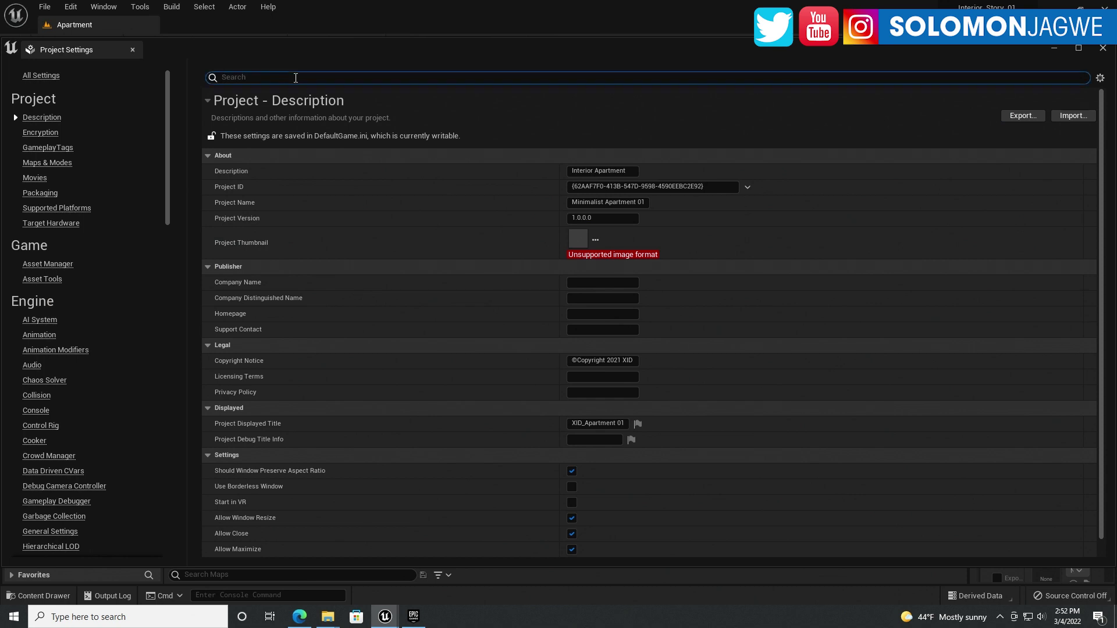
{"action": "type", "text": "ray"}
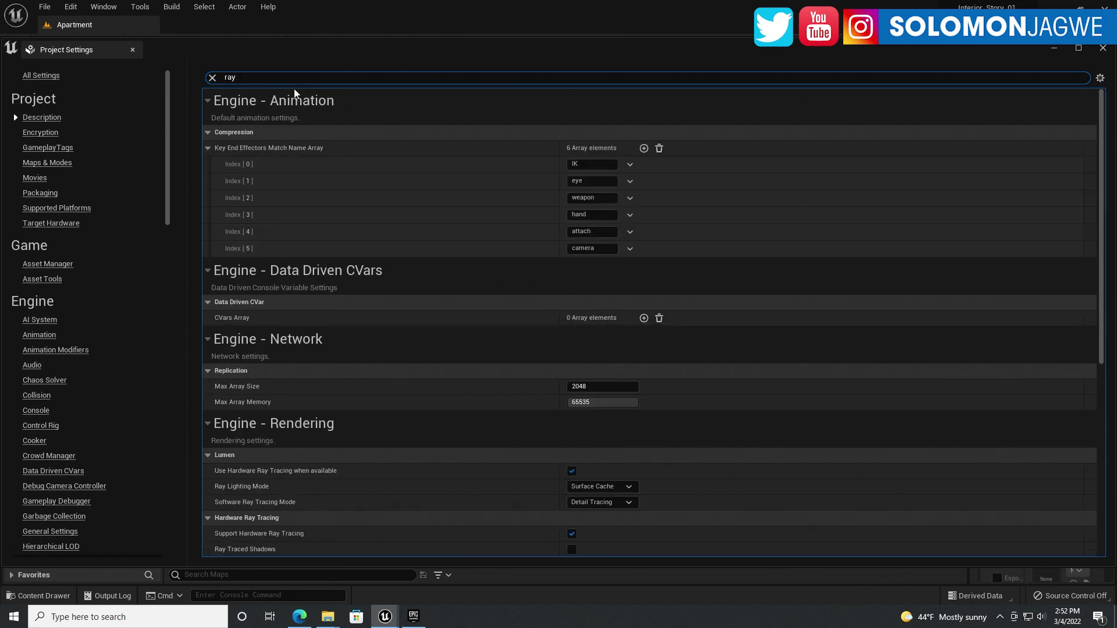
{"action": "type", "text": "trac"}
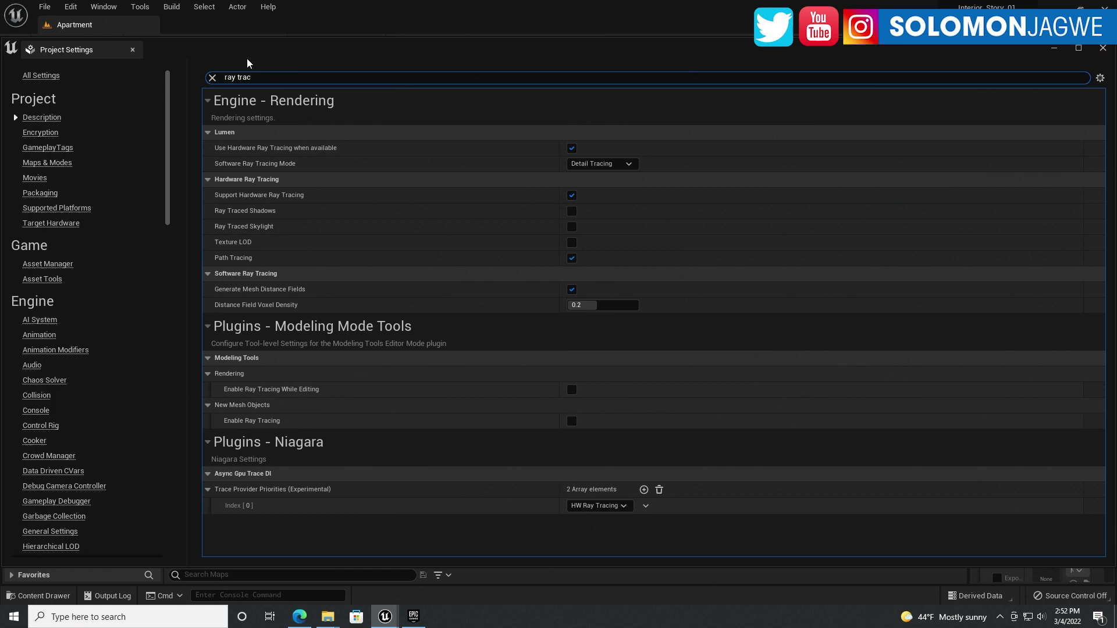
Search the Project Settings for "rhi" to check the default RHI for Windows.
{"action": "left_click_drag", "start_coordinate": [259, 78], "coordinate": [214, 77]}
{"action": "type", "text": "rhi"}
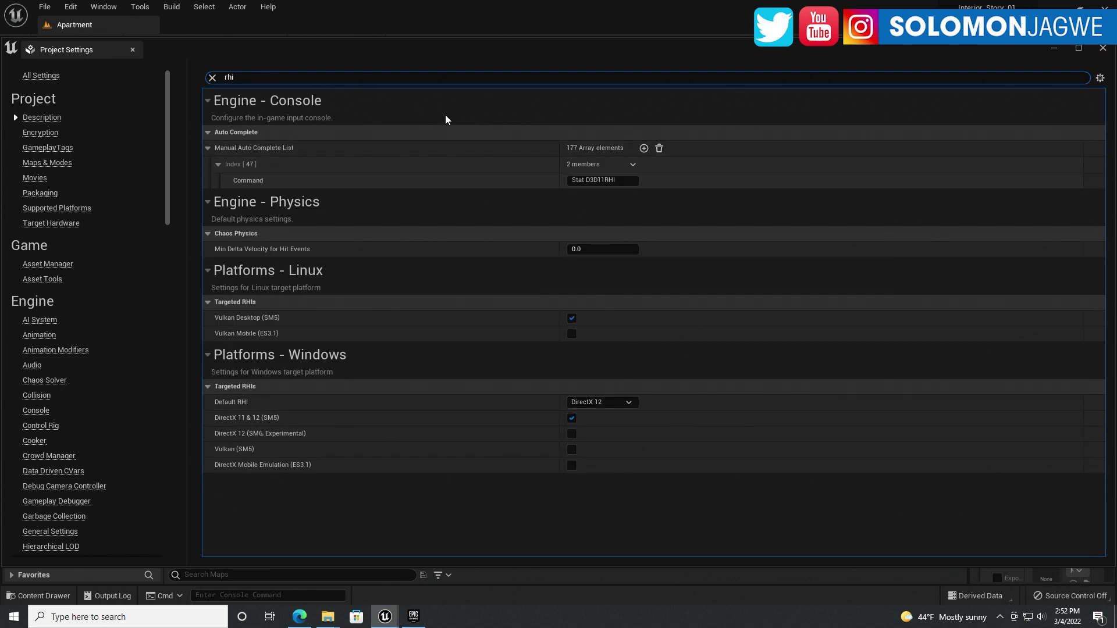
{"action": "double_click", "coordinate": [243, 76]}
Open the engine's Rendering settings and review the global illumination, reflections, Lumen, shadow and hardware ray tracing options.
{"action": "scroll", "coordinate": [101, 221], "scroll_direction": "down", "scroll_amount": 8}
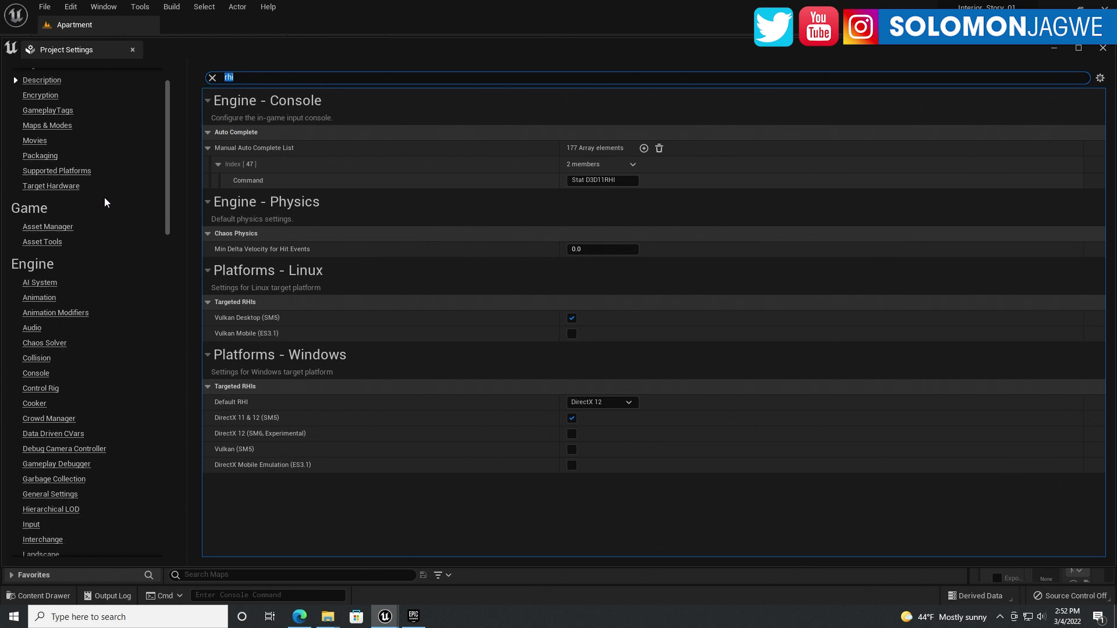
{"action": "scroll", "coordinate": [56, 308], "scroll_direction": "down", "scroll_amount": 2}
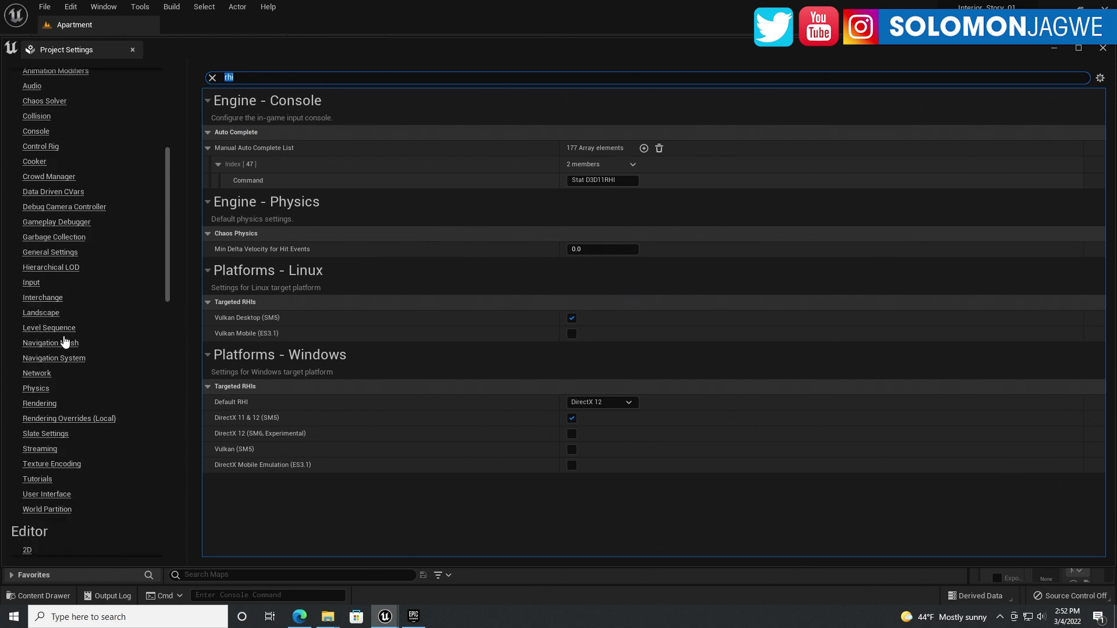
{"action": "left_click", "coordinate": [40, 404]}
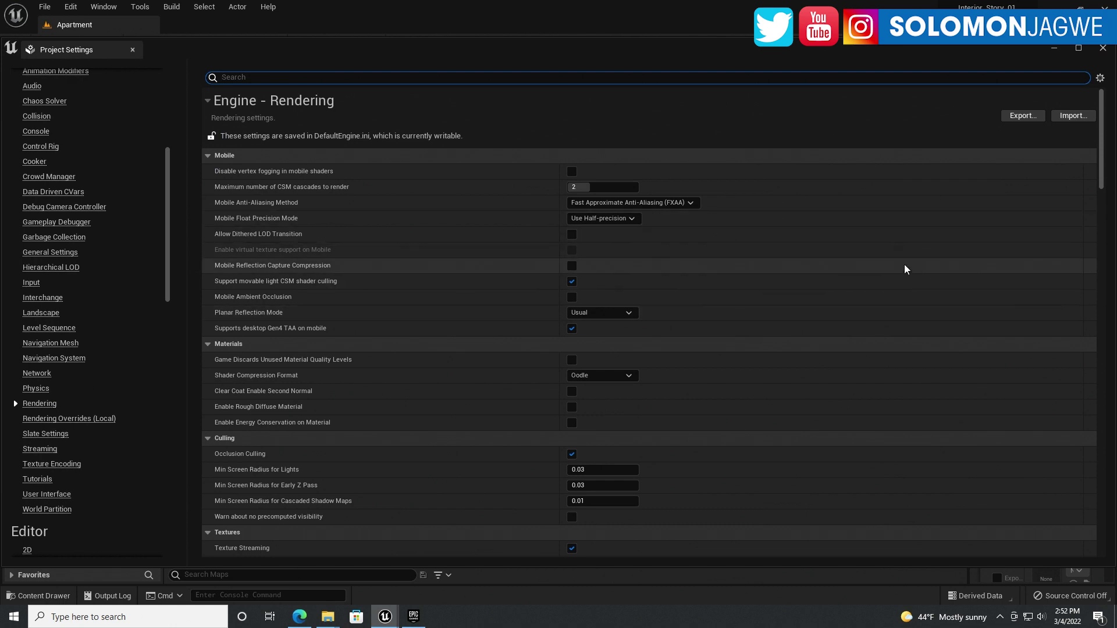
{"action": "scroll", "coordinate": [896, 264], "scroll_direction": "down", "scroll_amount": 15}
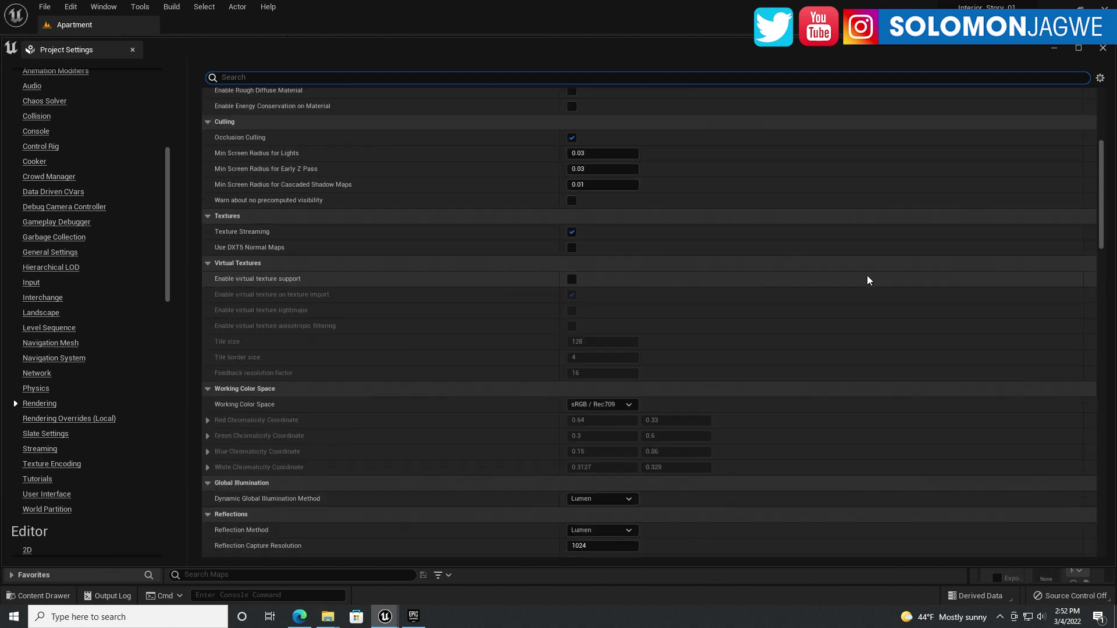
{"action": "scroll", "coordinate": [861, 273], "scroll_direction": "down", "scroll_amount": 4}
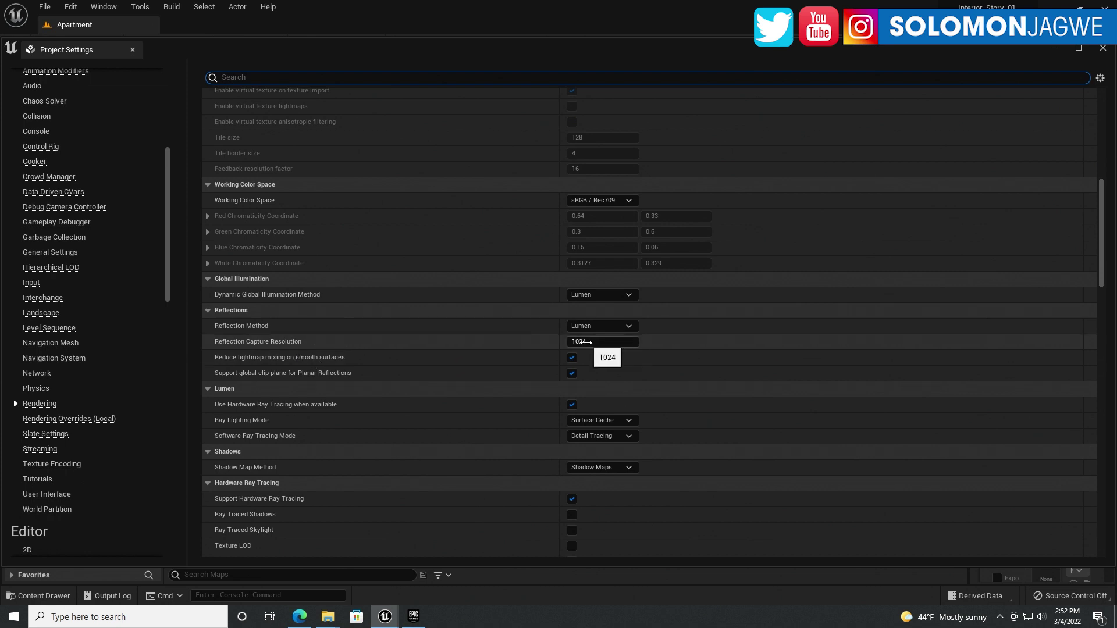
{"action": "scroll", "coordinate": [703, 402], "scroll_direction": "down", "scroll_amount": 3}
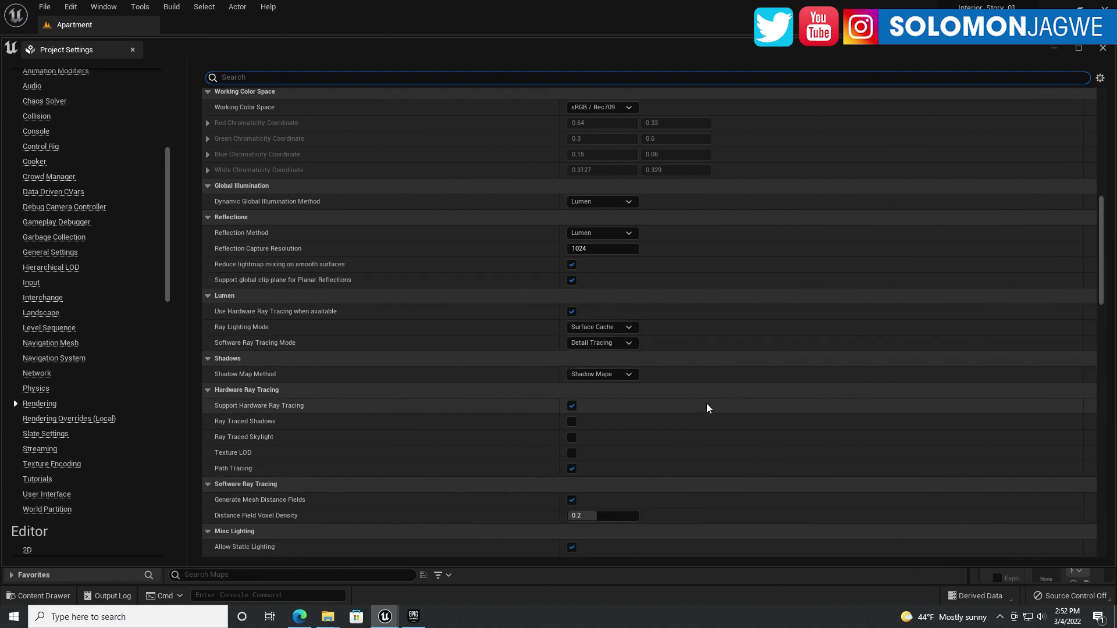
{"action": "scroll", "coordinate": [704, 403], "scroll_direction": "up", "scroll_amount": 1}
{"action": "scroll", "coordinate": [701, 400], "scroll_direction": "up", "scroll_amount": 10}
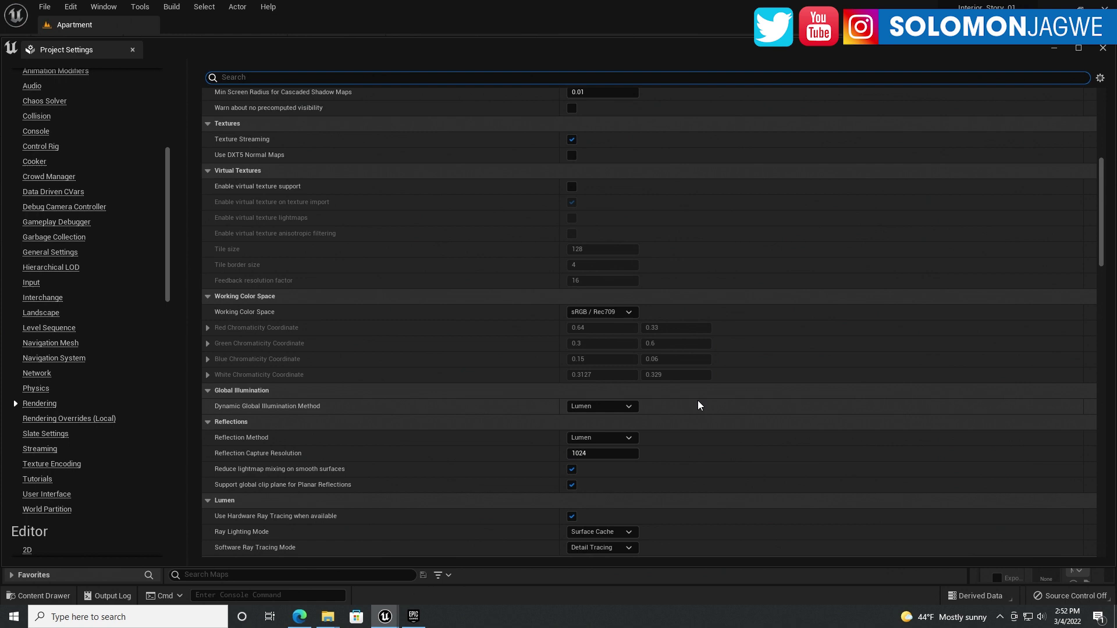
Close the Project Settings and switch the viewport's view mode to Path Tracing, framing the living room sofa.
{"action": "left_click", "coordinate": [1103, 48]}
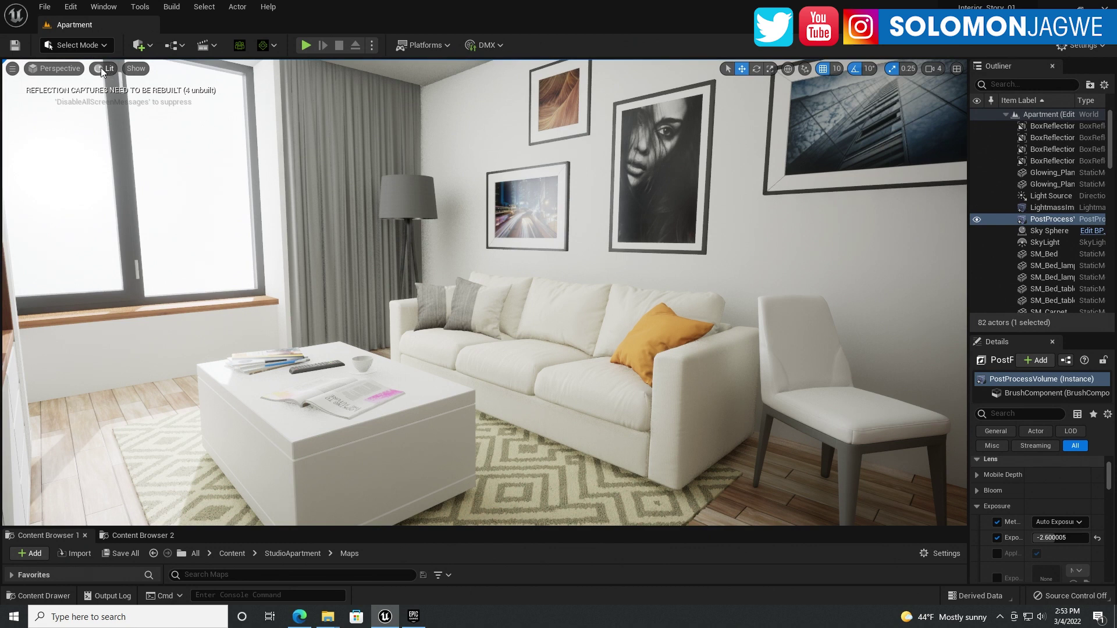
{"action": "left_click", "coordinate": [103, 67]}
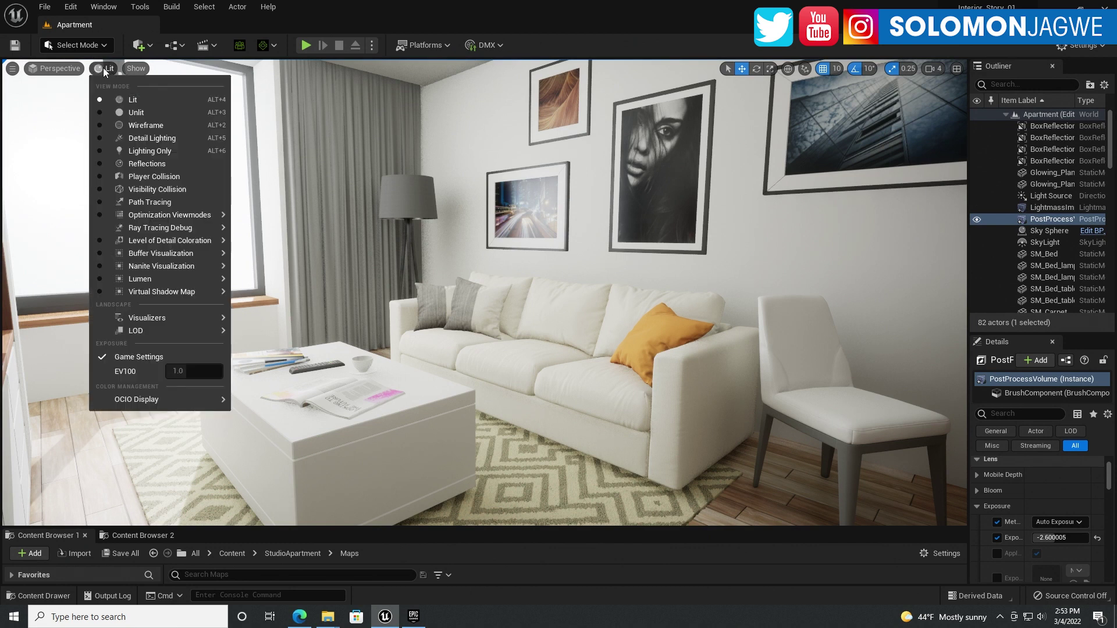
{"action": "left_click", "coordinate": [159, 201]}
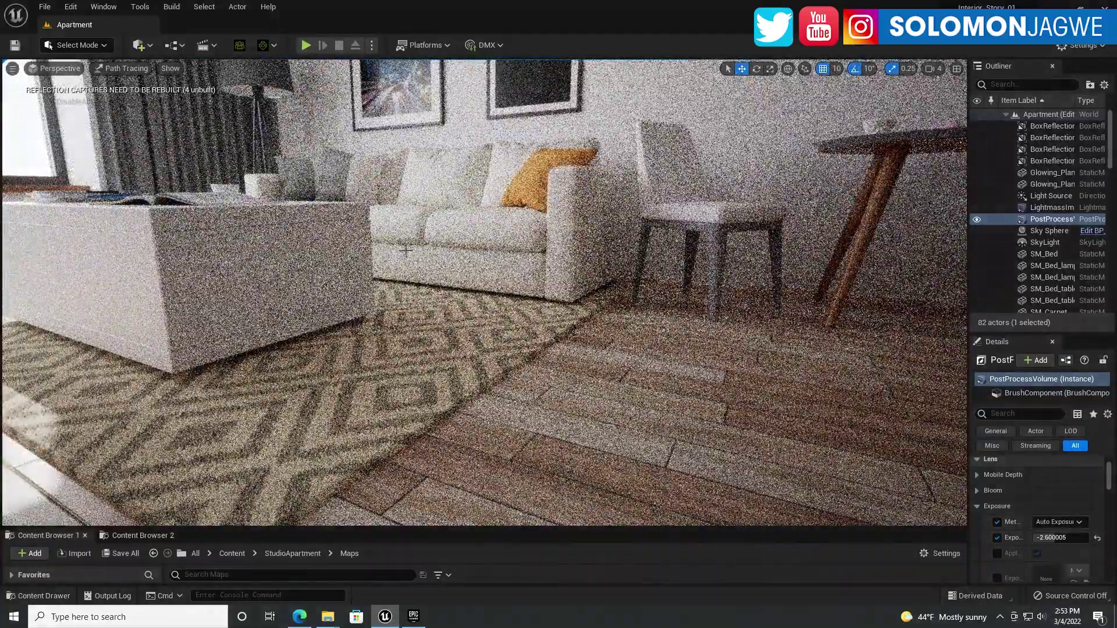
{"action": "left_click_drag", "start_coordinate": [534, 264], "coordinate": [534, 230]}
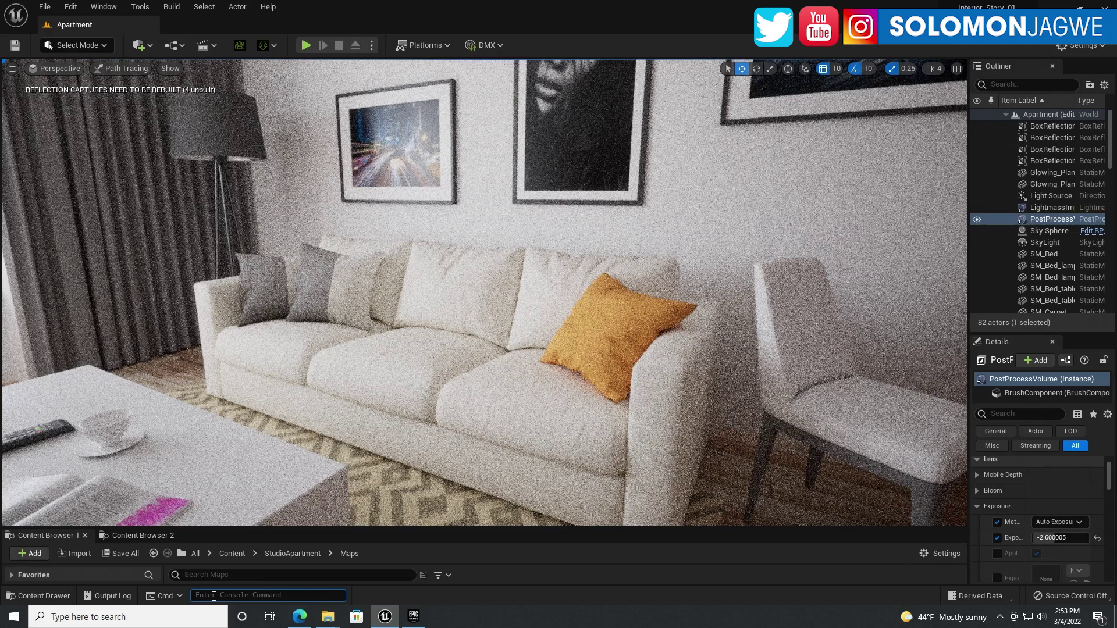
Find the path tracing console variables and run r.PathTracing.ProgressDisplay 1 to show the render progress bar.
{"action": "type", "text": "ray"}
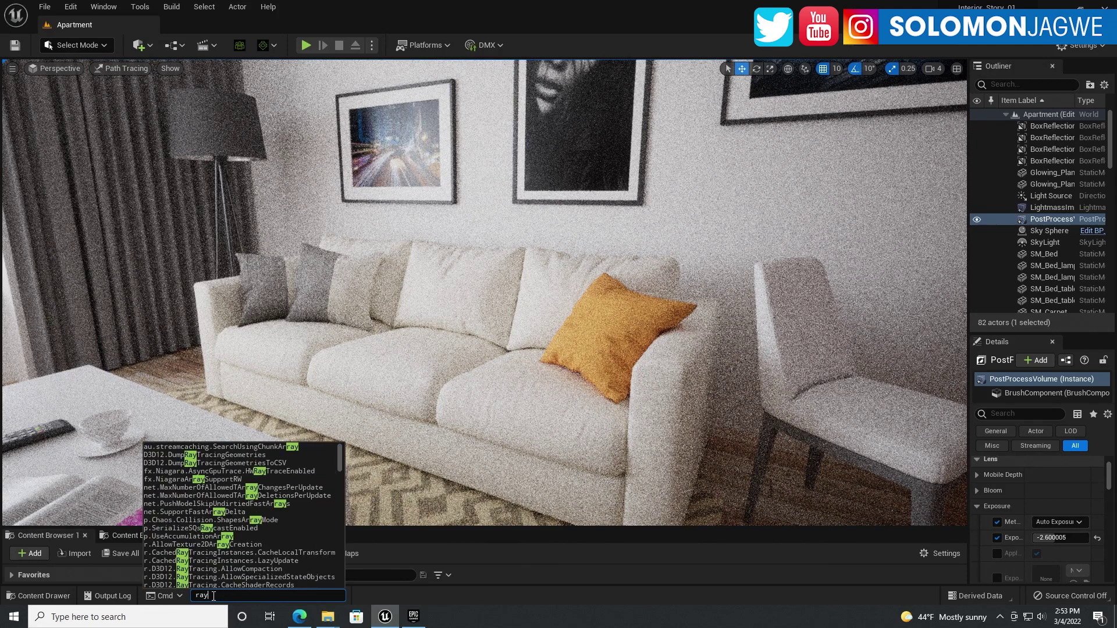
{"action": "double_click", "coordinate": [213, 595]}
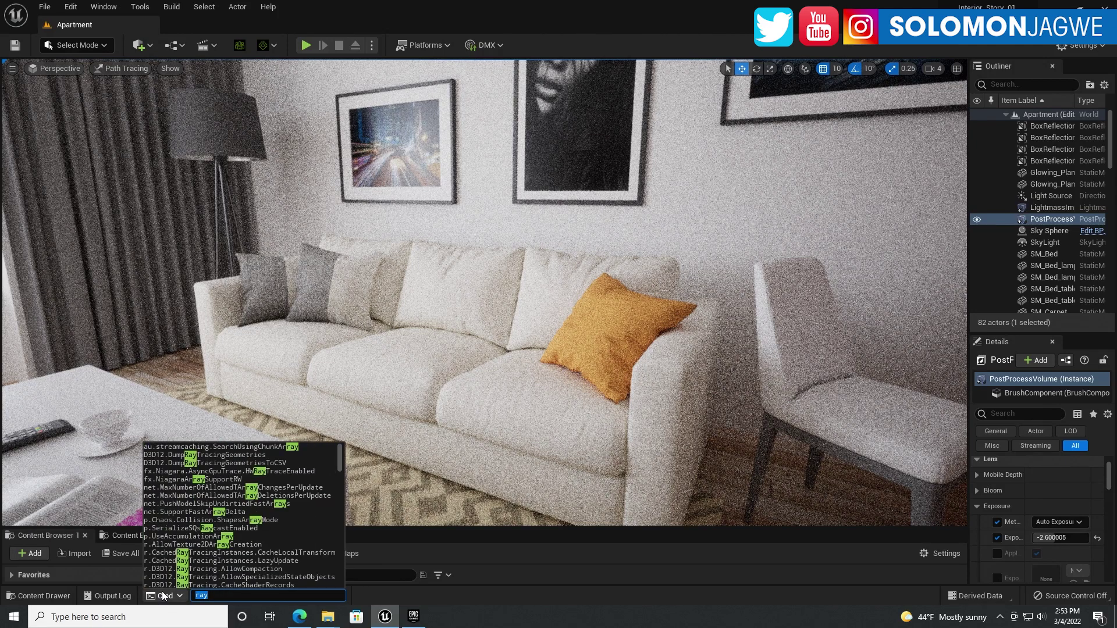
{"action": "type", "text": "path"}
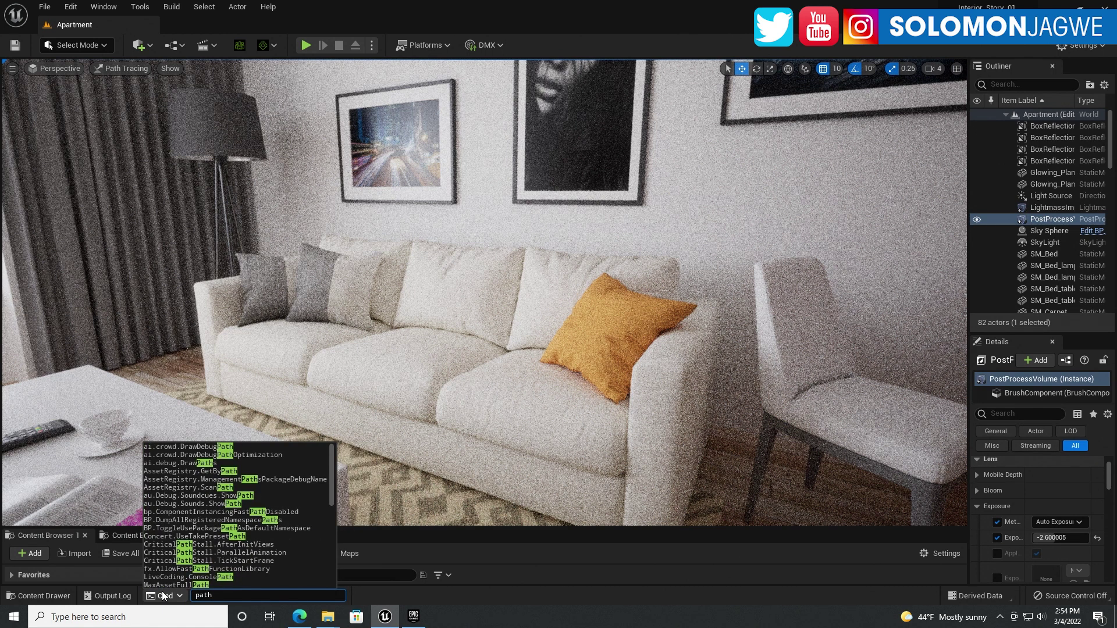
{"action": "type", "text": "tr"}
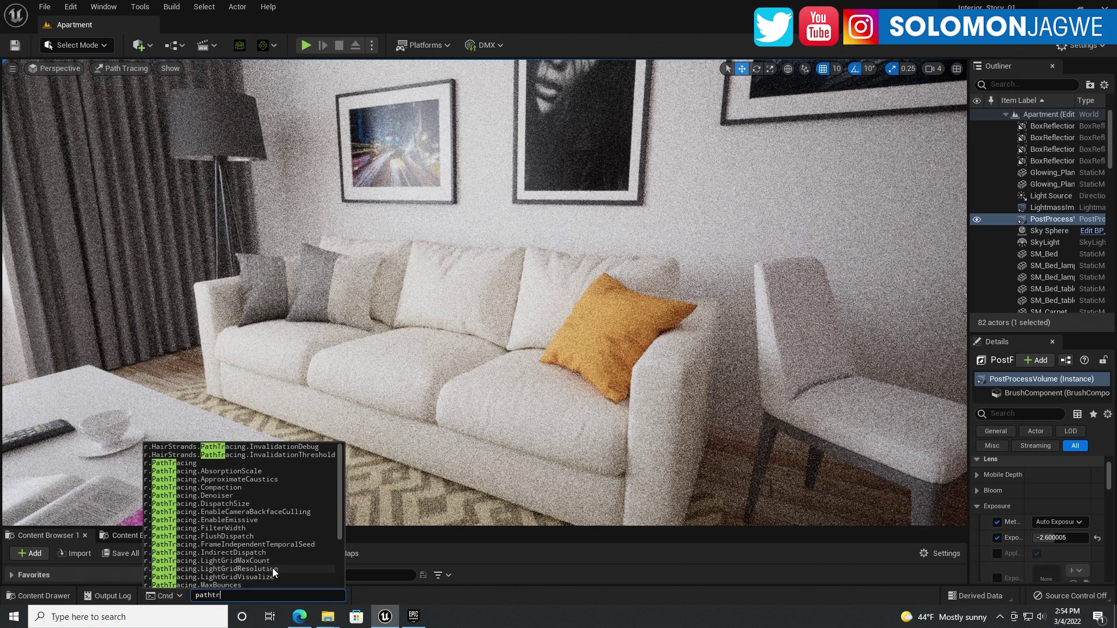
{"action": "scroll", "coordinate": [271, 564], "scroll_direction": "down", "scroll_amount": 1}
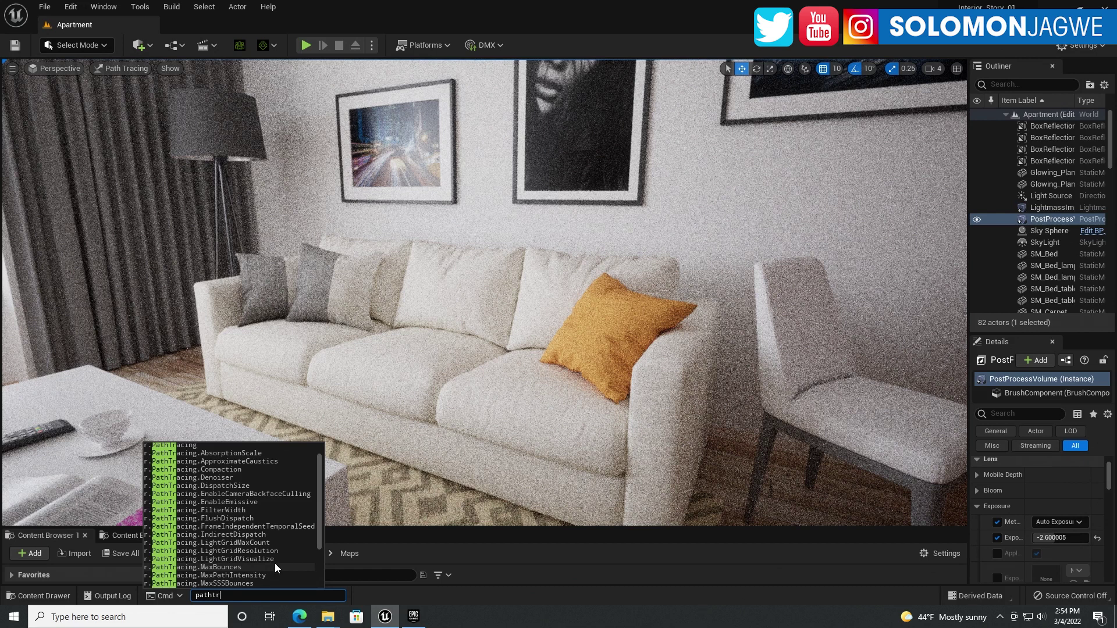
{"action": "scroll", "coordinate": [275, 563], "scroll_direction": "down", "scroll_amount": 3}
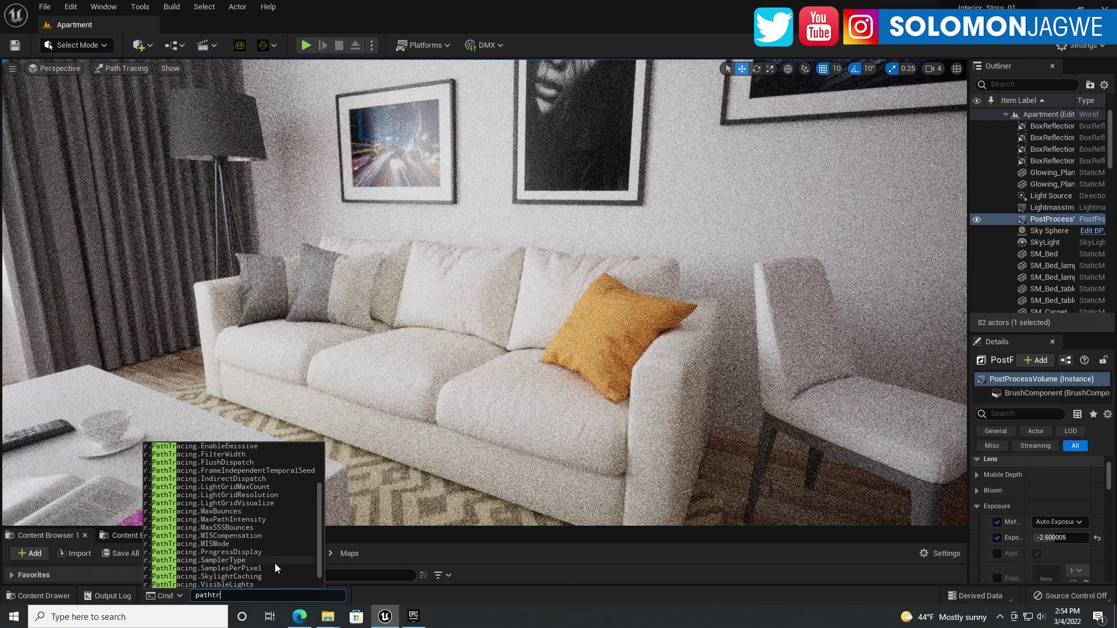
{"action": "left_click", "coordinate": [229, 552]}
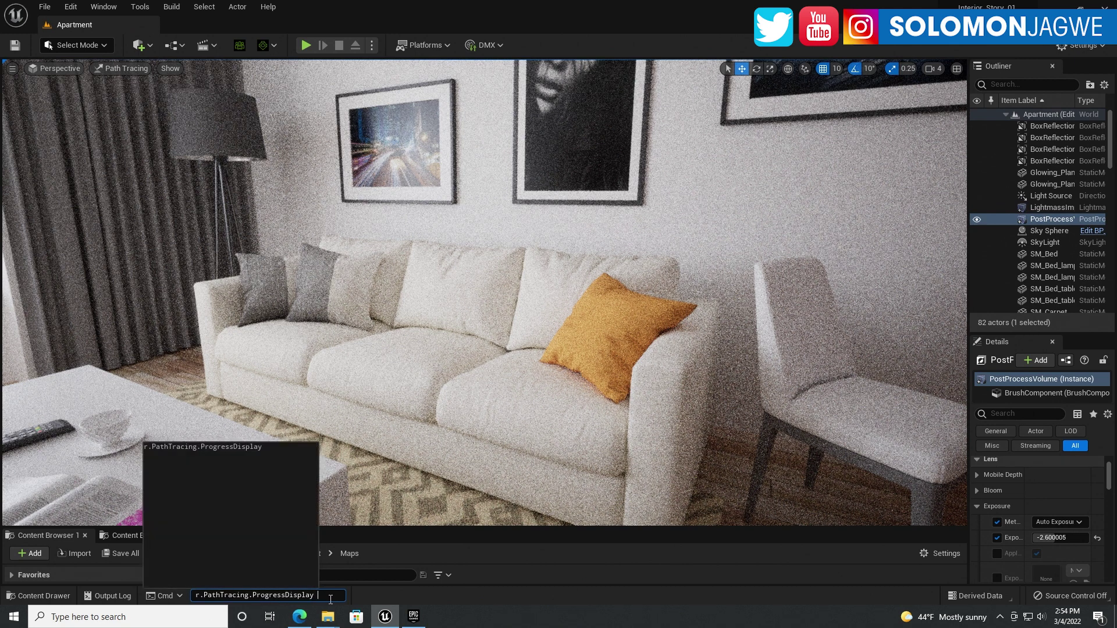
{"action": "type", "text": "1"}
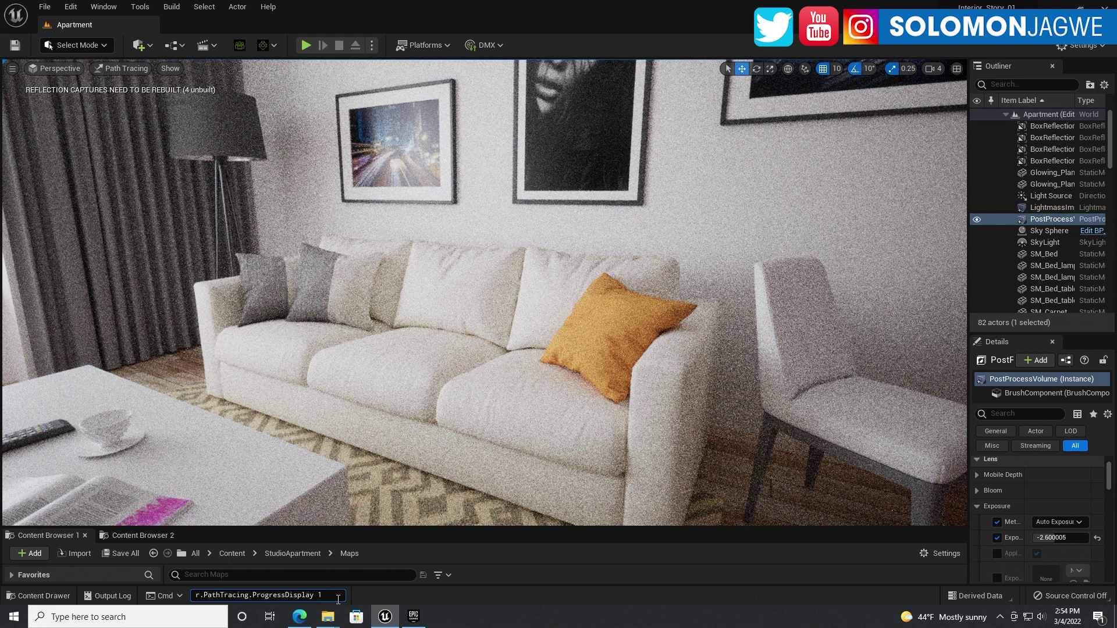
{"action": "key", "text": "Return"}
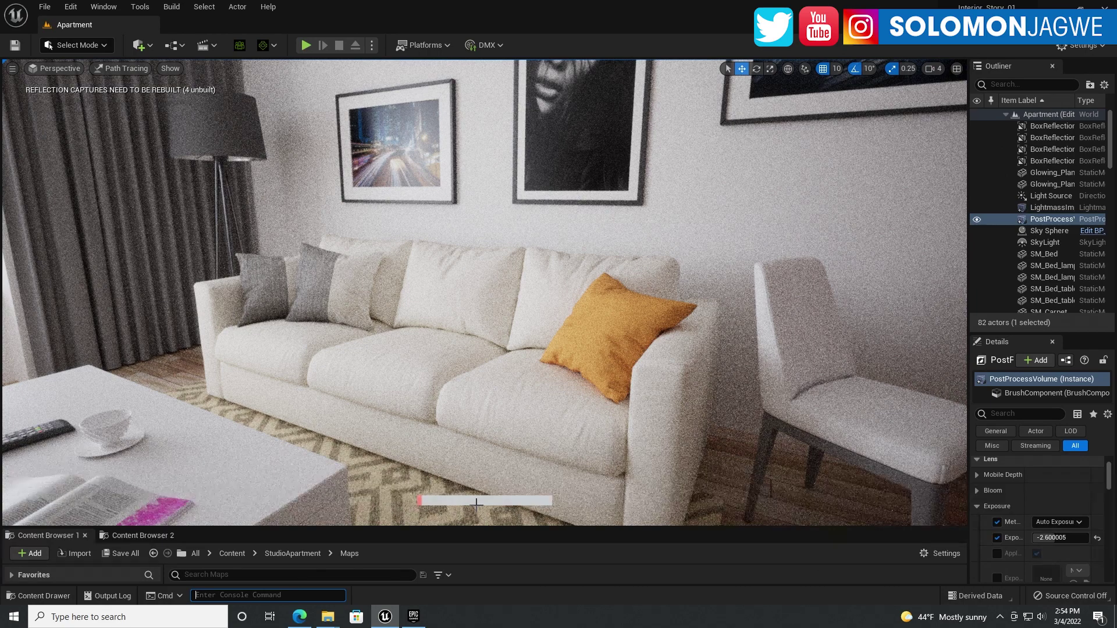
Filter the PostProcessVolume's details by "path" and enlarge the Details area to expose all PathTracing settings.
{"action": "right_click_drag", "start_coordinate": [477, 505], "coordinate": [389, 503]}
{"action": "middle_click_drag", "start_coordinate": [431, 408], "coordinate": [421, 477]}
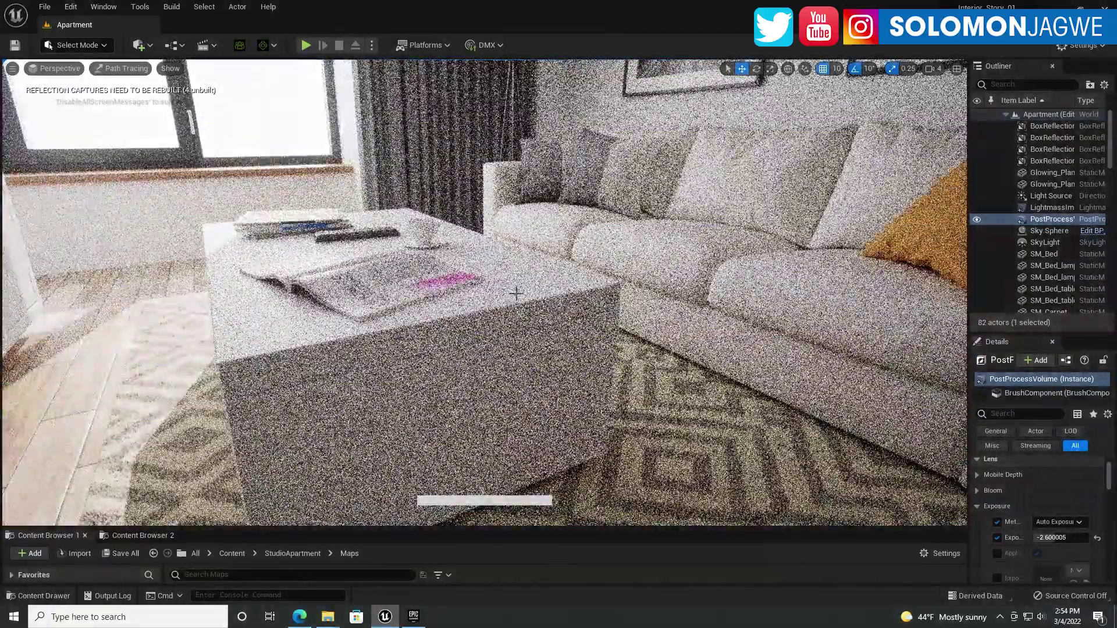
{"action": "right_click_drag", "start_coordinate": [448, 299], "coordinate": [523, 295]}
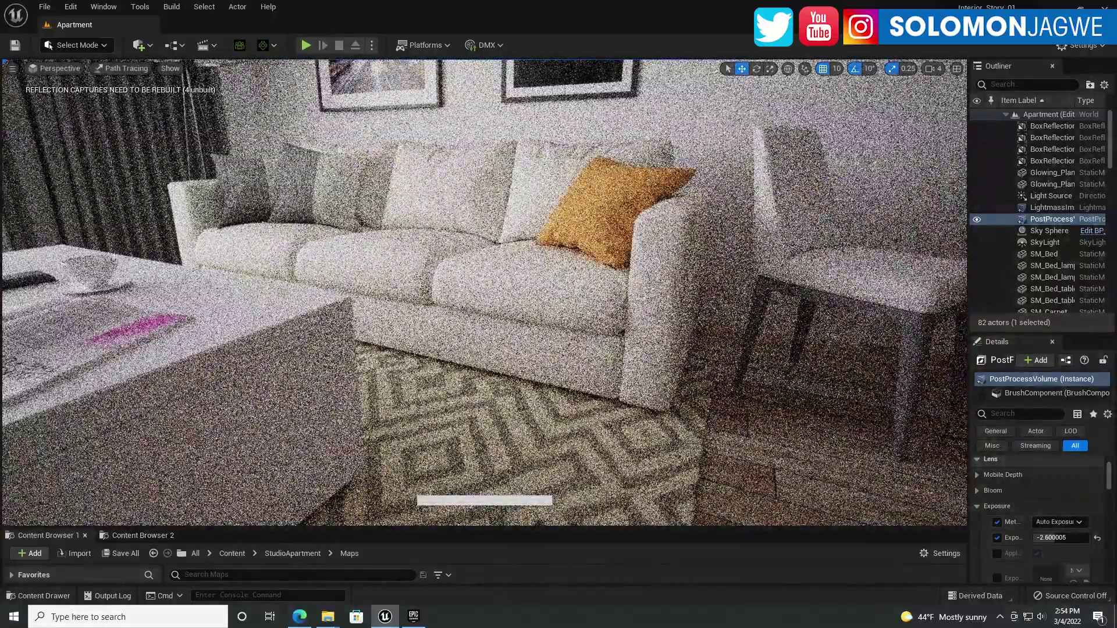
{"action": "left_click_drag", "start_coordinate": [969, 266], "coordinate": [756, 272]}
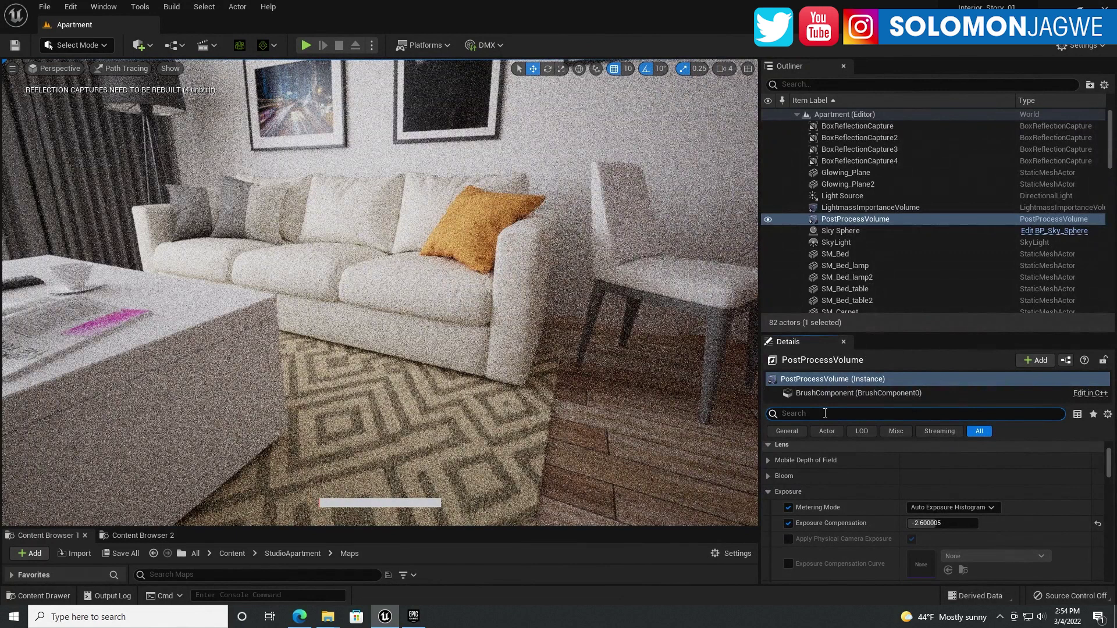
{"action": "type", "text": "path"}
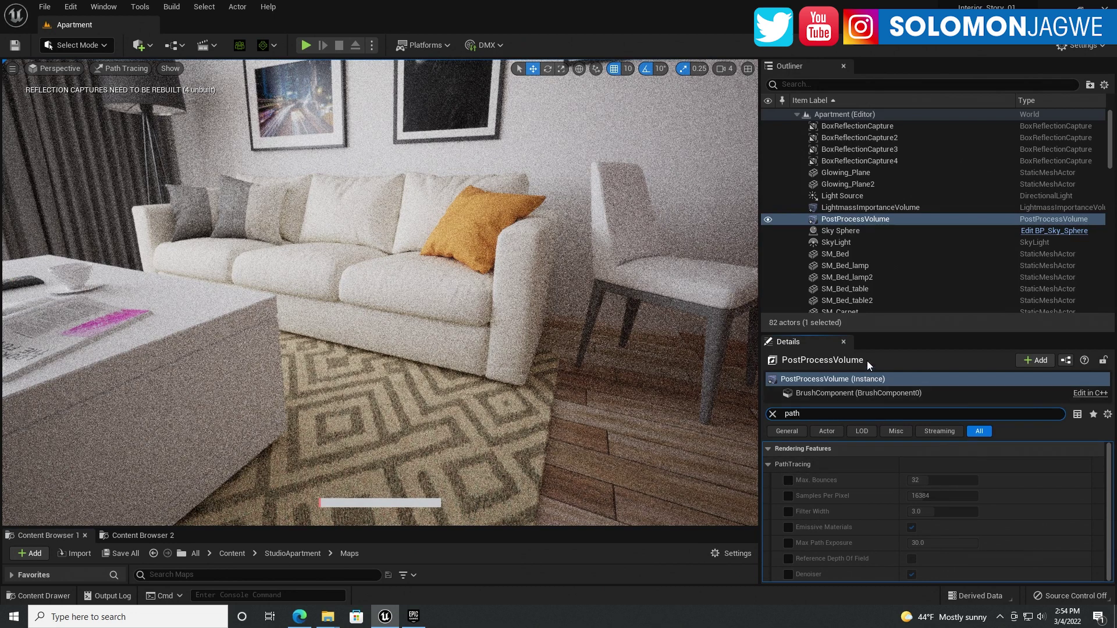
{"action": "left_click_drag", "start_coordinate": [865, 334], "coordinate": [865, 216]}
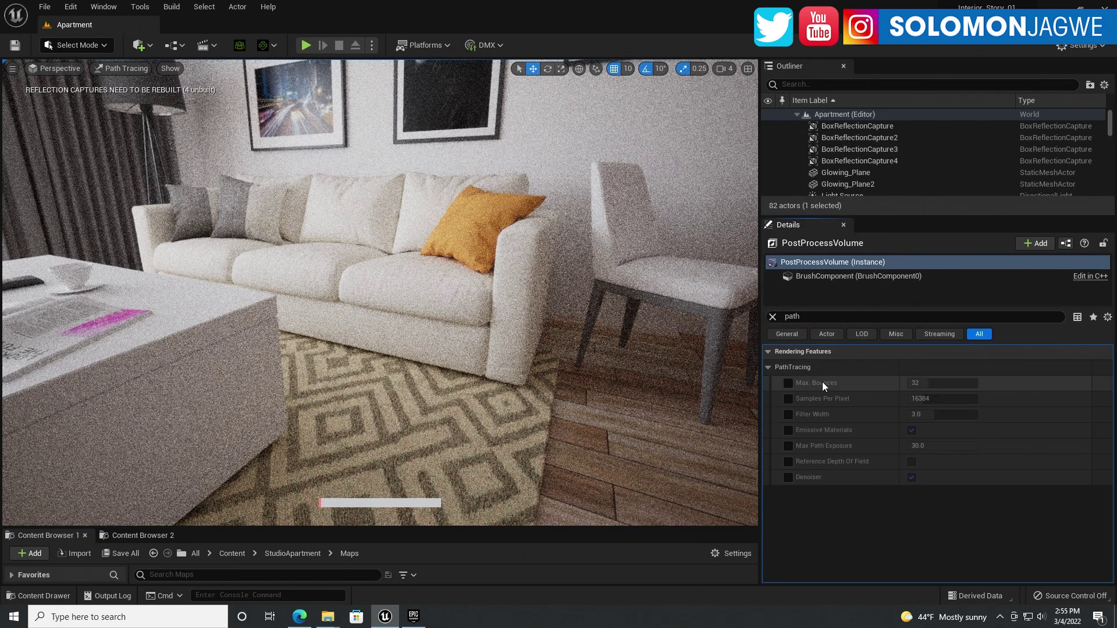
Enable the Max. Bounces override of the PostProcessVolume's path tracing and set it to 7.
{"action": "left_click", "coordinate": [788, 382]}
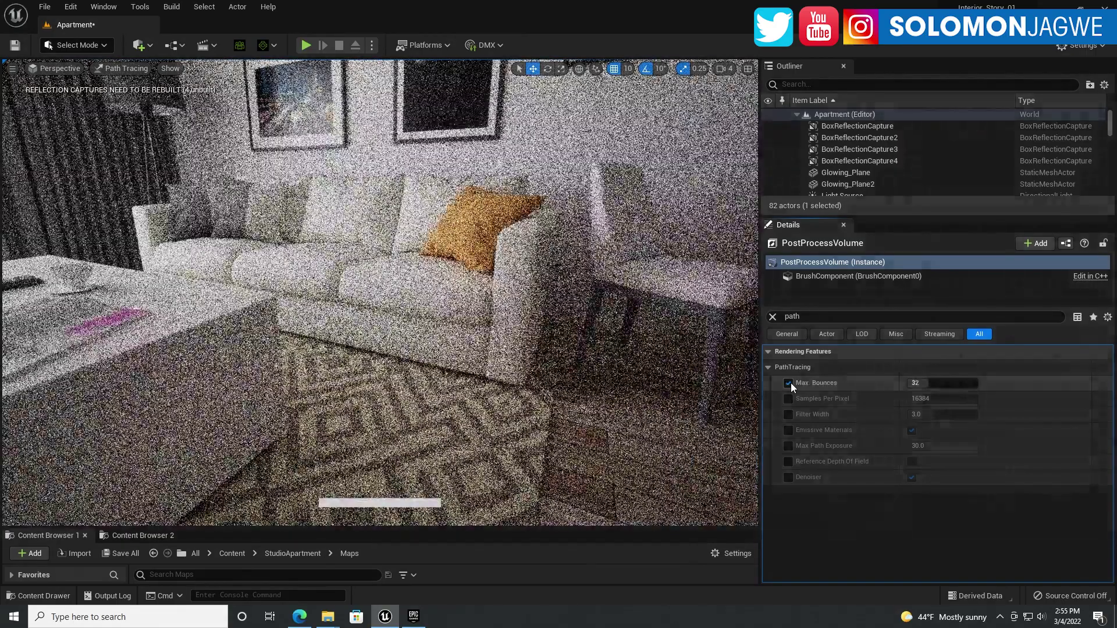
{"action": "left_click", "coordinate": [923, 384]}
{"action": "type", "text": "7"}
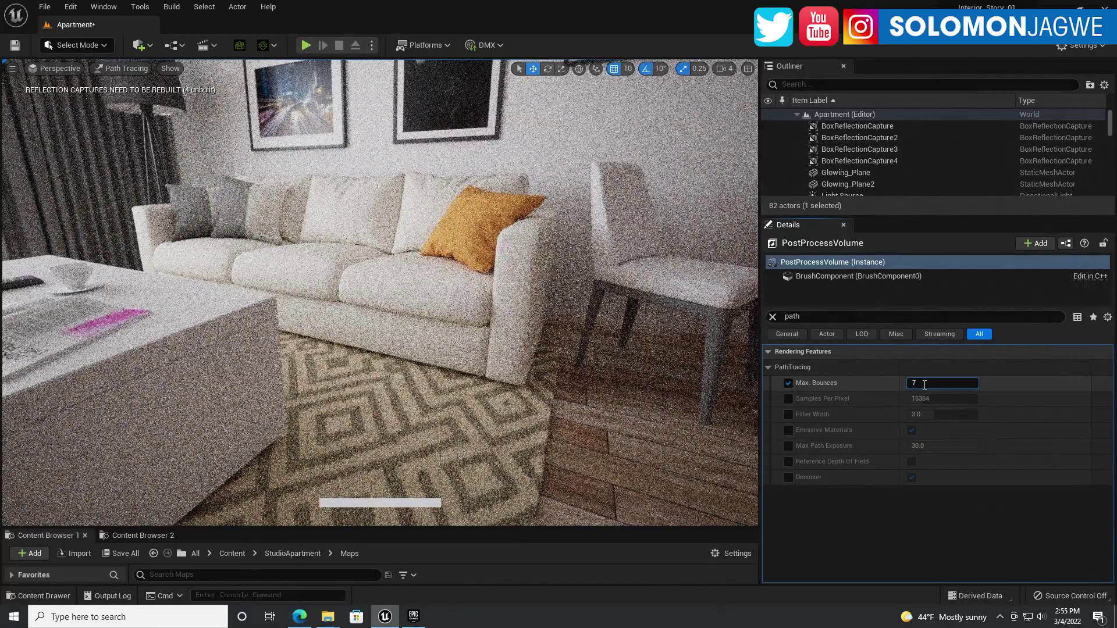
{"action": "key", "text": "Return"}
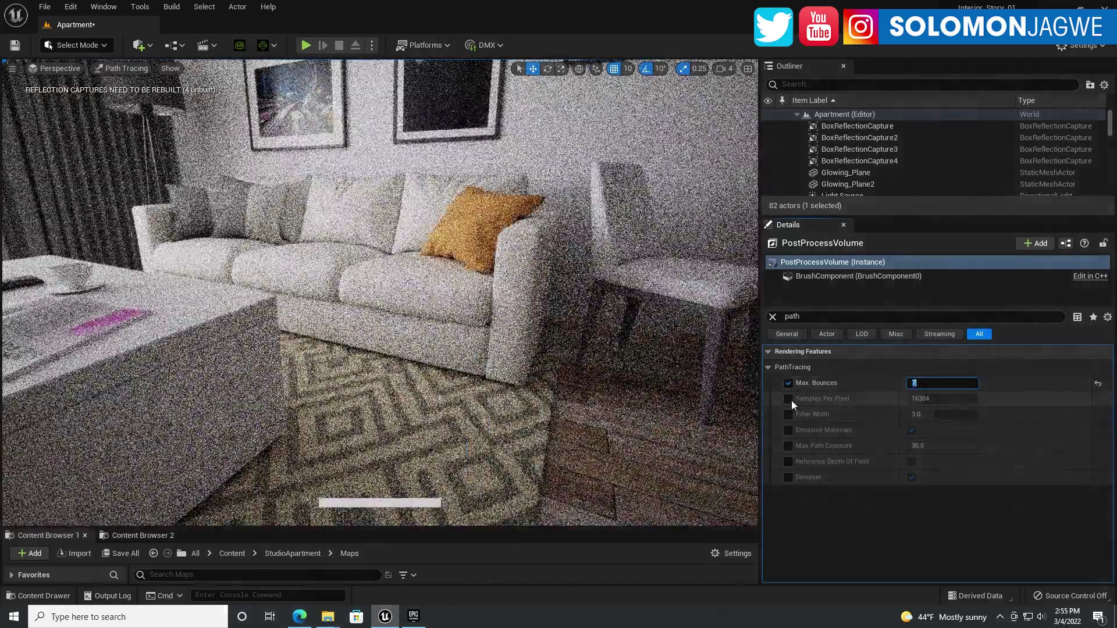
Enable the Samples Per Pixel override for path tracing and set it to 10.
{"action": "left_click", "coordinate": [789, 399]}
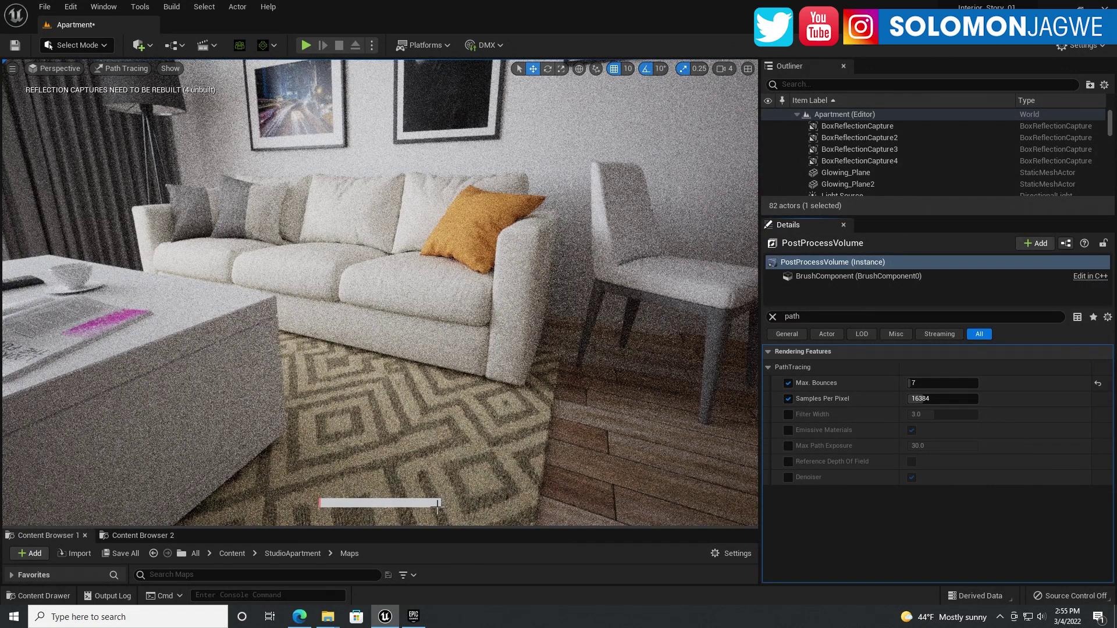
{"action": "left_click", "coordinate": [922, 398]}
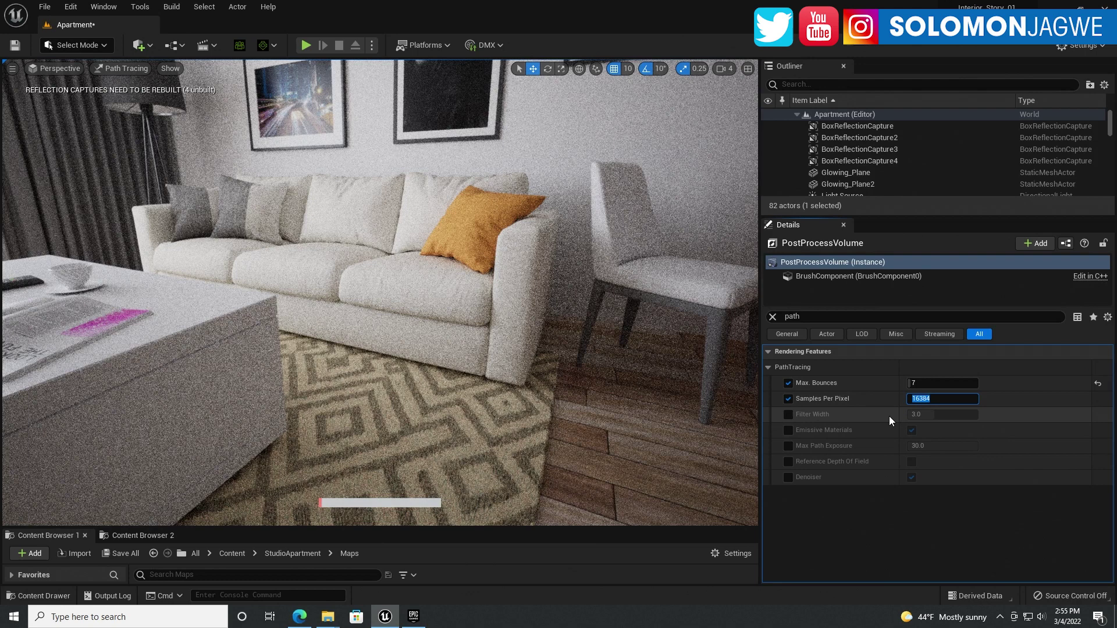
{"action": "type", "text": "10"}
{"action": "key", "text": "Return"}
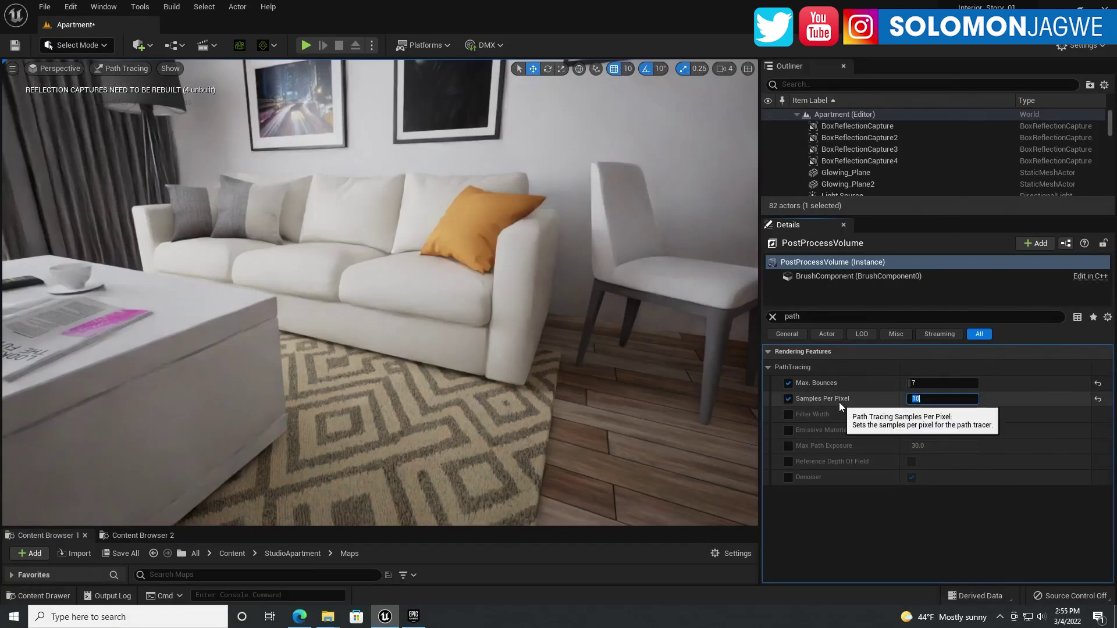
Set Samples Per Pixel to 1 and check the path-traced quality around the coffee table and window.
{"action": "type", "text": "1"}
{"action": "key", "text": "Return"}
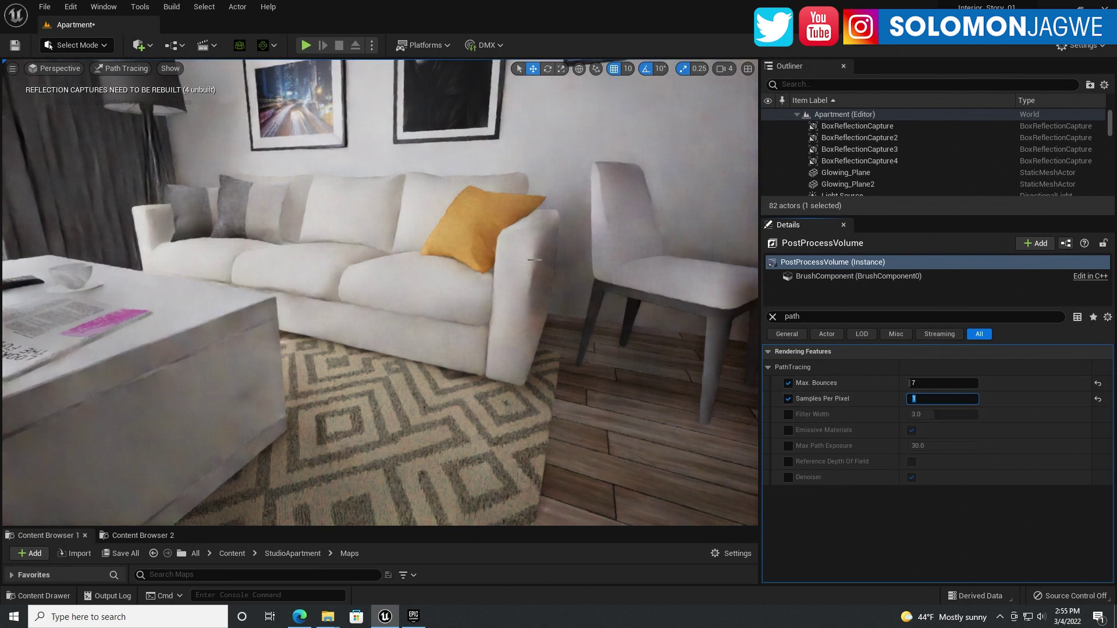
{"action": "right_click_drag", "start_coordinate": [539, 261], "coordinate": [323, 267]}
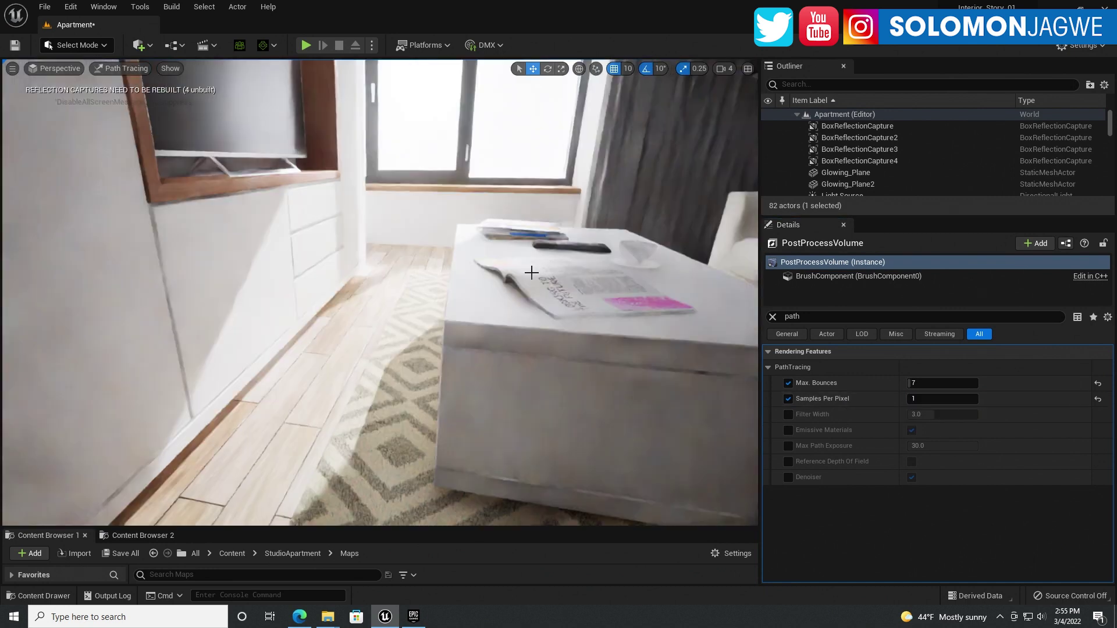
{"action": "left_click_drag", "start_coordinate": [507, 283], "coordinate": [584, 183]}
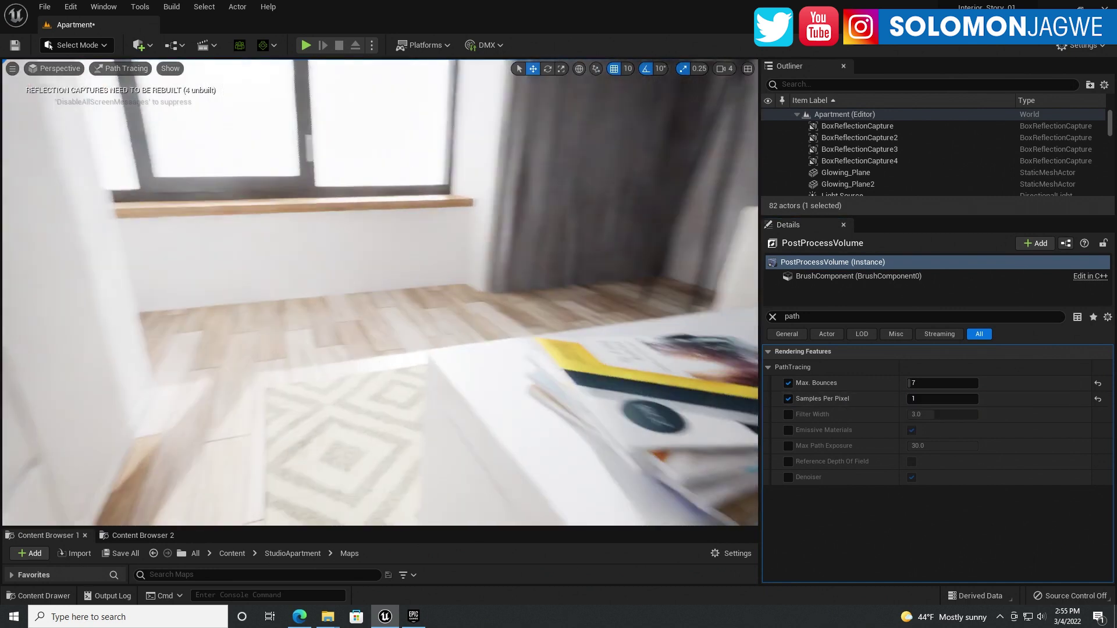
{"action": "left_click_drag", "start_coordinate": [520, 259], "coordinate": [523, 250]}
Set Samples Per Pixel to 10 and inspect the path-traced coffee table, framed pictures and kitchen counter.
{"action": "left_click", "coordinate": [922, 400]}
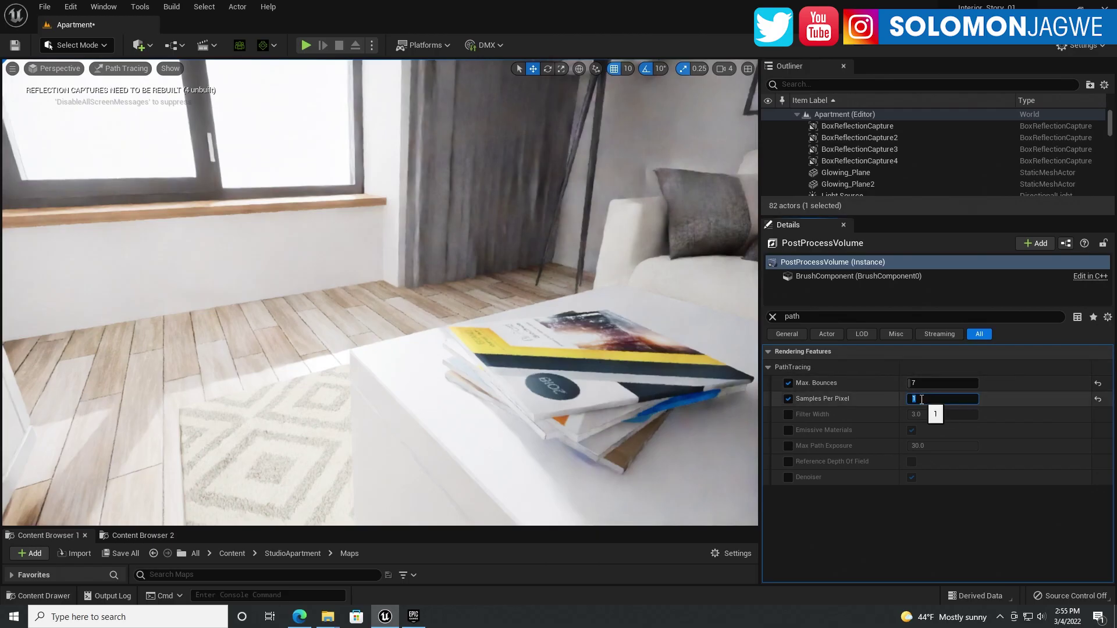
{"action": "type", "text": "10"}
{"action": "key", "text": "Return"}
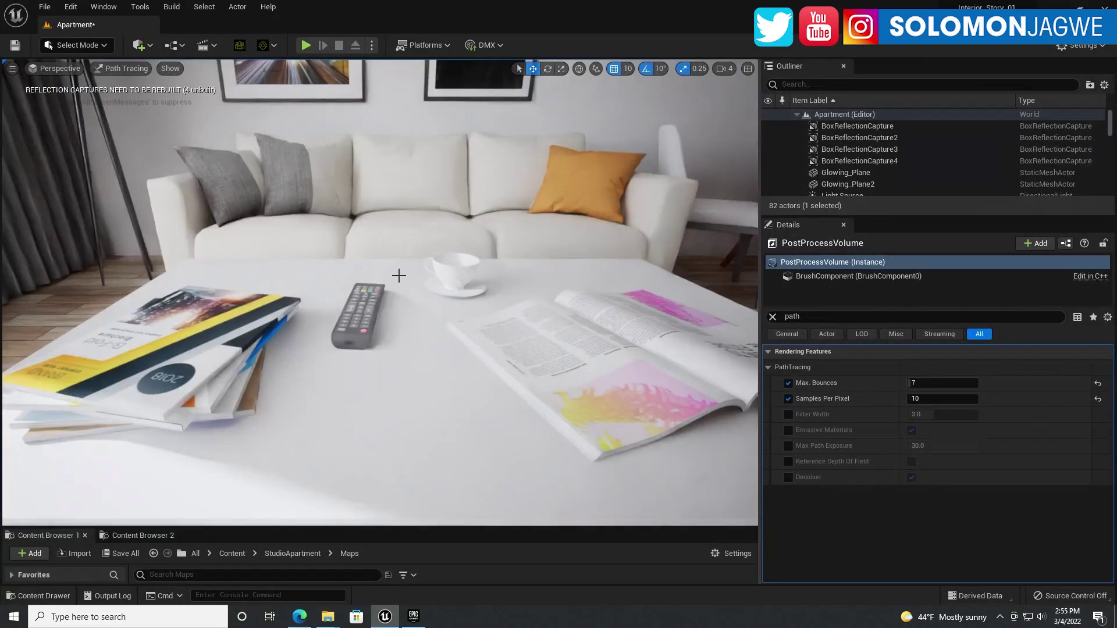
{"action": "right_click_drag", "start_coordinate": [399, 277], "coordinate": [453, 453]}
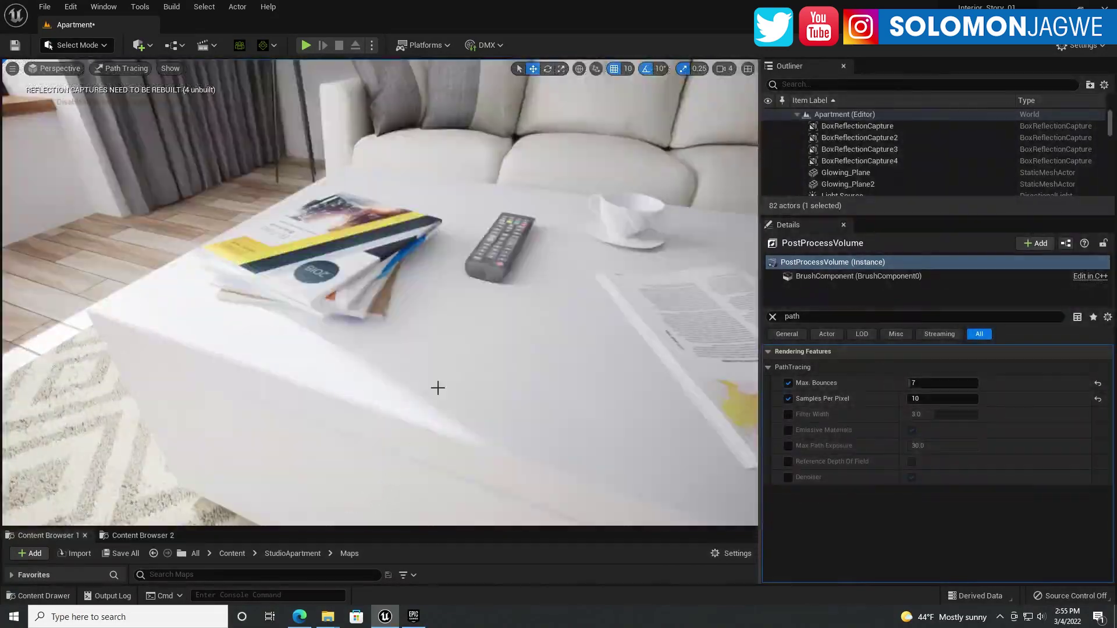
{"action": "right_click_drag", "start_coordinate": [393, 311], "coordinate": [417, 300]}
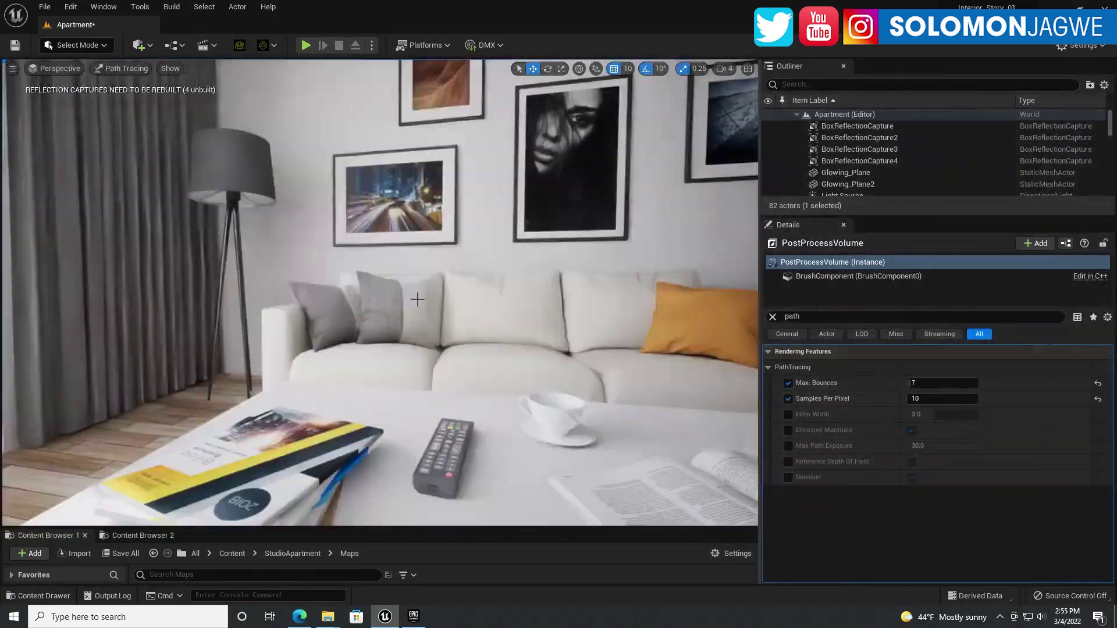
{"action": "scroll", "coordinate": [478, 330], "scroll_direction": "up", "scroll_amount": 3}
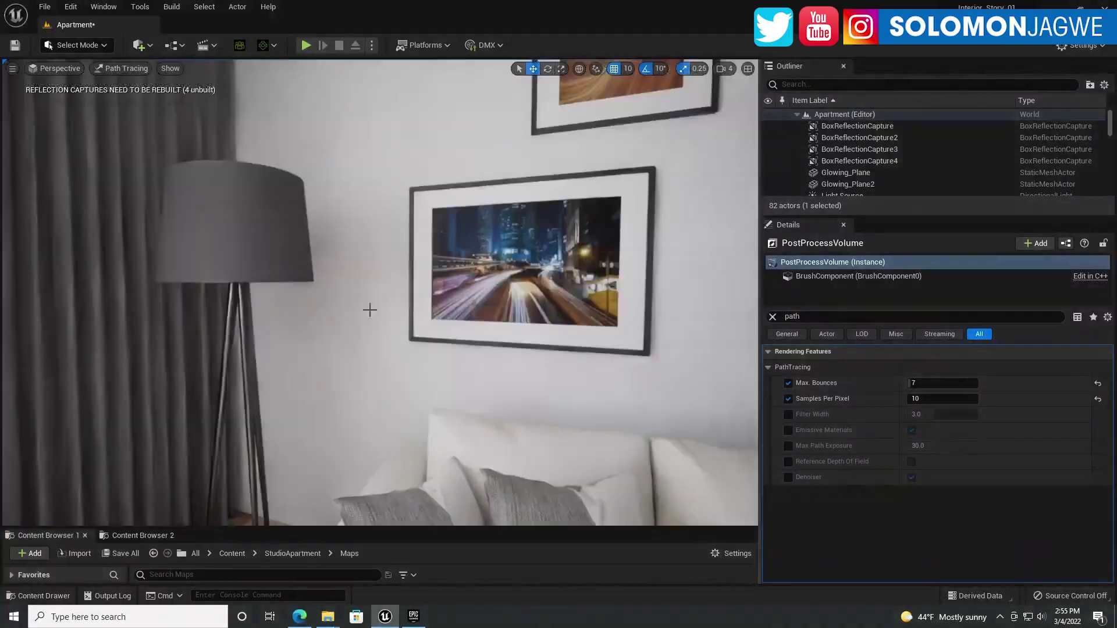
{"action": "mouse_move", "coordinate": [338, 302]}
{"action": "left_mouse_down"}
{"action": "mouse_move", "coordinate": [378, 300]}
{"action": "mouse_move", "coordinate": [335, 299]}
{"action": "mouse_move", "coordinate": [349, 231]}
{"action": "left_mouse_up"}
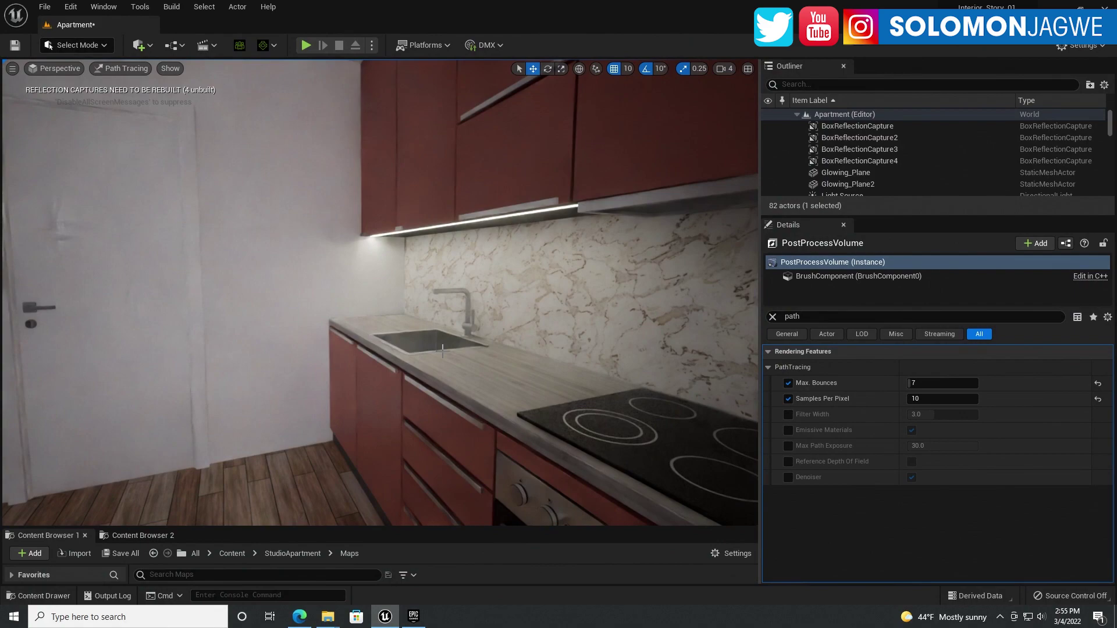
{"action": "left_click_drag", "start_coordinate": [442, 351], "coordinate": [454, 308]}
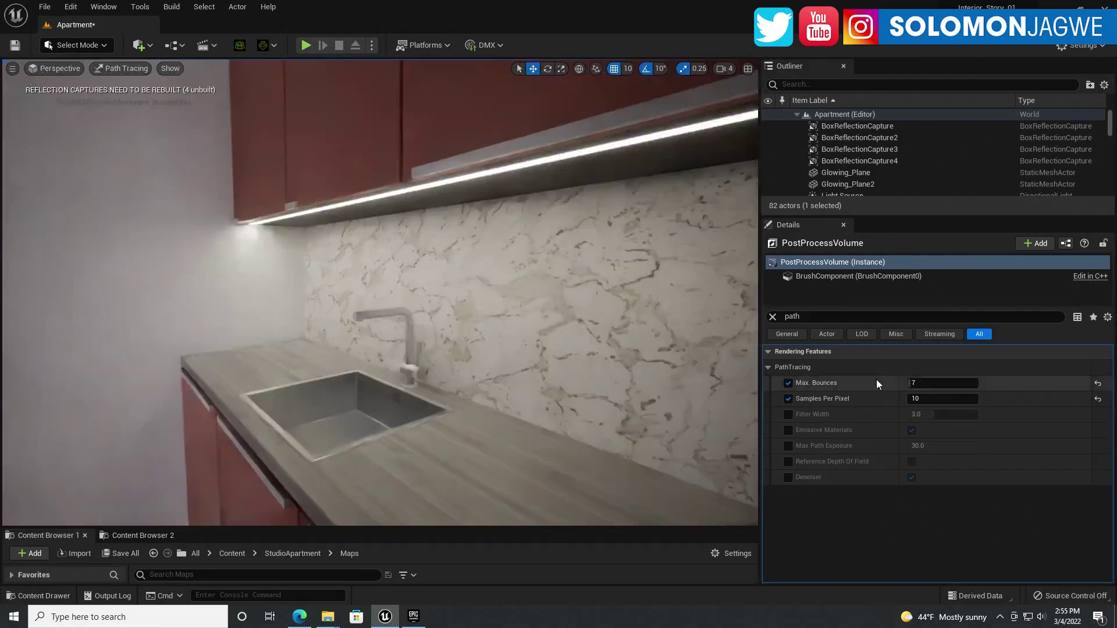
Set the path tracing Samples Per Pixel to 50 and check the render quality around the kitchen sink and cooktop.
{"action": "left_click", "coordinate": [933, 399]}
{"action": "type", "text": "50"}
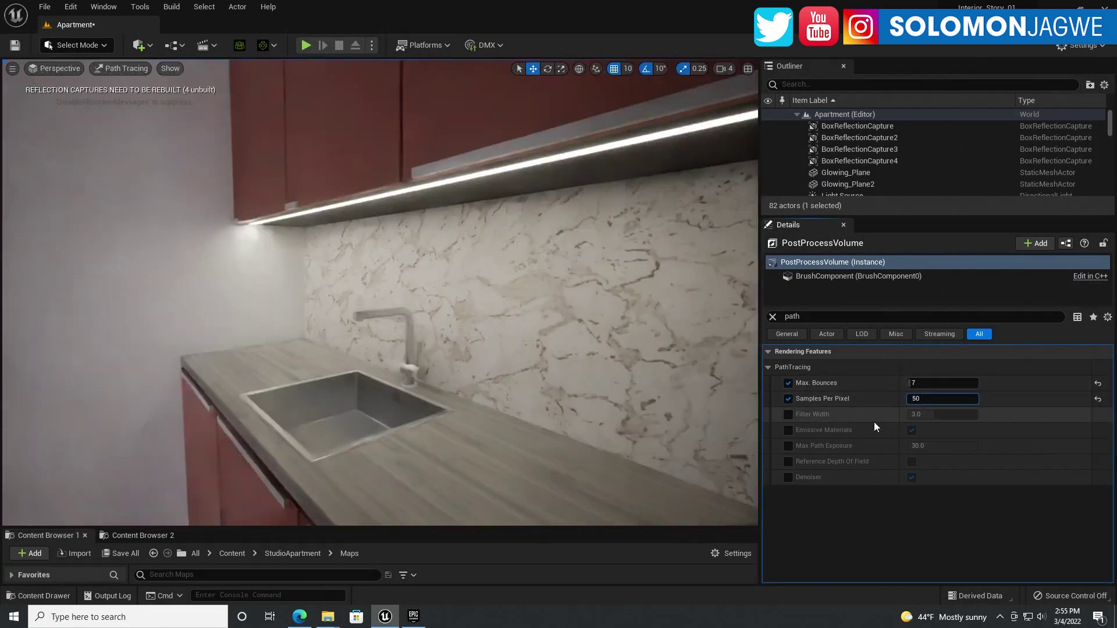
{"action": "key", "text": "Return"}
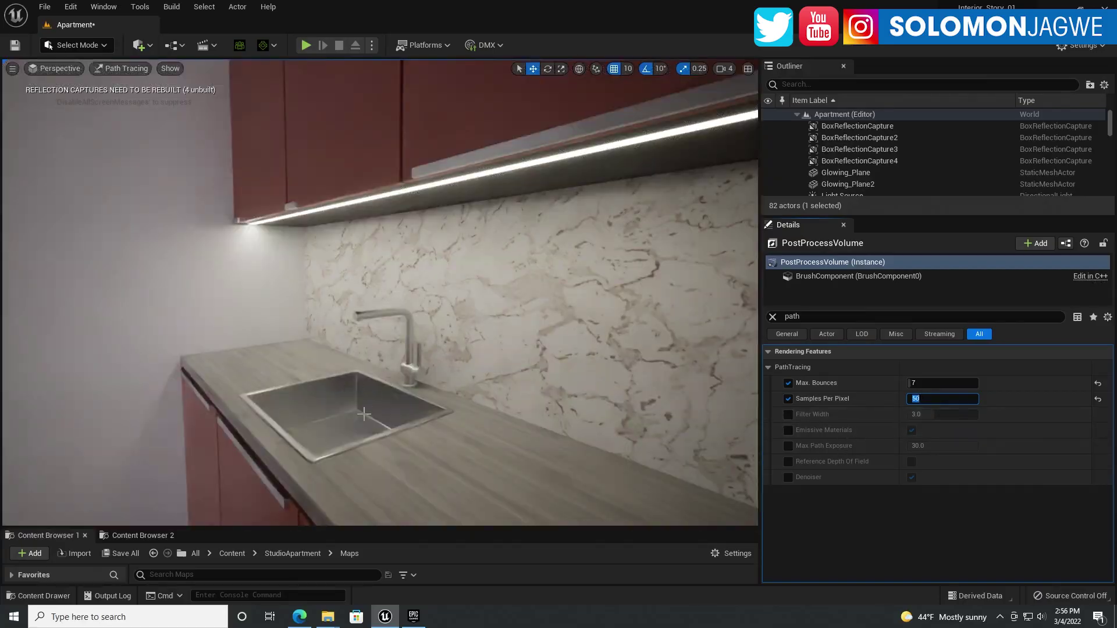
{"action": "mouse_move", "coordinate": [333, 356]}
{"action": "right_mouse_down"}
{"action": "mouse_move", "coordinate": [535, 358]}
{"action": "mouse_move", "coordinate": [541, 384]}
{"action": "right_mouse_up"}
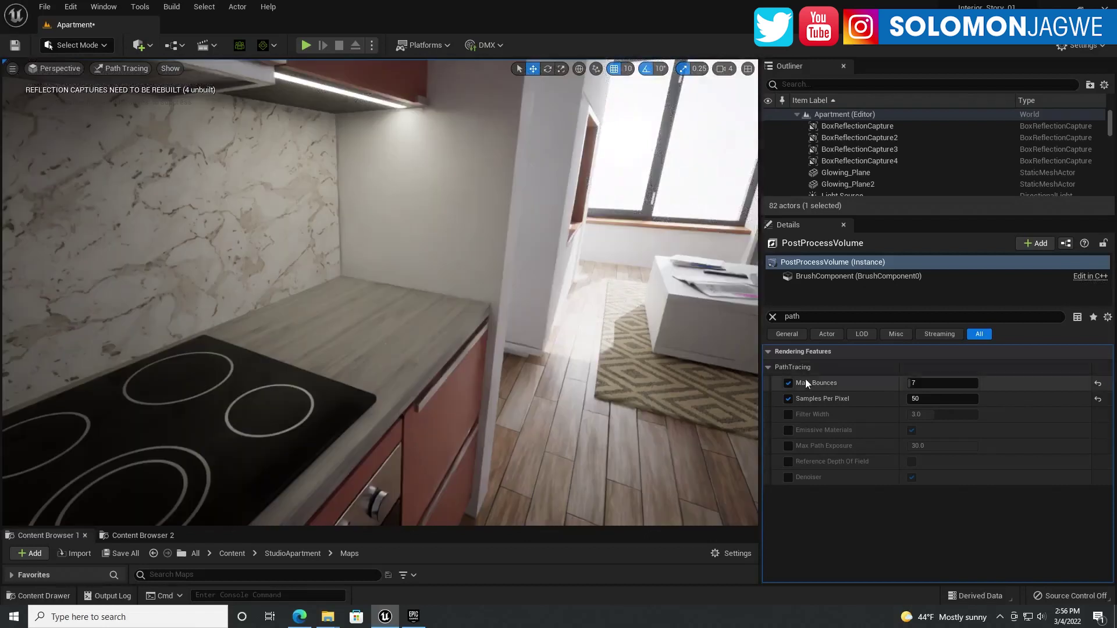
Set the path tracing Samples Per Pixel back to 10 and bring the path-traced bed area into view.
{"action": "left_click", "coordinate": [920, 398]}
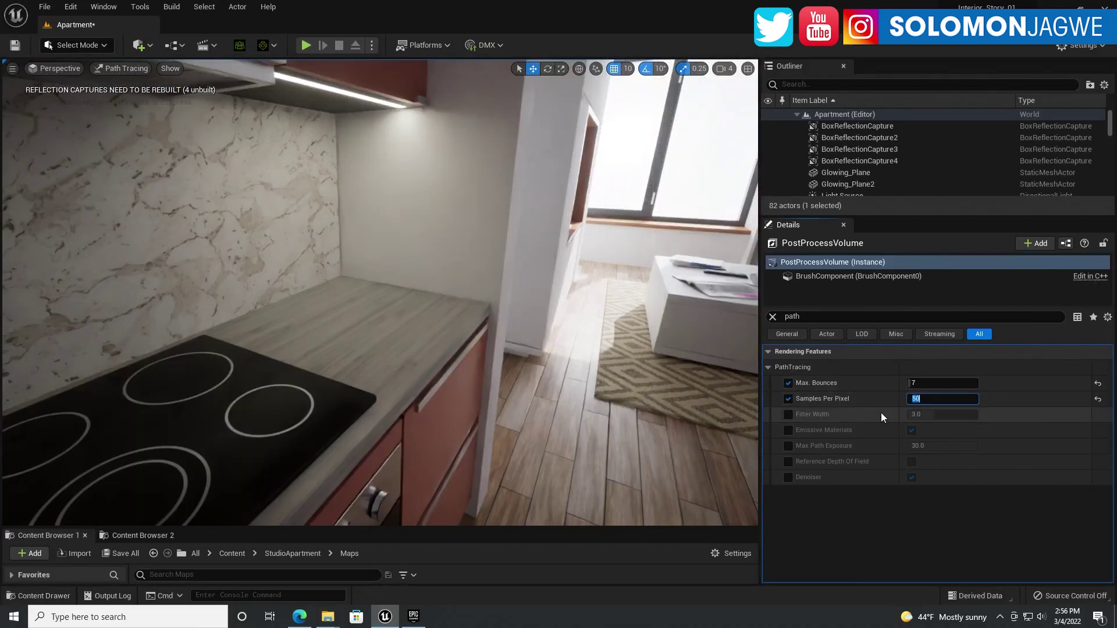
{"action": "type", "text": "1"}
{"action": "key", "text": "Return"}
{"action": "right_click_drag", "start_coordinate": [389, 373], "coordinate": [460, 372]}
{"action": "mouse_move", "coordinate": [299, 320]}
{"action": "right_mouse_down"}
{"action": "mouse_move", "coordinate": [227, 320]}
{"action": "mouse_move", "coordinate": [291, 323]}
{"action": "right_mouse_up"}
{"action": "key", "text": "w"}
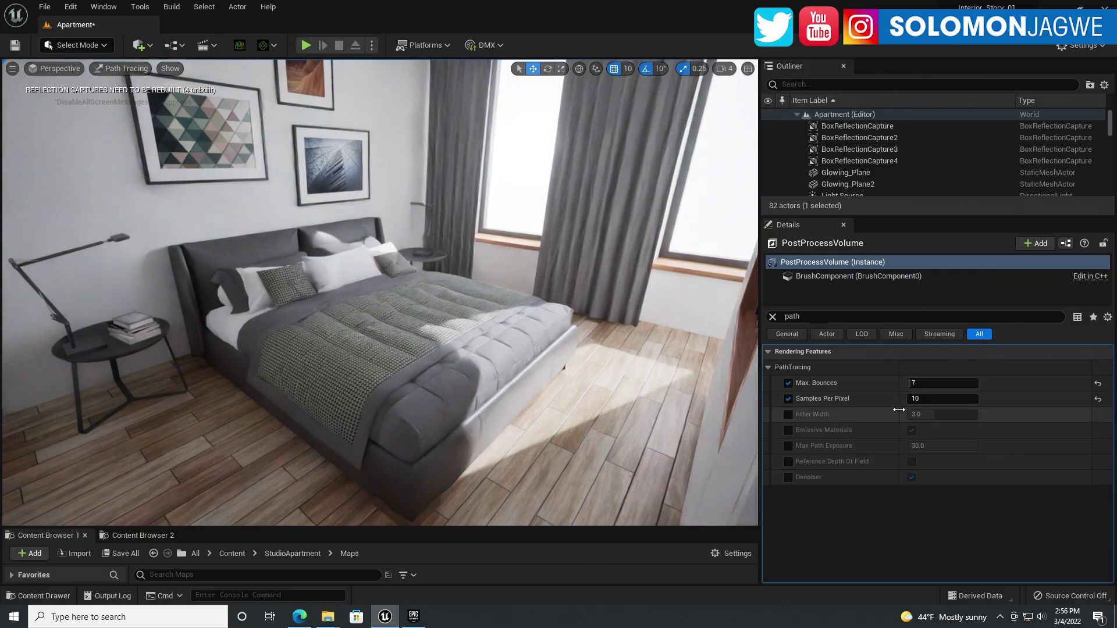
Enable the Filter Width, Emissive Materials and Denoiser path tracing overrides with a close-up of a picture frame corner in view.
{"action": "key", "text": "w"}
{"action": "mouse_move", "coordinate": [222, 174]}
{"action": "right_mouse_down"}
{"action": "mouse_move", "coordinate": [204, 160]}
{"action": "mouse_move", "coordinate": [223, 173]}
{"action": "right_mouse_up"}
{"action": "right_click_drag", "start_coordinate": [327, 251], "coordinate": [326, 252]}
{"action": "right_click_drag", "start_coordinate": [428, 332], "coordinate": [430, 330]}
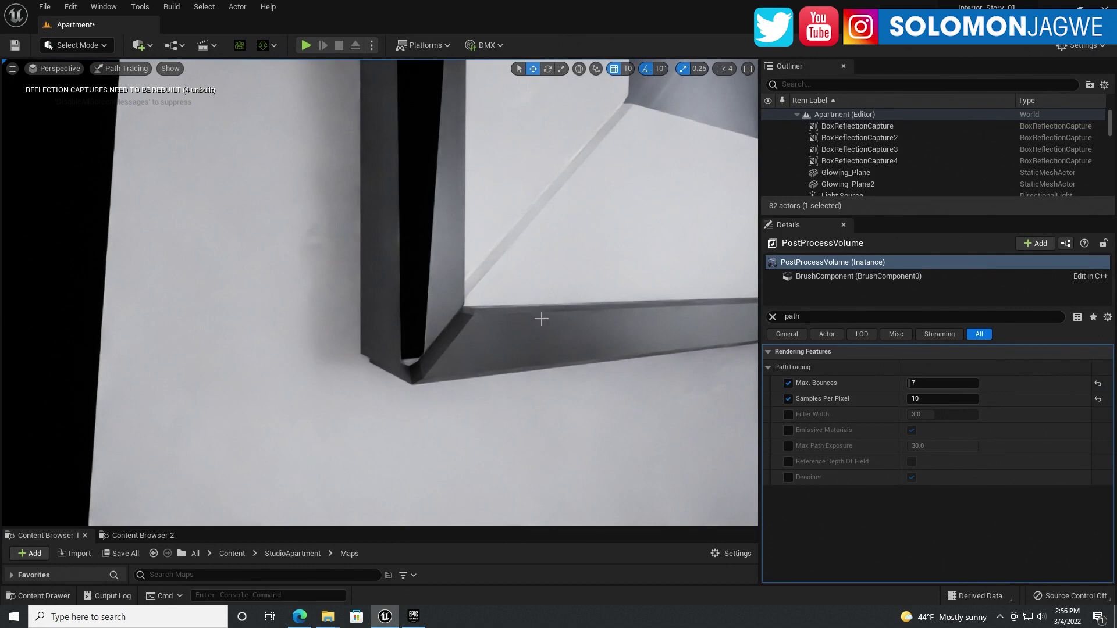
{"action": "left_click", "coordinate": [787, 414]}
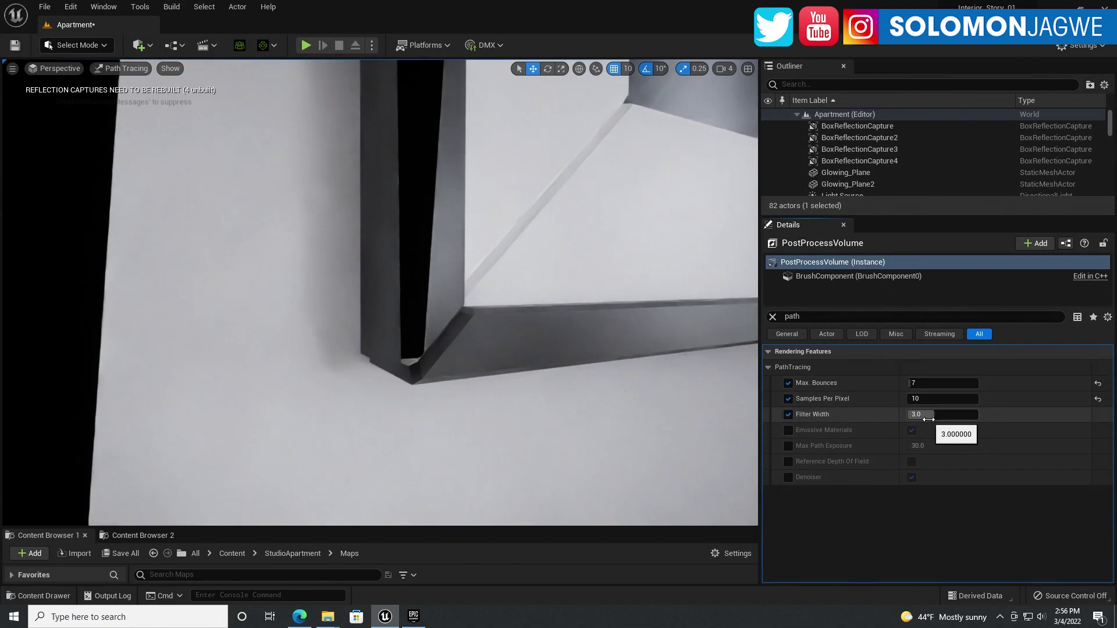
{"action": "left_click", "coordinate": [787, 431]}
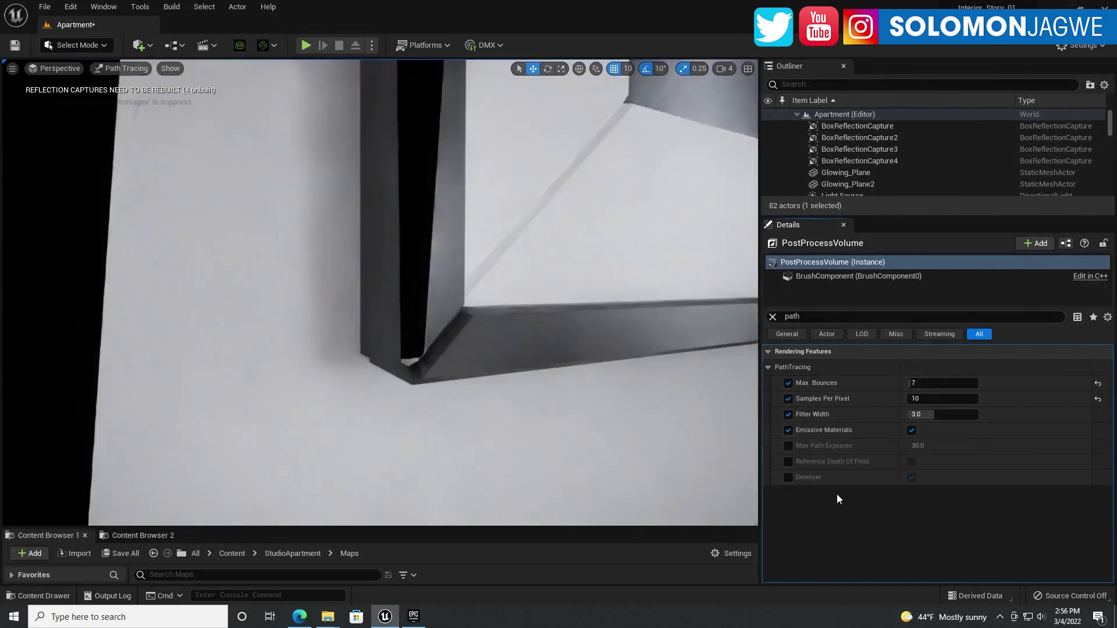
{"action": "left_click", "coordinate": [788, 477]}
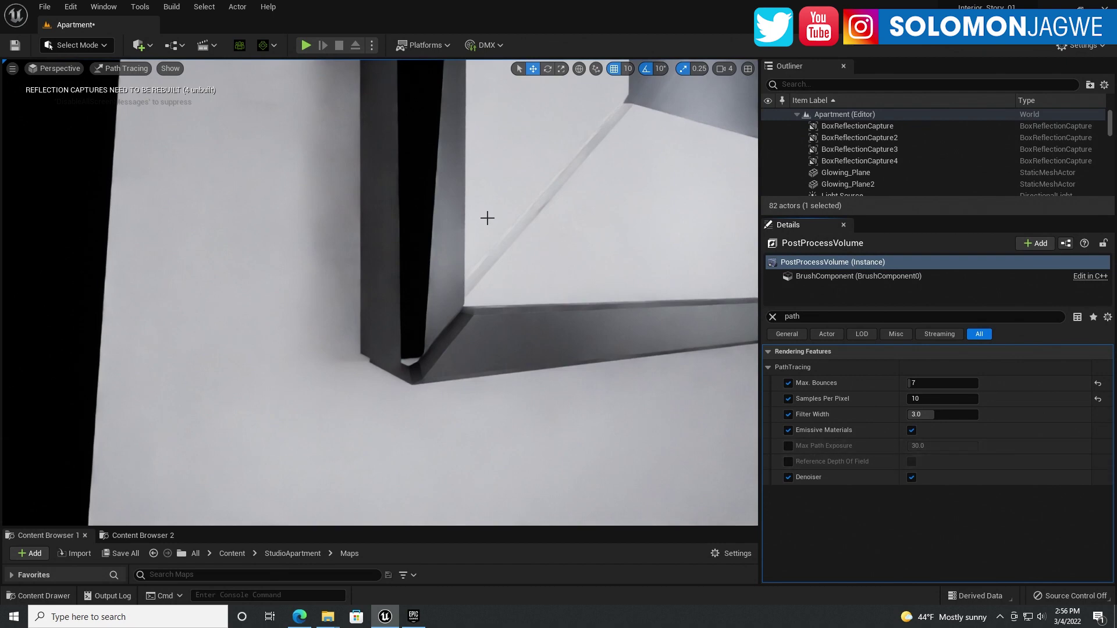
Examine the path-traced bed, its leather frame and the sunlit wooden floor from several angles.
{"action": "scroll", "coordinate": [487, 218], "scroll_direction": "down", "scroll_amount": 10}
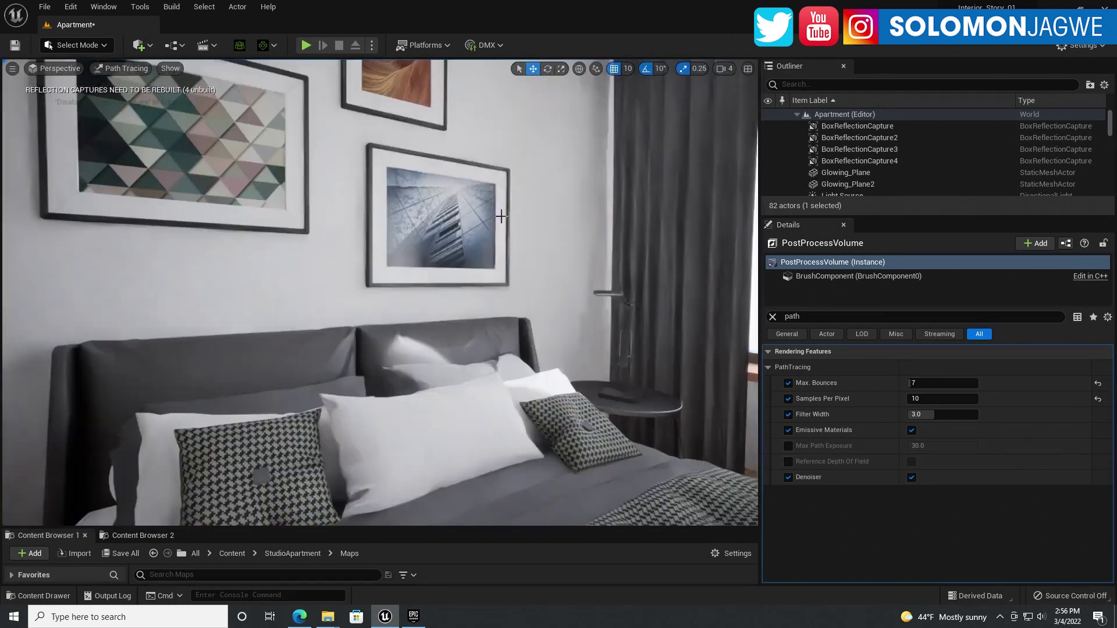
{"action": "right_click_drag", "start_coordinate": [499, 218], "coordinate": [471, 259]}
{"action": "right_click_drag", "start_coordinate": [393, 227], "coordinate": [431, 224]}
{"action": "right_click_drag", "start_coordinate": [451, 374], "coordinate": [433, 408]}
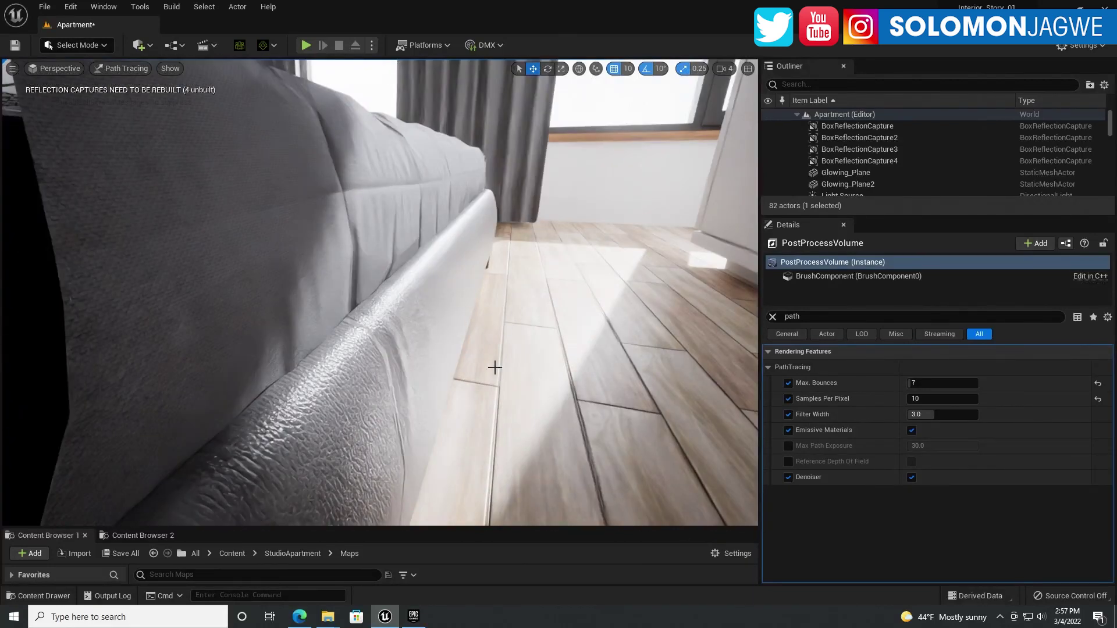
{"action": "right_click_drag", "start_coordinate": [392, 227], "coordinate": [392, 228]}
{"action": "right_click_drag", "start_coordinate": [526, 264], "coordinate": [425, 265]}
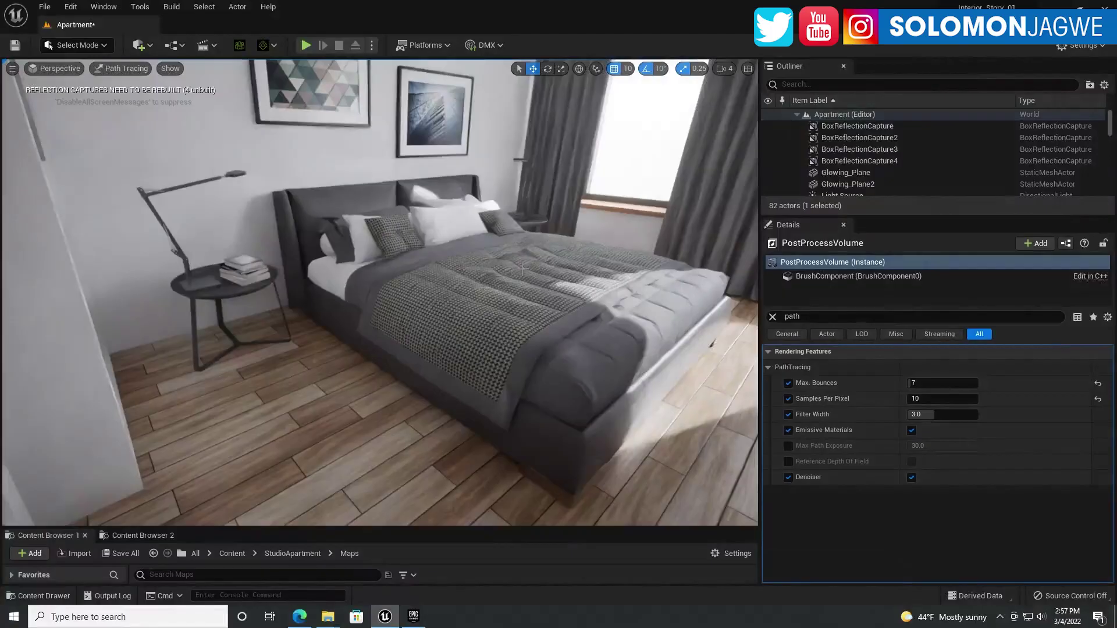
{"action": "mouse_move", "coordinate": [530, 224]}
{"action": "right_mouse_down"}
{"action": "mouse_move", "coordinate": [529, 239]}
{"action": "mouse_move", "coordinate": [552, 224]}
{"action": "mouse_move", "coordinate": [541, 250]}
{"action": "right_mouse_up"}
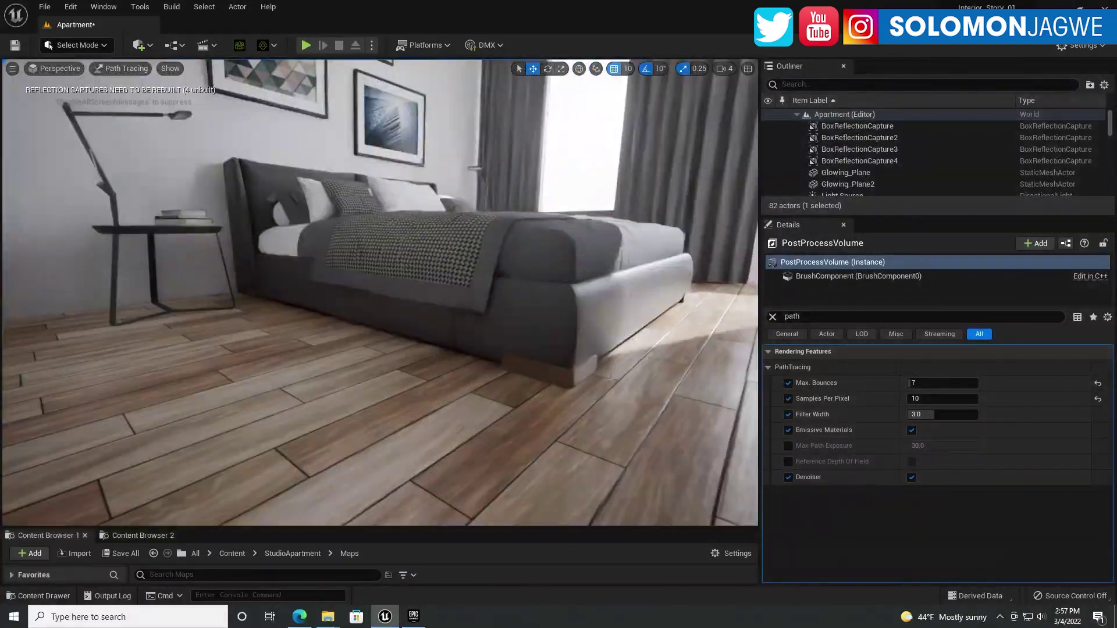
{"action": "right_click_drag", "start_coordinate": [379, 291], "coordinate": [379, 290]}
Compare the low view of the bed and floor in Lit mode with the Path Tracing view mode.
{"action": "left_click", "coordinate": [125, 68]}
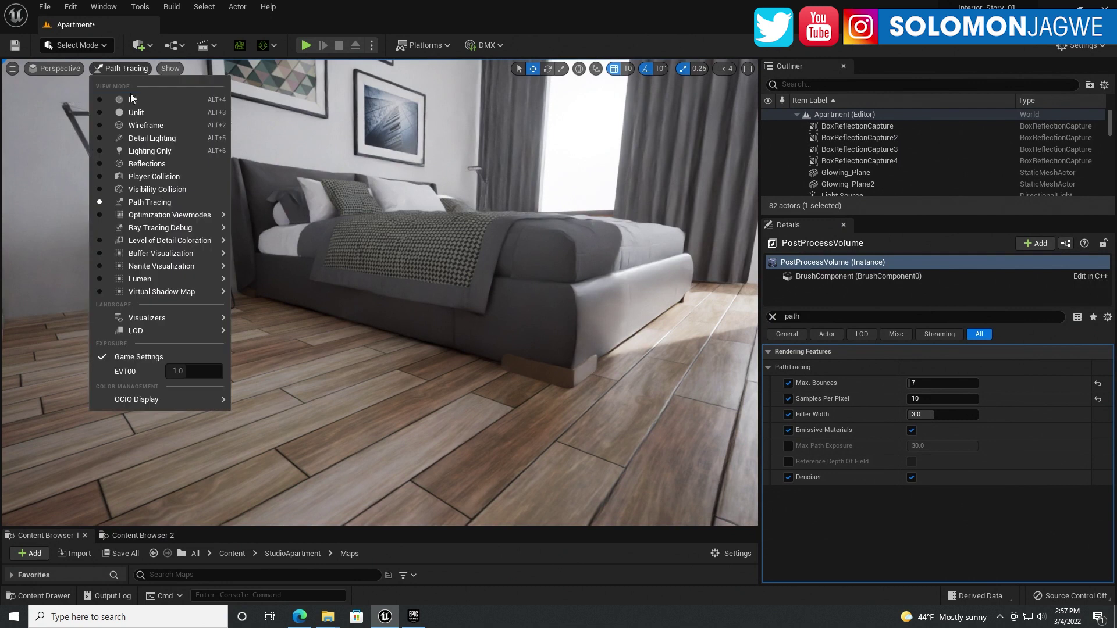
{"action": "left_click", "coordinate": [132, 98]}
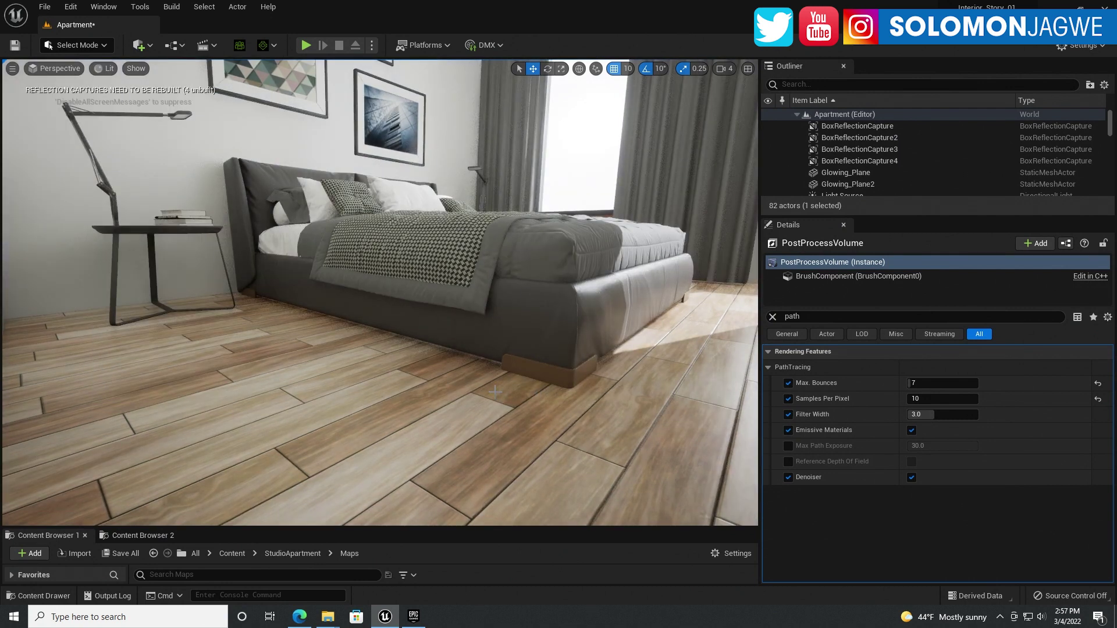
{"action": "left_click", "coordinate": [108, 70]}
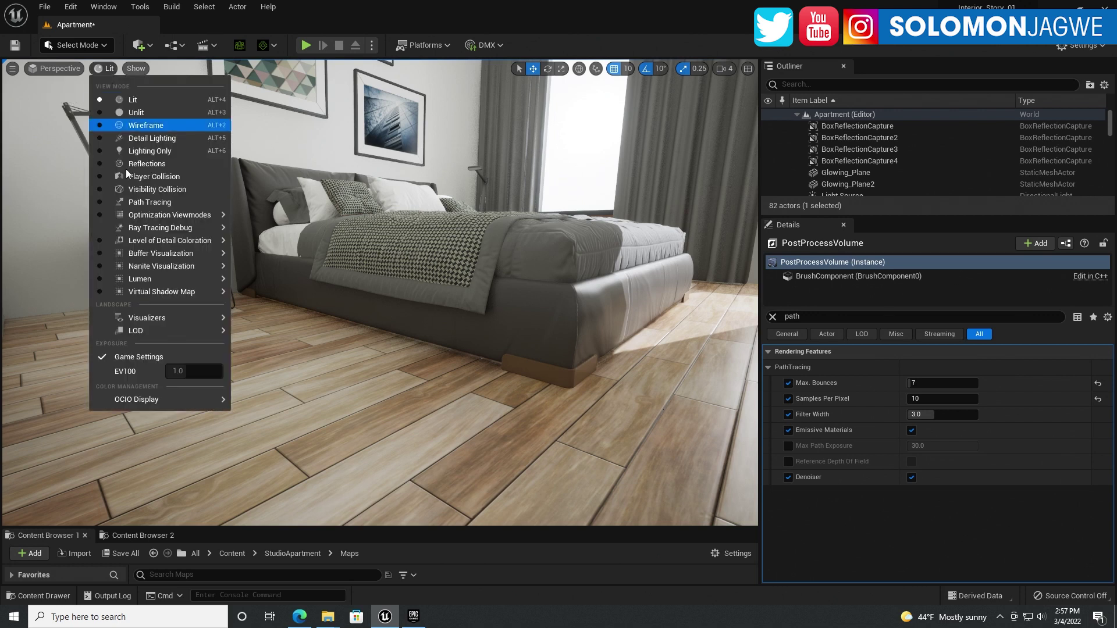
{"action": "left_click", "coordinate": [152, 203]}
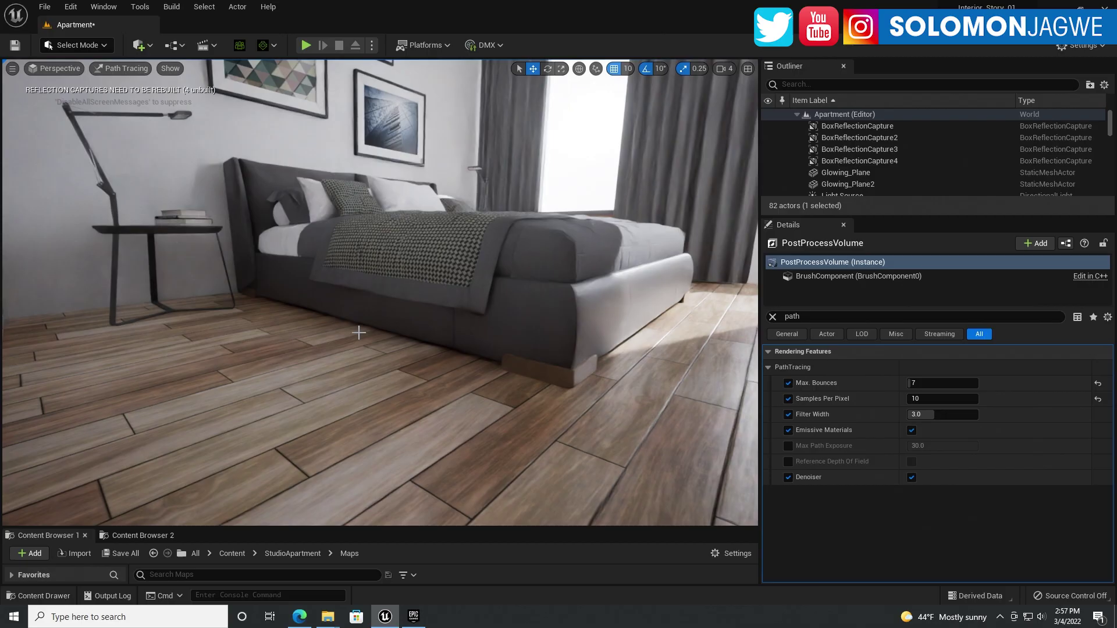
Compare the floor and the white cabinet base between the Lit and Path Tracing view modes.
{"action": "right_click_drag", "start_coordinate": [372, 315], "coordinate": [385, 349]}
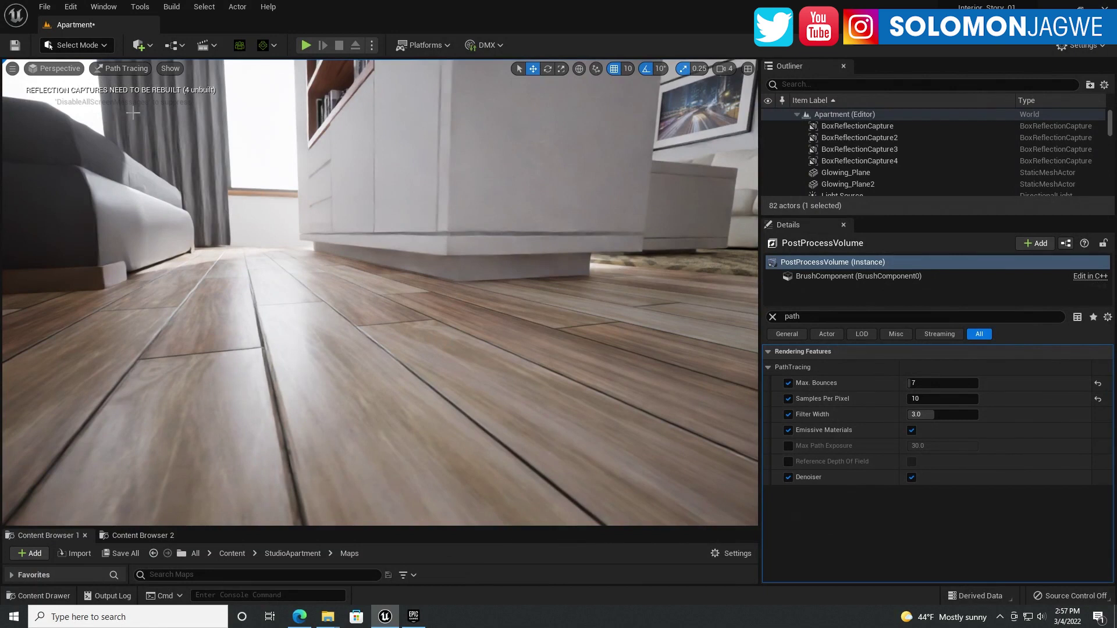
{"action": "left_click", "coordinate": [124, 71]}
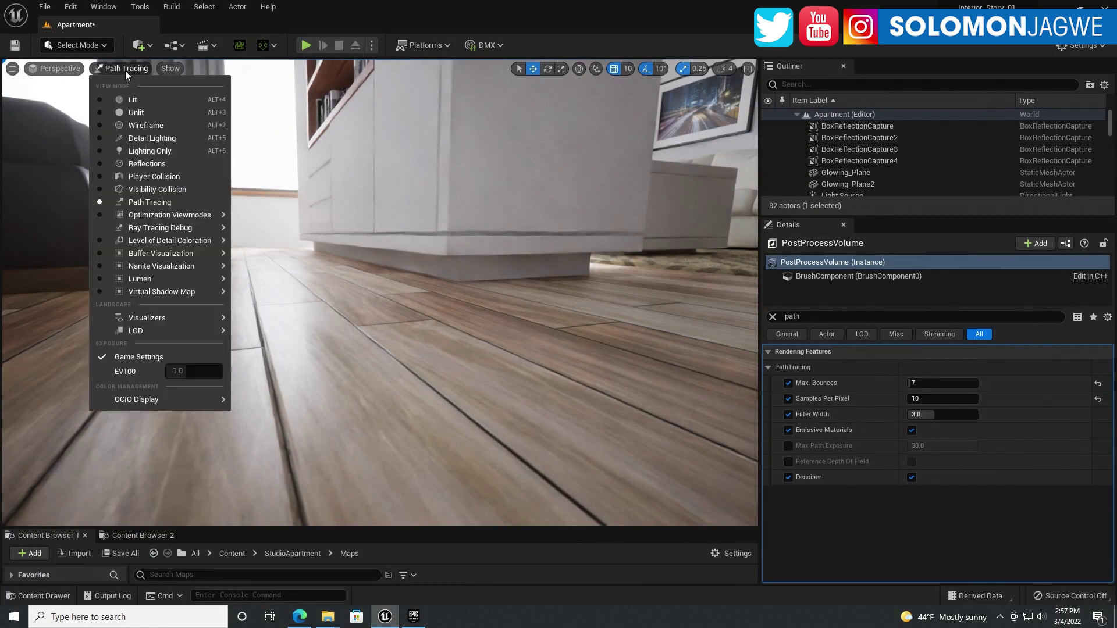
{"action": "left_click", "coordinate": [133, 99]}
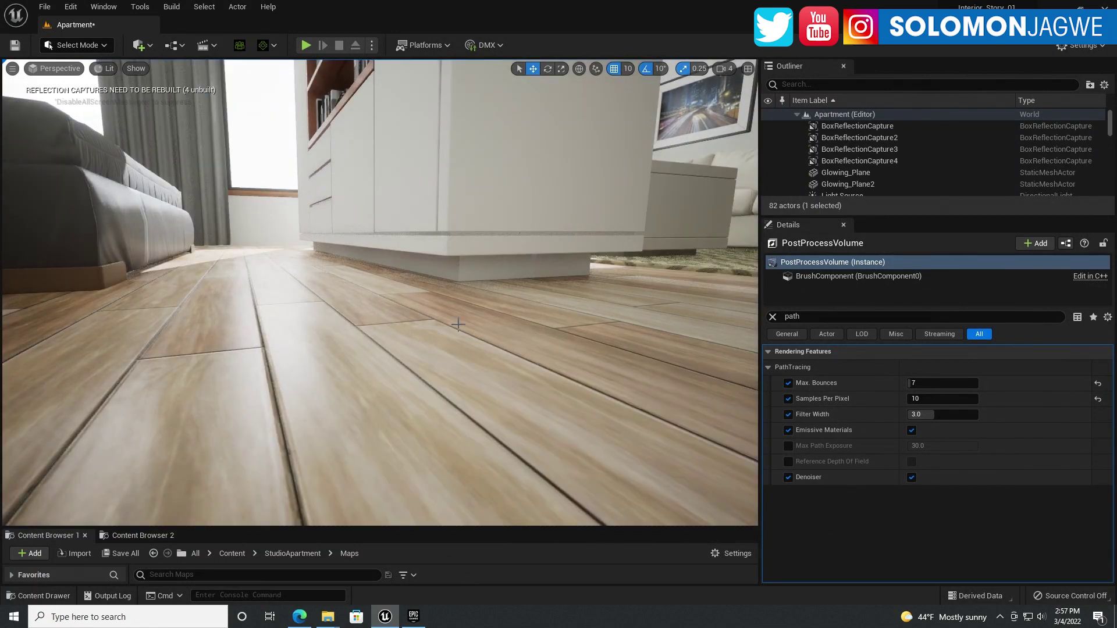
{"action": "left_click", "coordinate": [105, 68]}
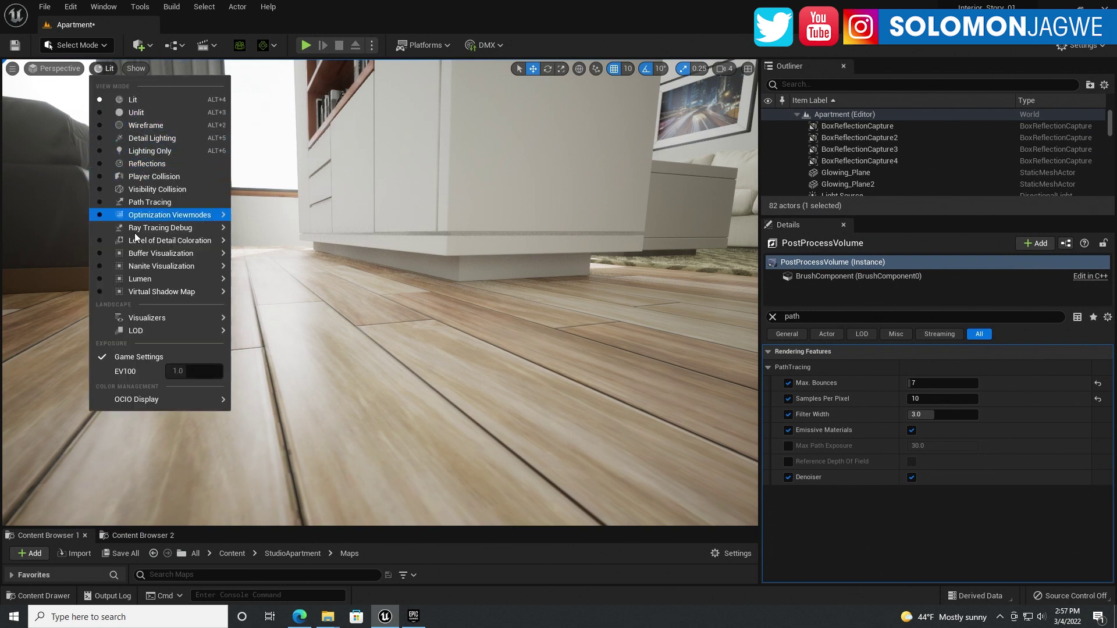
{"action": "left_click", "coordinate": [149, 201]}
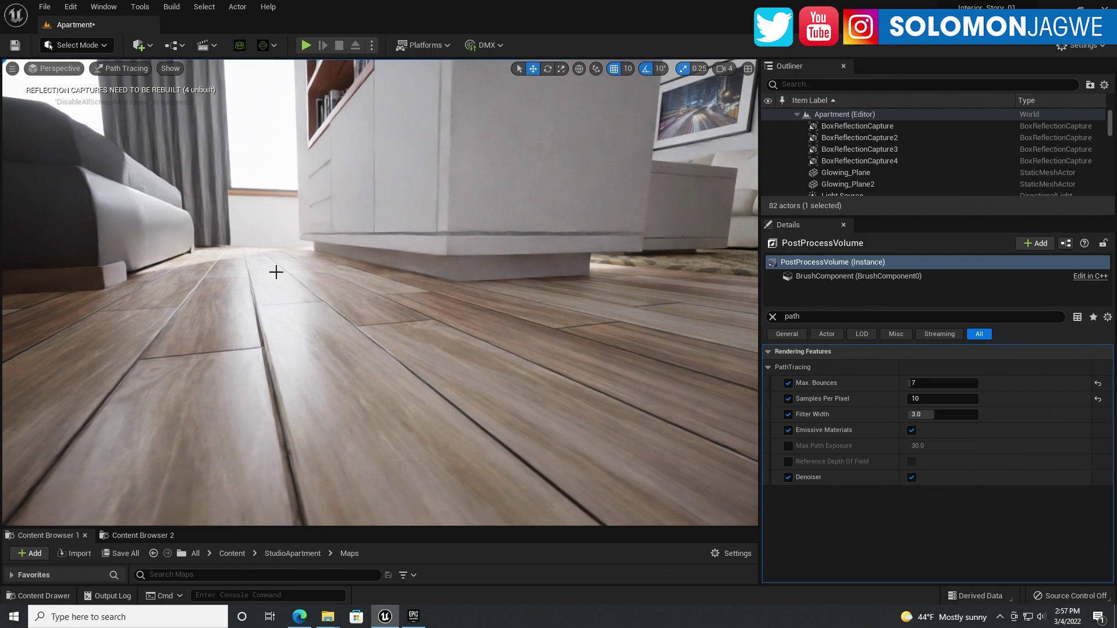
Fly through the path-traced apartment to the living room and examine the white sofa and patterned rug up close.
{"action": "right_click_drag", "start_coordinate": [263, 255], "coordinate": [238, 290]}
{"action": "mouse_move", "coordinate": [373, 291]}
{"action": "right_mouse_down"}
{"action": "mouse_move", "coordinate": [378, 279]}
{"action": "mouse_move", "coordinate": [360, 285]}
{"action": "mouse_move", "coordinate": [279, 241]}
{"action": "right_mouse_up"}
{"action": "right_click_drag", "start_coordinate": [373, 279], "coordinate": [437, 274]}
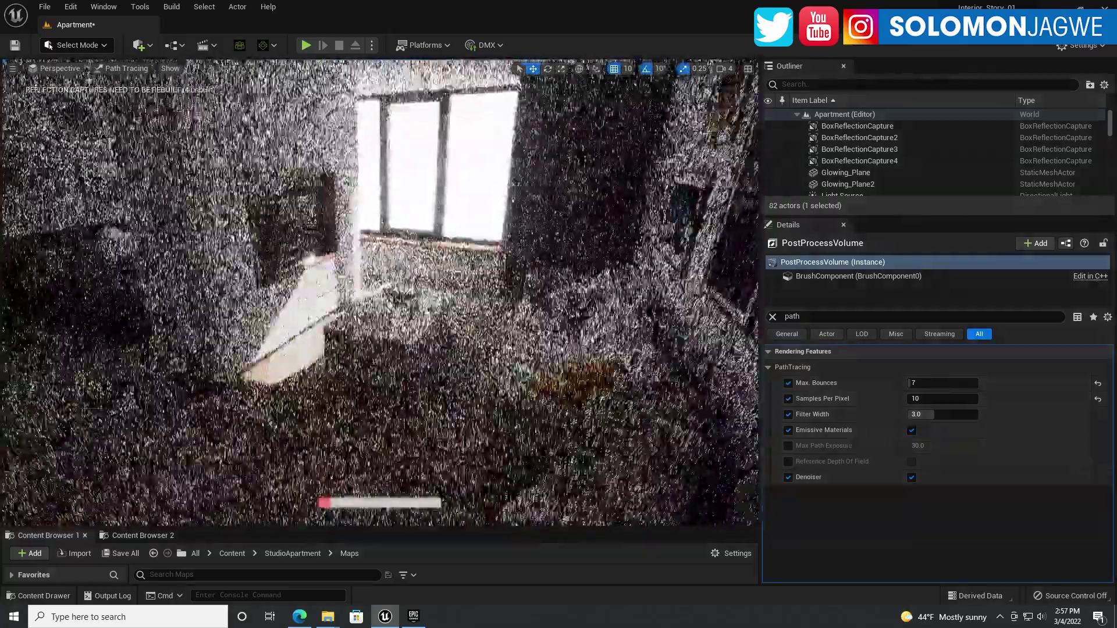
{"action": "right_click_drag", "start_coordinate": [490, 275], "coordinate": [474, 276]}
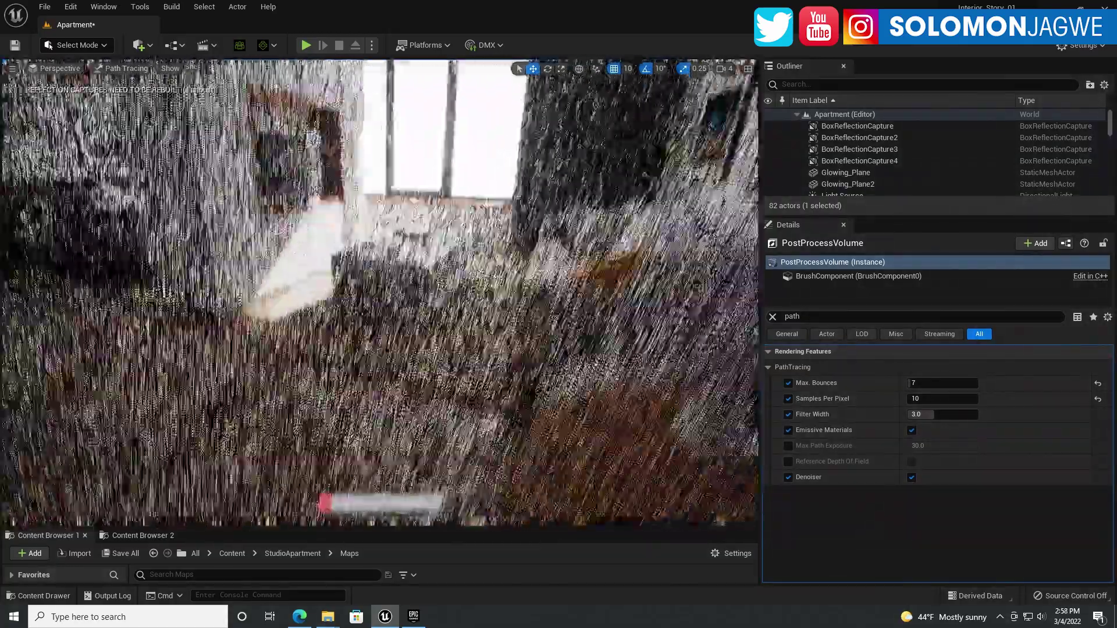
{"action": "right_click_drag", "start_coordinate": [579, 276], "coordinate": [576, 298]}
{"action": "right_click_drag", "start_coordinate": [444, 264], "coordinate": [530, 254]}
{"action": "right_click_drag", "start_coordinate": [384, 329], "coordinate": [391, 297]}
{"action": "right_click_drag", "start_coordinate": [422, 520], "coordinate": [372, 328]}
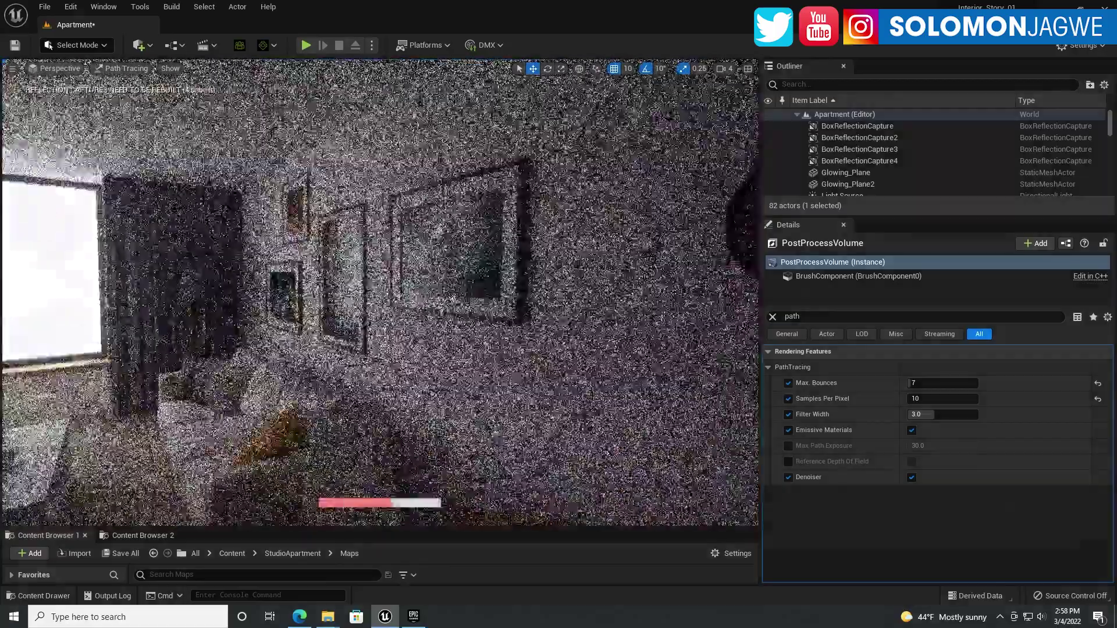
{"action": "mouse_move", "coordinate": [297, 300]}
{"action": "right_mouse_down"}
{"action": "mouse_move", "coordinate": [436, 335]}
{"action": "mouse_move", "coordinate": [332, 311]}
{"action": "right_mouse_up"}
{"action": "mouse_move", "coordinate": [560, 286]}
{"action": "right_mouse_down"}
{"action": "mouse_move", "coordinate": [453, 291]}
{"action": "mouse_move", "coordinate": [459, 280]}
{"action": "mouse_move", "coordinate": [564, 285]}
{"action": "mouse_move", "coordinate": [529, 314]}
{"action": "mouse_move", "coordinate": [536, 291]}
{"action": "right_mouse_up"}
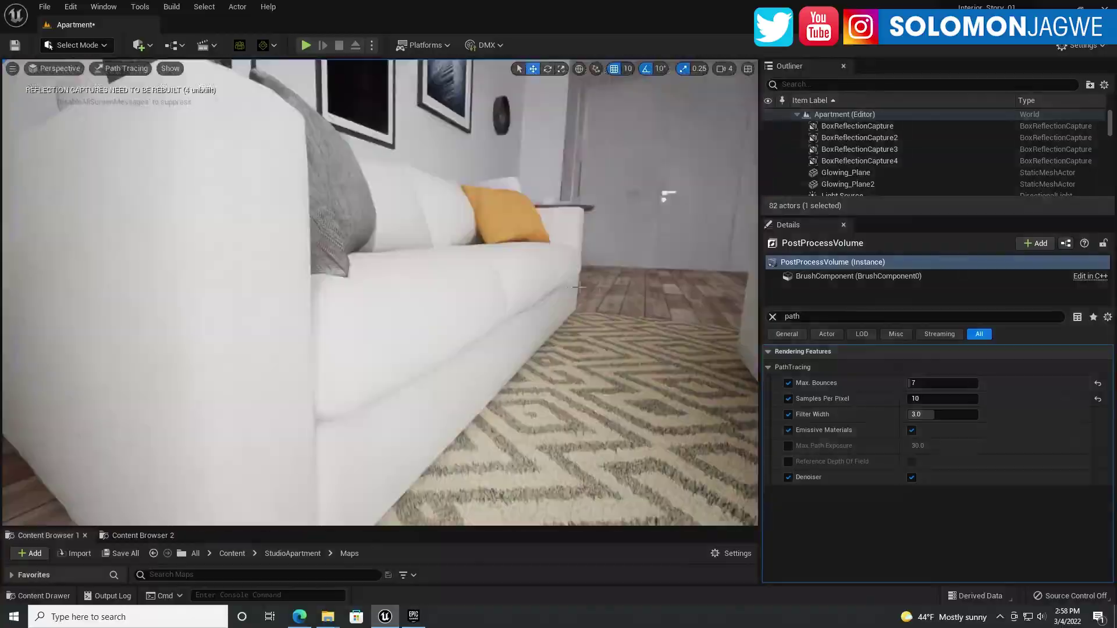
Examine the path-traced framed pictures, coffee table and TV cabinet in the living room, plus the far side of the bed.
{"action": "scroll", "coordinate": [561, 277], "scroll_direction": "down", "scroll_amount": 5}
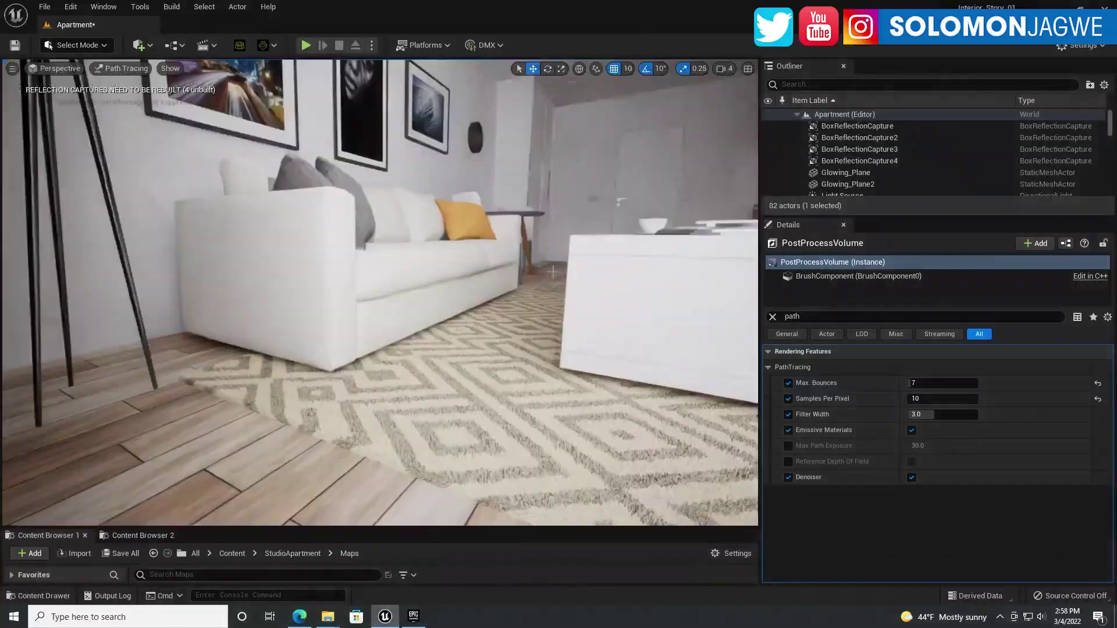
{"action": "right_click_drag", "start_coordinate": [561, 277], "coordinate": [573, 260]}
{"action": "right_click_drag", "start_coordinate": [523, 303], "coordinate": [539, 265]}
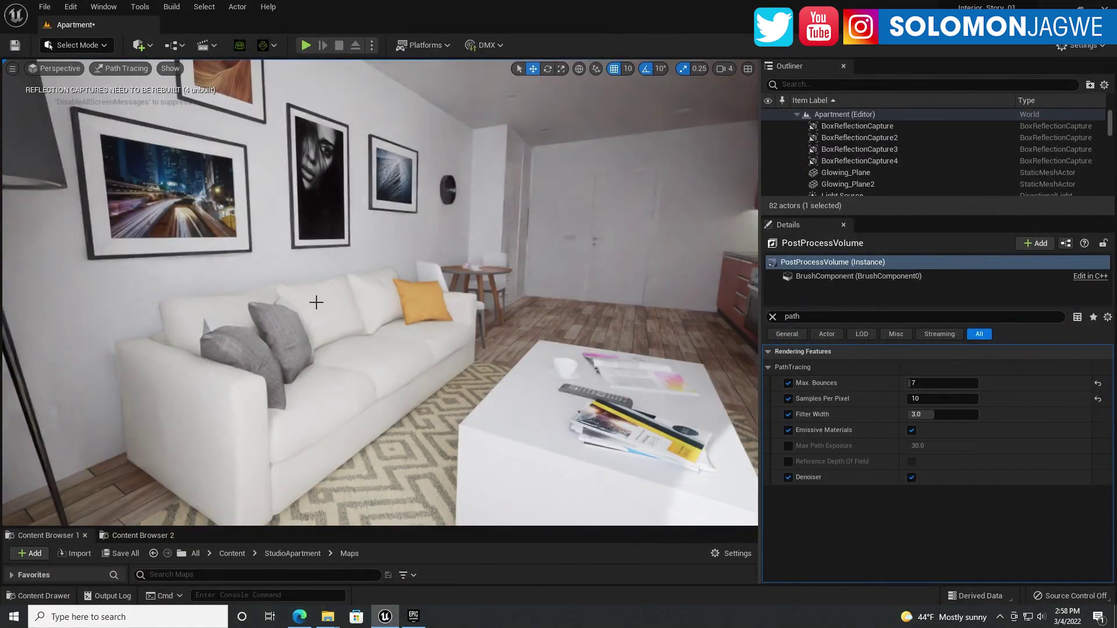
{"action": "right_click_drag", "start_coordinate": [316, 302], "coordinate": [381, 298]}
{"action": "mouse_move", "coordinate": [465, 292]}
{"action": "right_mouse_down"}
{"action": "mouse_move", "coordinate": [448, 306]}
{"action": "mouse_move", "coordinate": [498, 300]}
{"action": "right_mouse_up"}
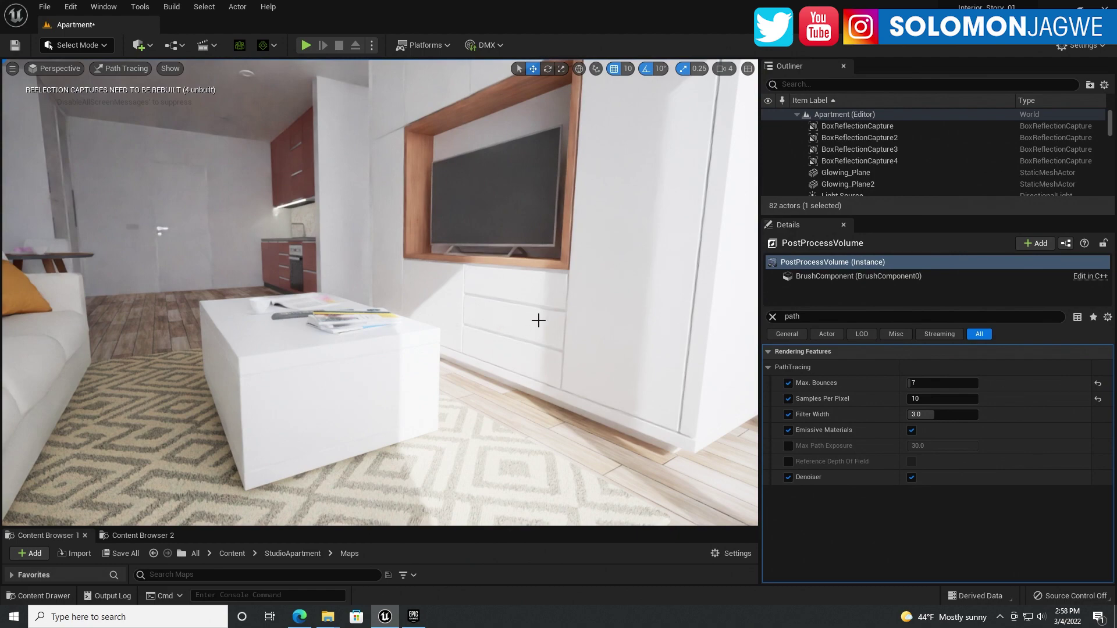
{"action": "right_click_drag", "start_coordinate": [484, 317], "coordinate": [468, 331]}
{"action": "mouse_move", "coordinate": [375, 340]}
{"action": "right_mouse_down"}
{"action": "mouse_move", "coordinate": [500, 349]}
{"action": "mouse_move", "coordinate": [424, 336]}
{"action": "right_mouse_up"}
{"action": "mouse_move", "coordinate": [238, 349]}
{"action": "right_mouse_down"}
{"action": "mouse_move", "coordinate": [513, 360]}
{"action": "mouse_move", "coordinate": [498, 349]}
{"action": "right_mouse_up"}
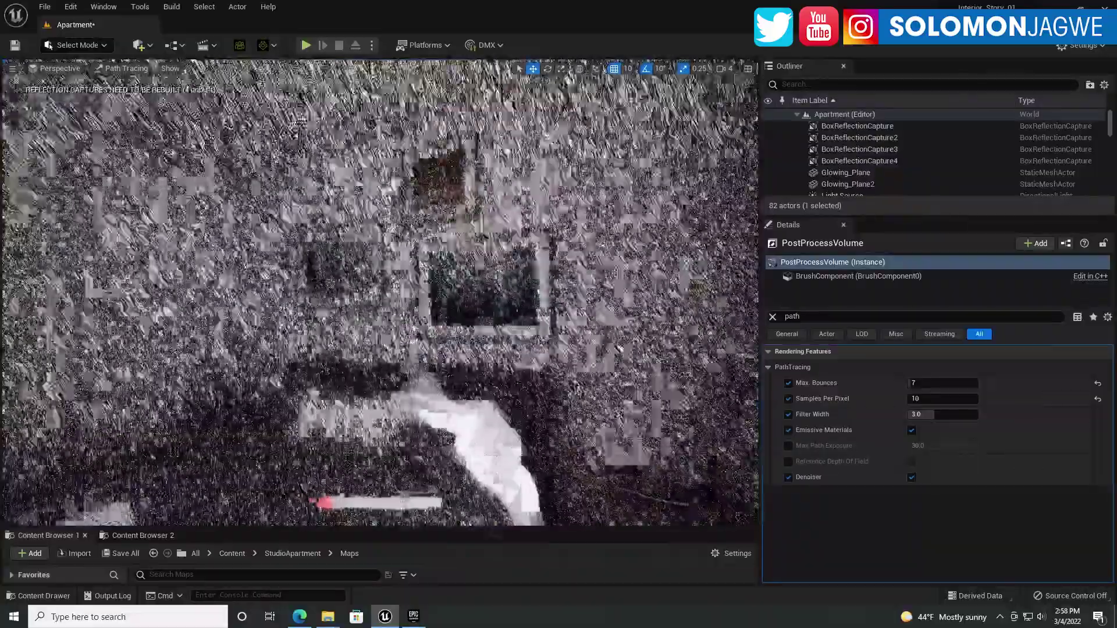
{"action": "right_click_drag", "start_coordinate": [523, 396], "coordinate": [471, 422]}
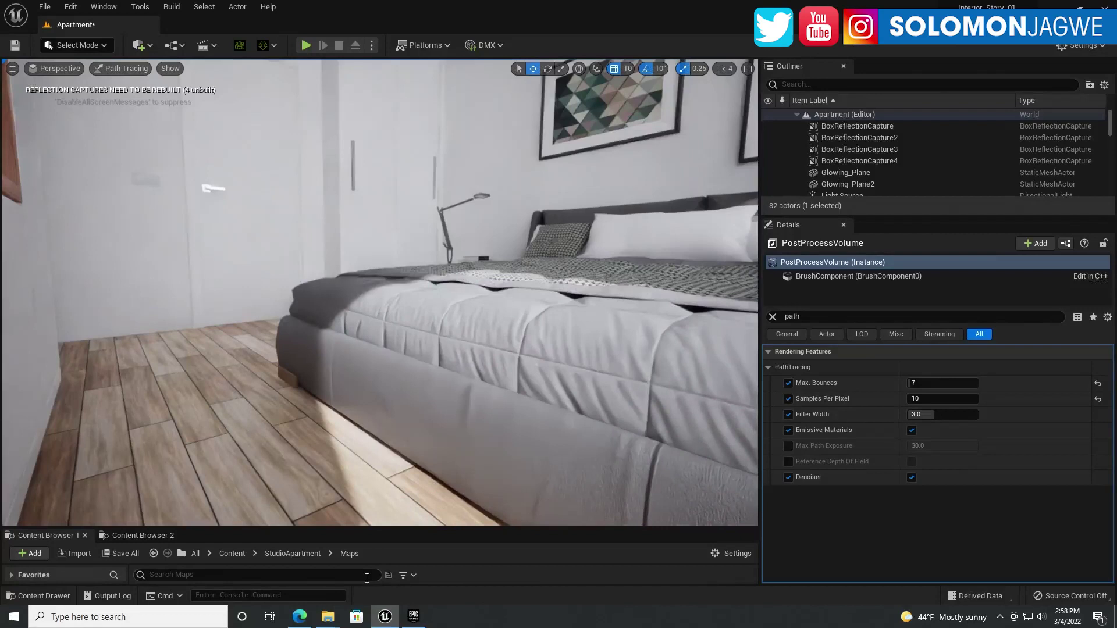
Switch to the Edge browser and look over the video creator's YouTube channel page and its uploads.
{"action": "left_click", "coordinate": [300, 616]}
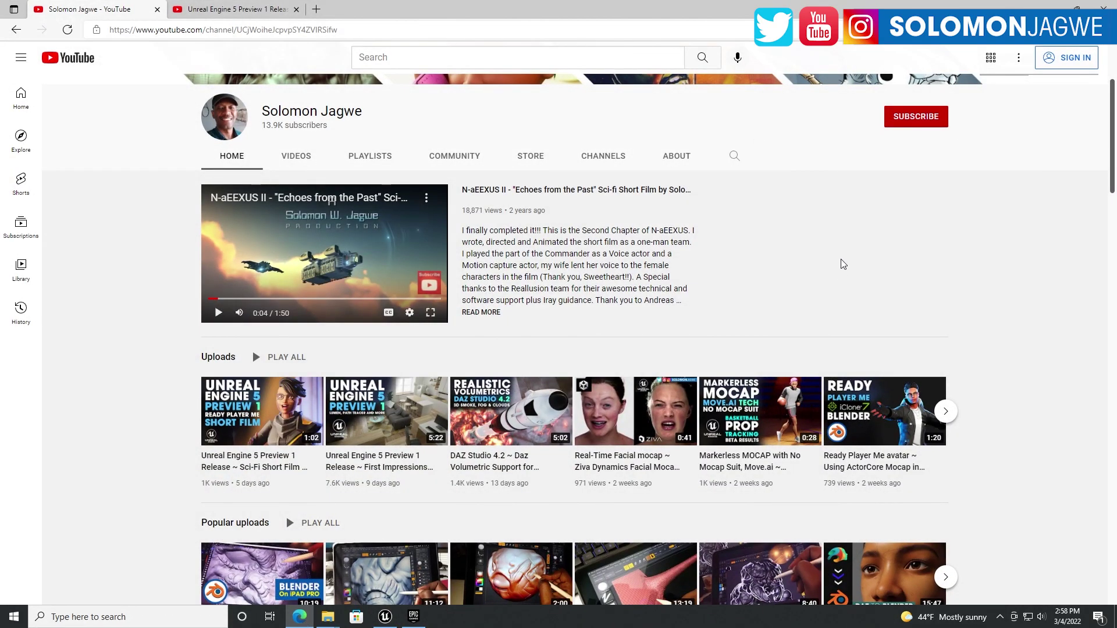
{"action": "scroll", "coordinate": [843, 265], "scroll_direction": "up", "scroll_amount": 3}
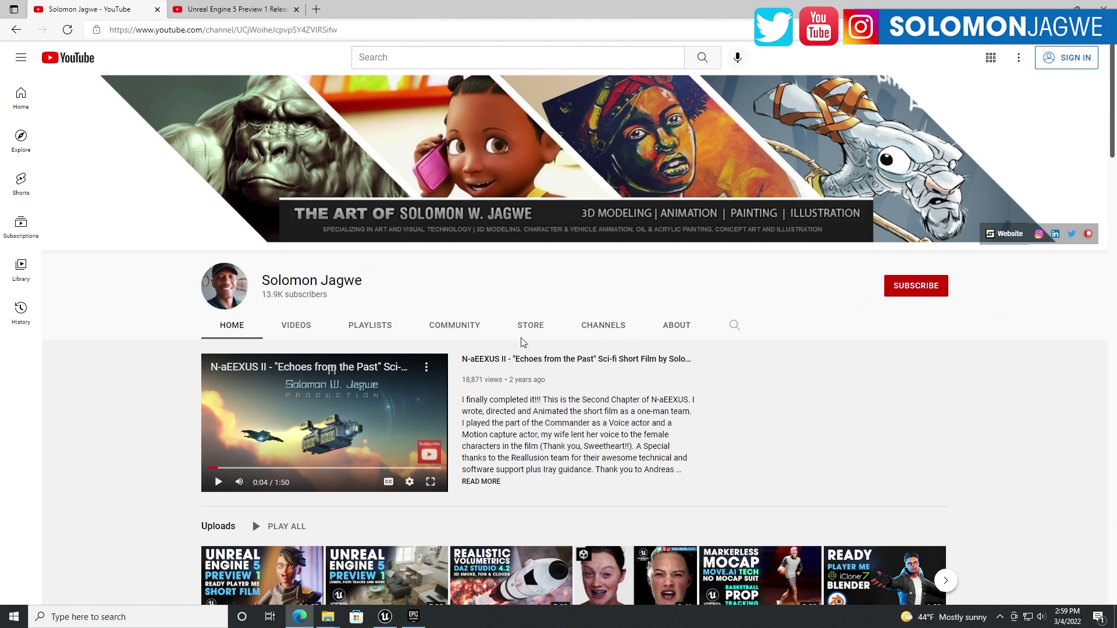
{"action": "scroll", "coordinate": [575, 317], "scroll_direction": "down", "scroll_amount": 3}
{"action": "scroll", "coordinate": [575, 314], "scroll_direction": "up", "scroll_amount": 3}
{"action": "scroll", "coordinate": [557, 307], "scroll_direction": "down", "scroll_amount": 3}
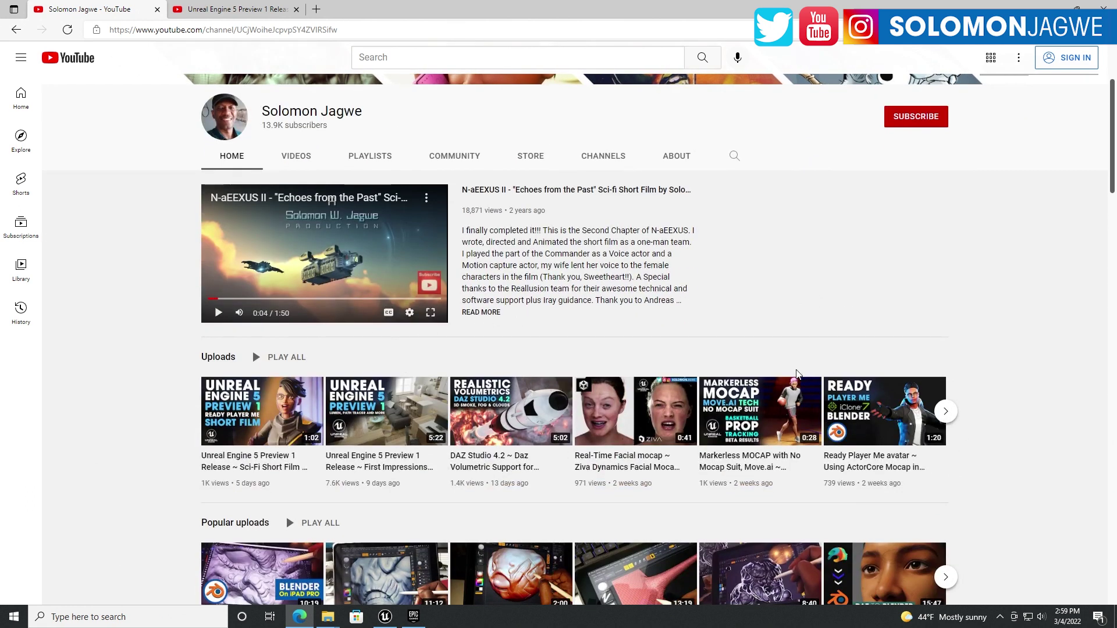
{"action": "scroll", "coordinate": [797, 372], "scroll_direction": "up", "scroll_amount": 3}
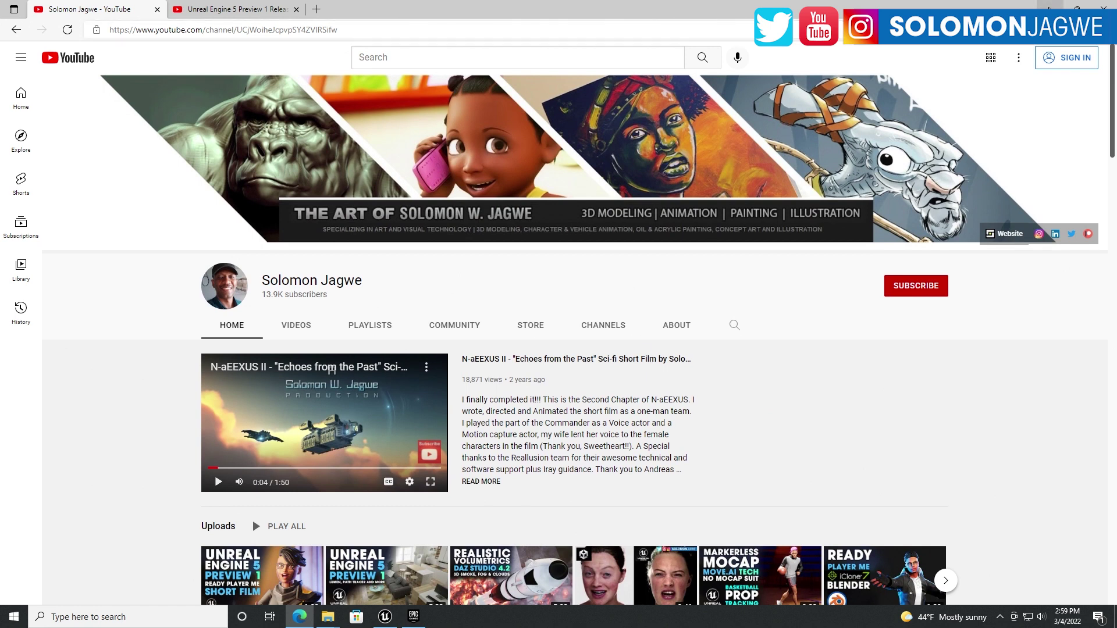
Switch back to Unreal Engine and fly through the path-traced apartment from the kitchen cabinets to the living room.
{"action": "left_click", "coordinate": [1049, 8]}
{"action": "mouse_move", "coordinate": [504, 306]}
{"action": "right_mouse_down"}
{"action": "mouse_move", "coordinate": [169, 309]}
{"action": "mouse_move", "coordinate": [297, 309]}
{"action": "mouse_move", "coordinate": [227, 311]}
{"action": "right_mouse_up"}
{"action": "key", "text": "w"}
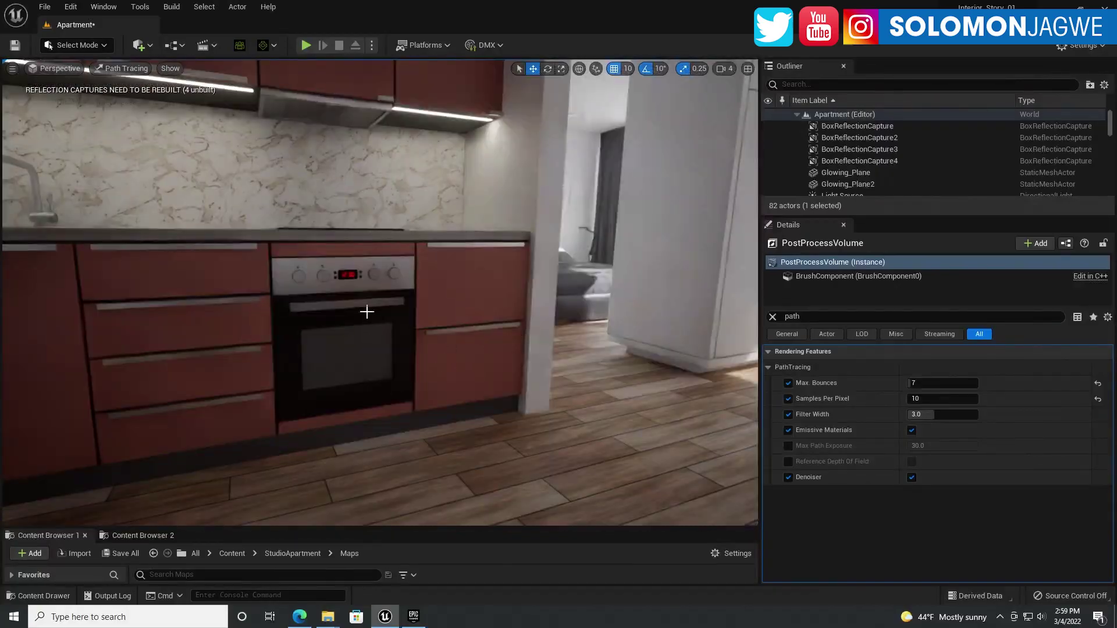
{"action": "right_click_drag", "start_coordinate": [344, 271], "coordinate": [363, 239]}
{"action": "mouse_move", "coordinate": [467, 289]}
{"action": "right_mouse_down"}
{"action": "mouse_move", "coordinate": [489, 308]}
{"action": "mouse_move", "coordinate": [501, 252]}
{"action": "right_mouse_up"}
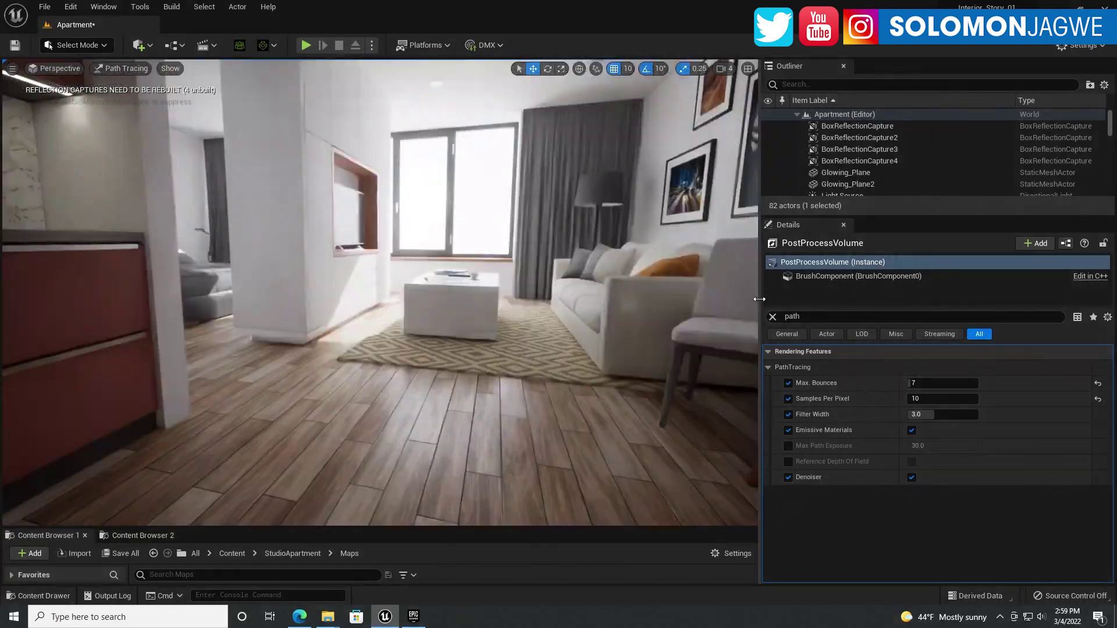
Widen the viewport, frame the living room's sofa, coffee table and framed pictures, and set the view mode to Lit.
{"action": "left_click_drag", "start_coordinate": [760, 298], "coordinate": [969, 306]}
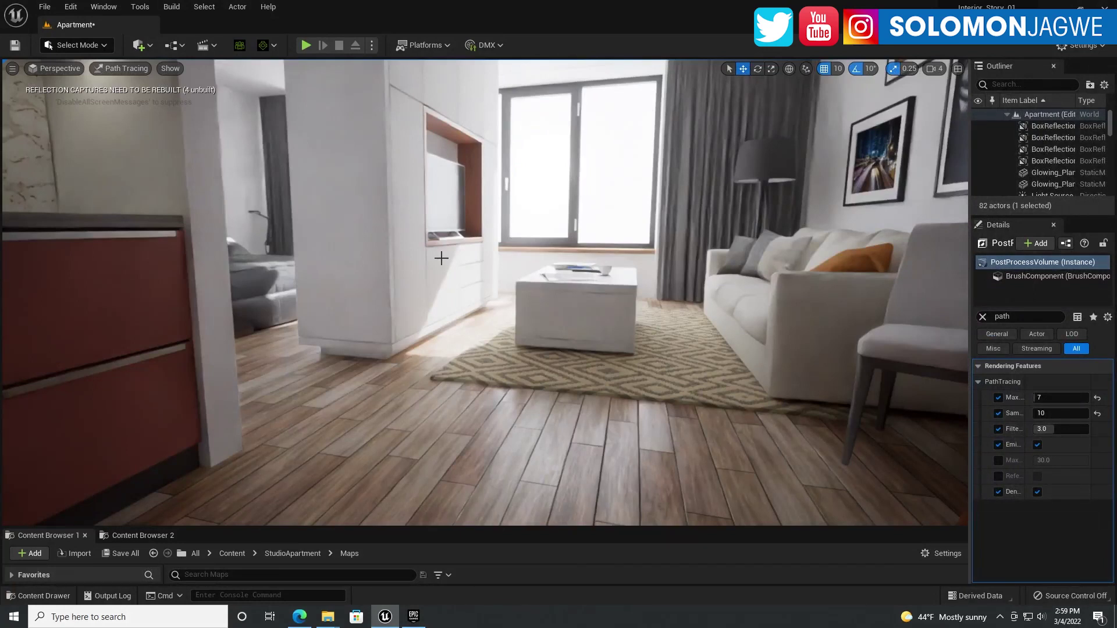
{"action": "middle_click_drag", "start_coordinate": [583, 333], "coordinate": [577, 334]}
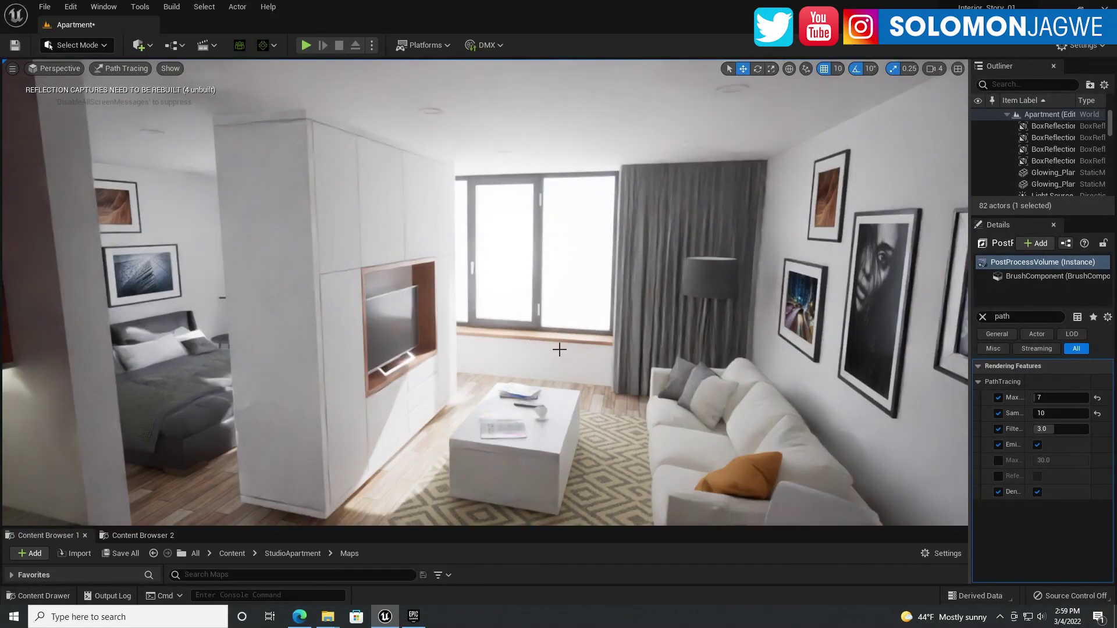
{"action": "right_click_drag", "start_coordinate": [596, 298], "coordinate": [597, 304]}
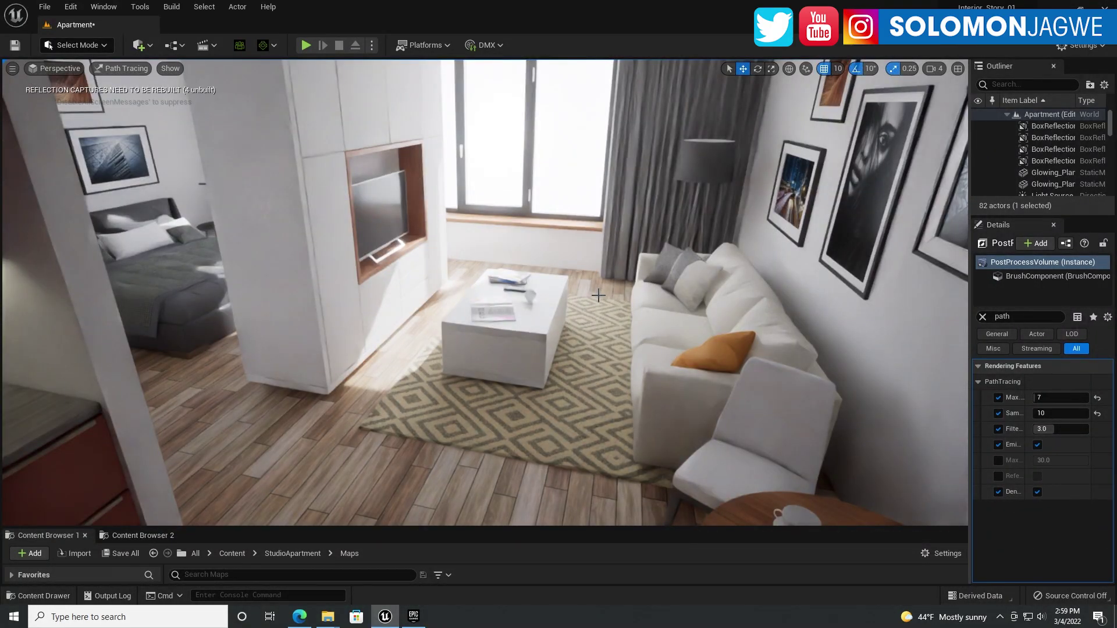
{"action": "right_click_drag", "start_coordinate": [461, 244], "coordinate": [498, 245]}
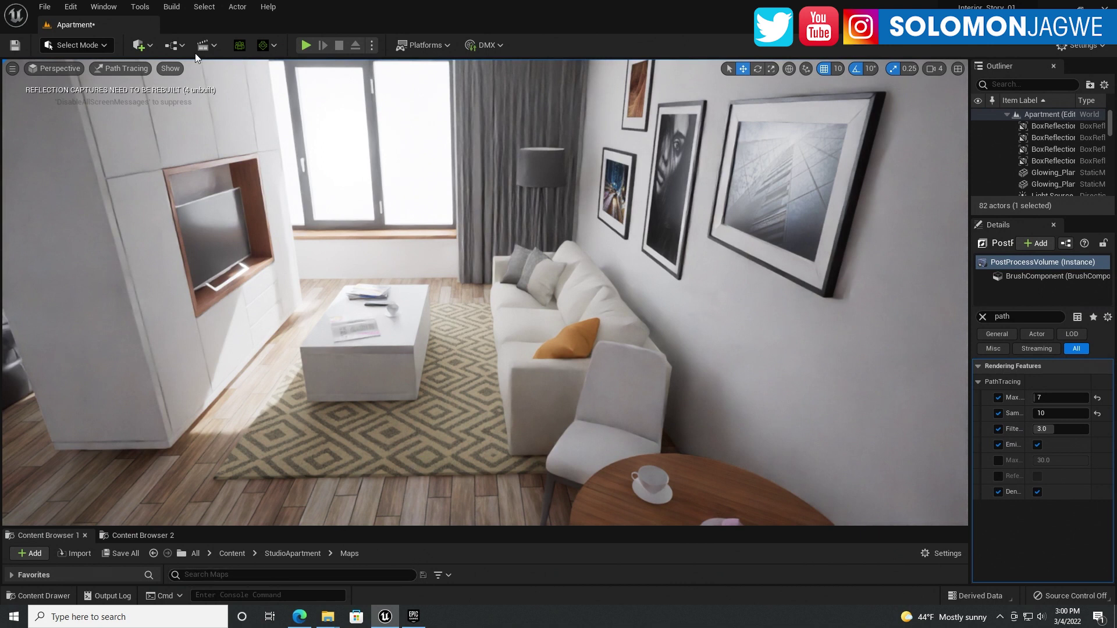
{"action": "left_click", "coordinate": [145, 99]}
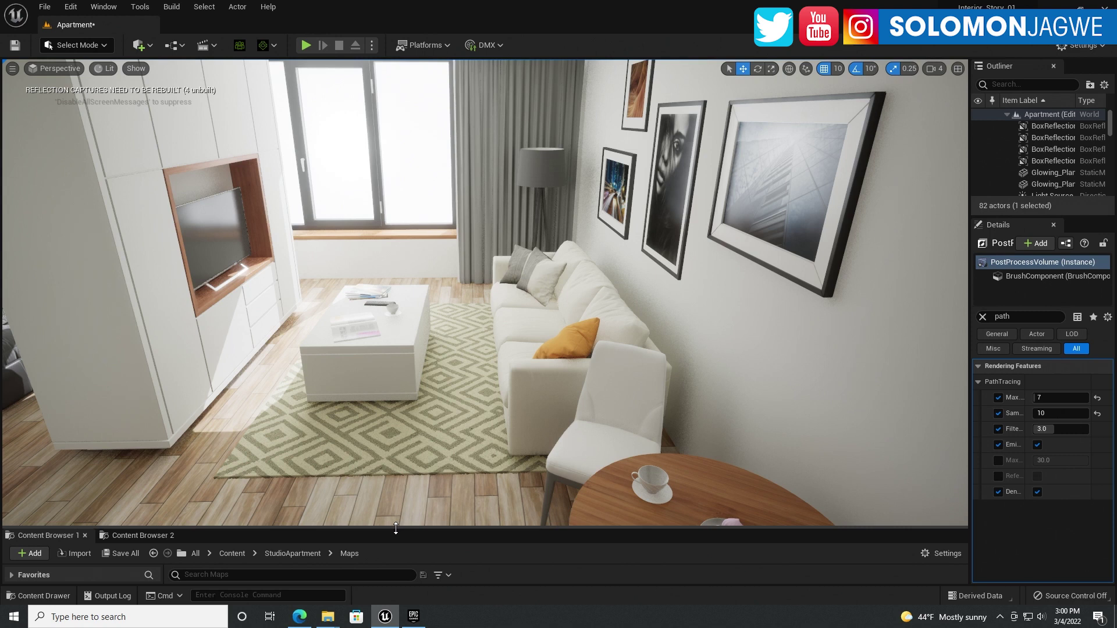
Browse the project content to the Maps folder of Apartment_01 and open the L_Apartment_01 level.
{"action": "left_click_drag", "start_coordinate": [396, 529], "coordinate": [443, 262]}
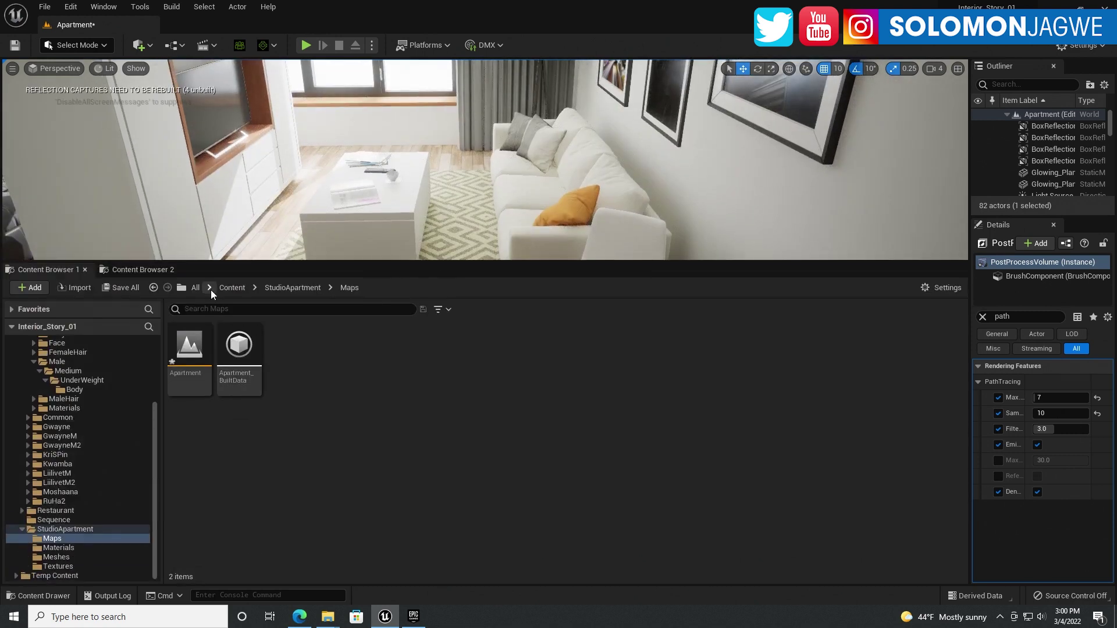
{"action": "left_click", "coordinate": [197, 287]}
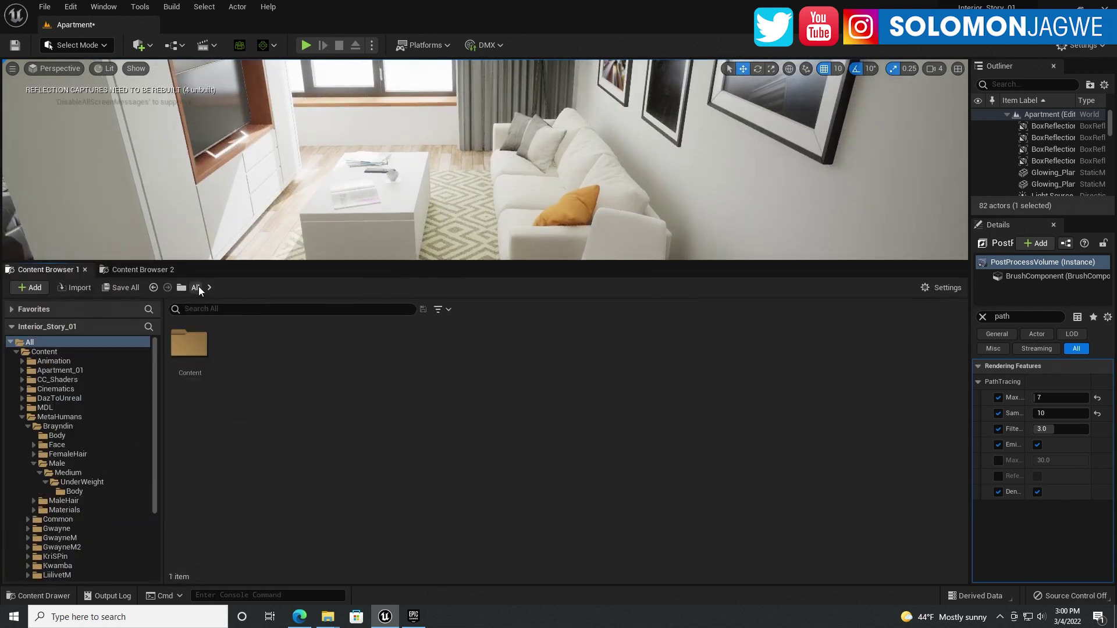
{"action": "double_click", "coordinate": [189, 344]}
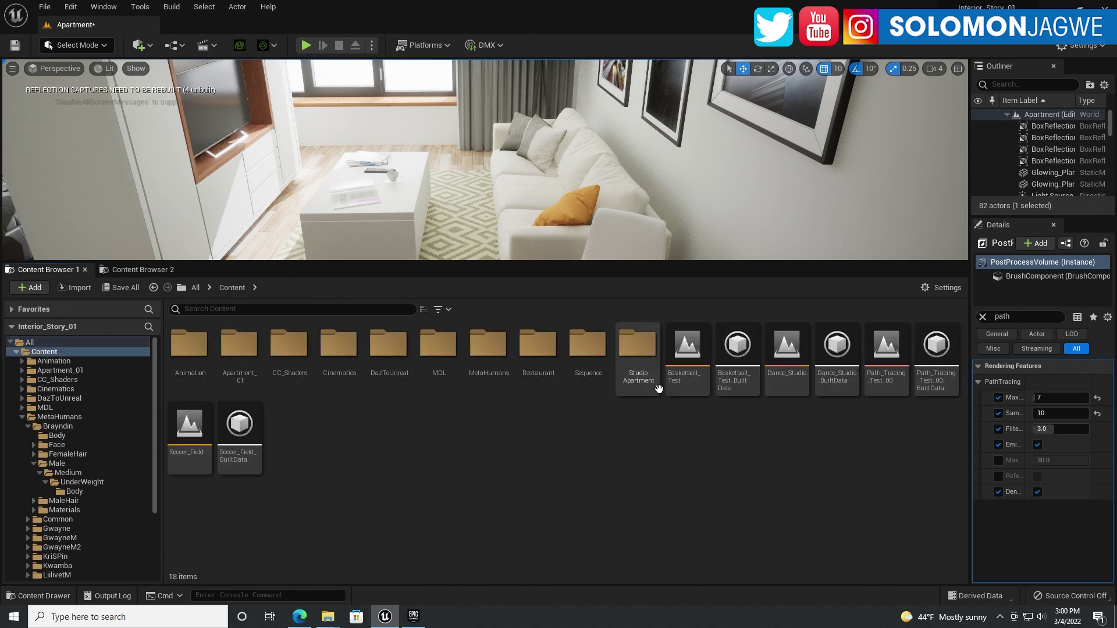
{"action": "double_click", "coordinate": [637, 349]}
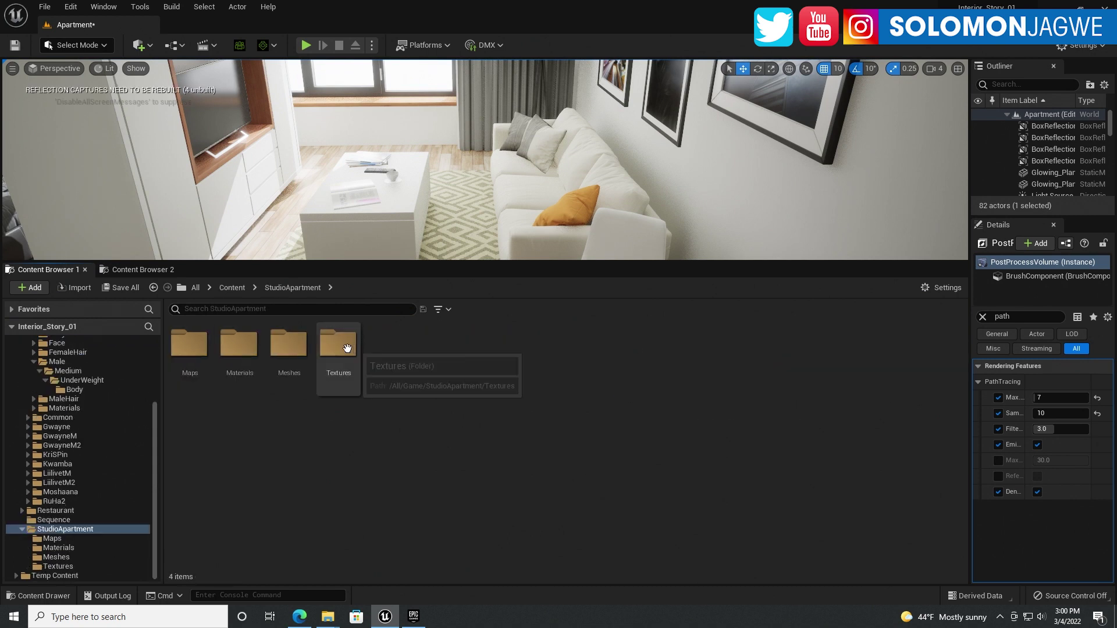
{"action": "left_click", "coordinate": [239, 287]}
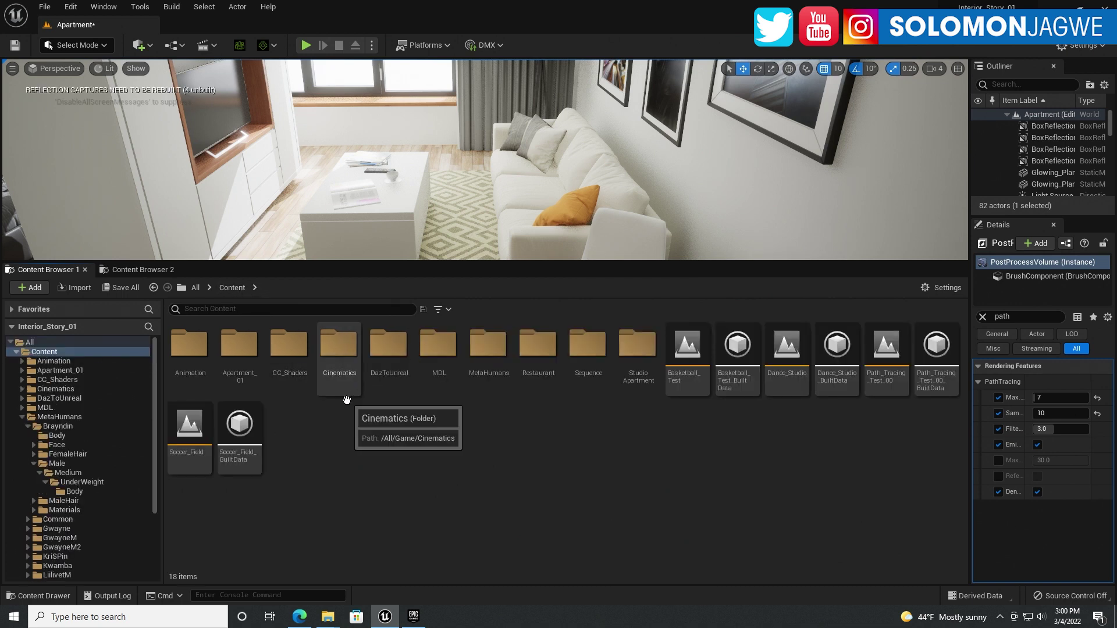
{"action": "double_click", "coordinate": [246, 348]}
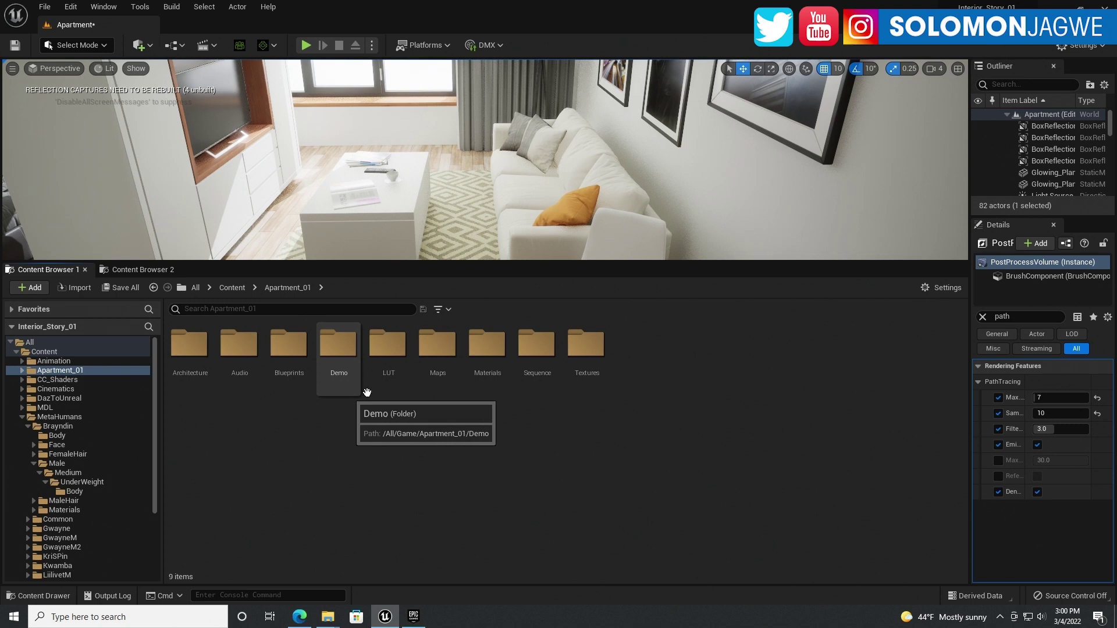
{"action": "double_click", "coordinate": [435, 357]}
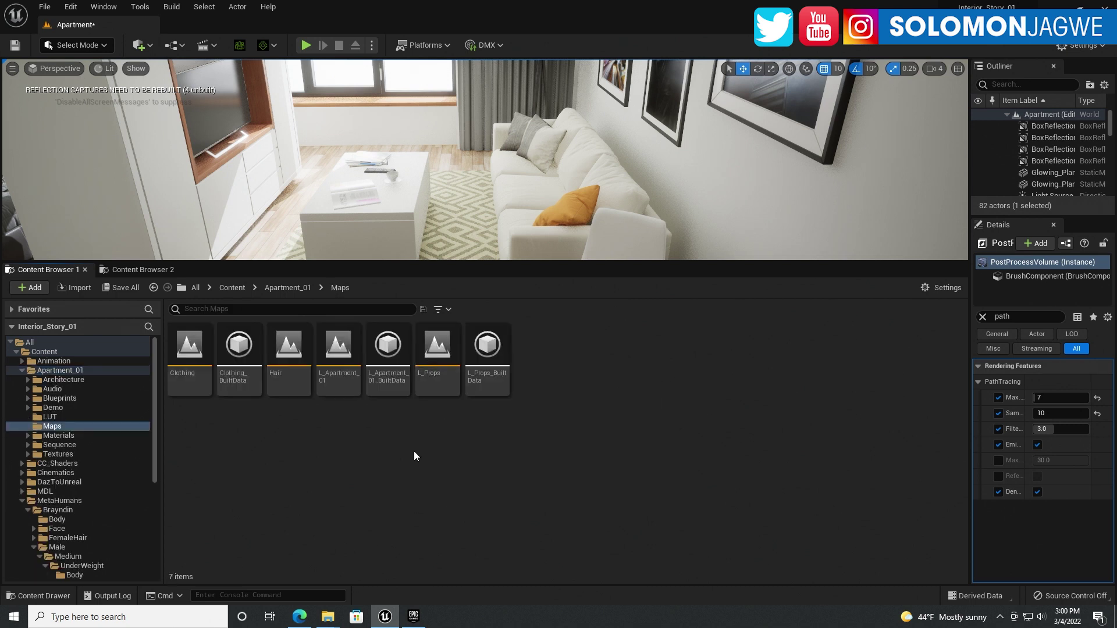
{"action": "double_click", "coordinate": [337, 358]}
{"action": "left_click", "coordinate": [593, 437]}
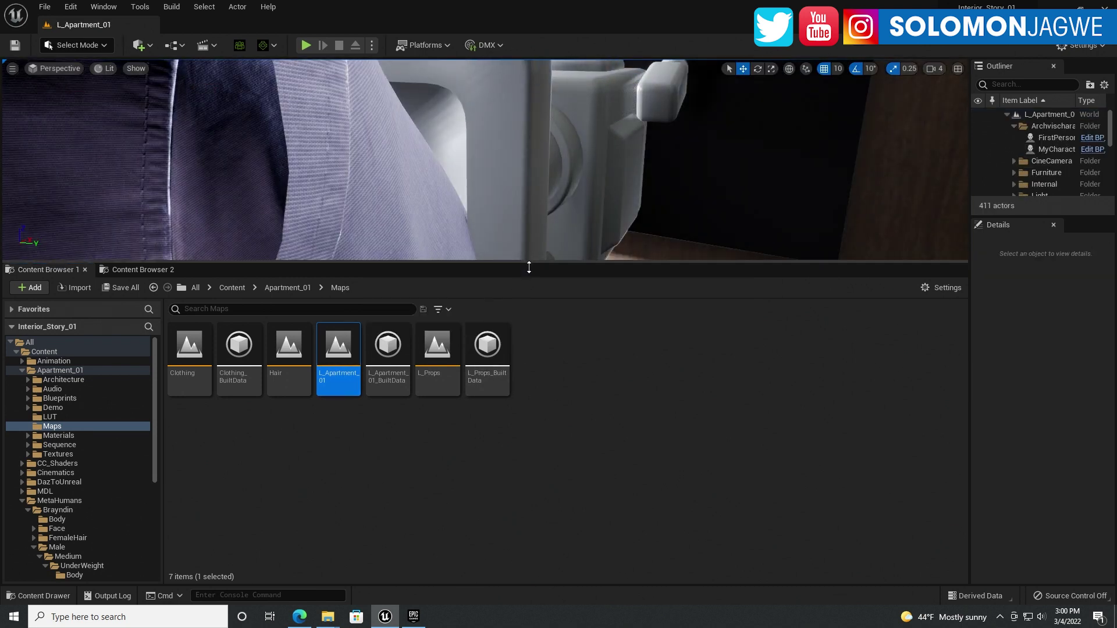
Enlarge the viewport and fly past the characters and cameras to the boy in the turquoise hoodie in the bathroom.
{"action": "left_click_drag", "start_coordinate": [528, 264], "coordinate": [524, 578]}
{"action": "scroll", "coordinate": [427, 374], "scroll_direction": "down", "scroll_amount": 6}
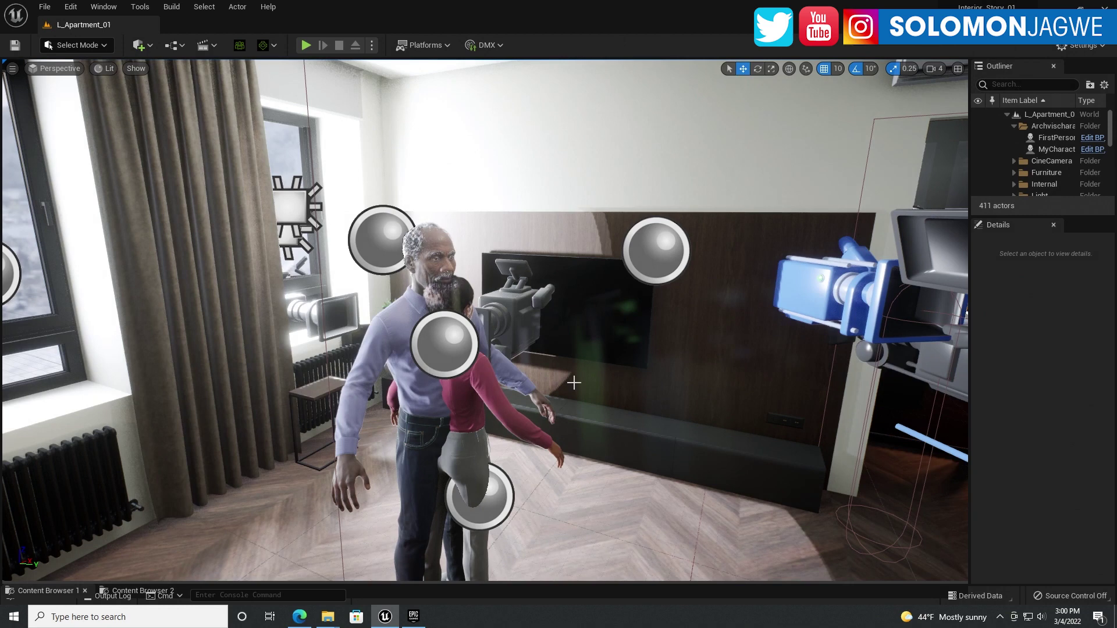
{"action": "right_click_drag", "start_coordinate": [564, 326], "coordinate": [681, 390]}
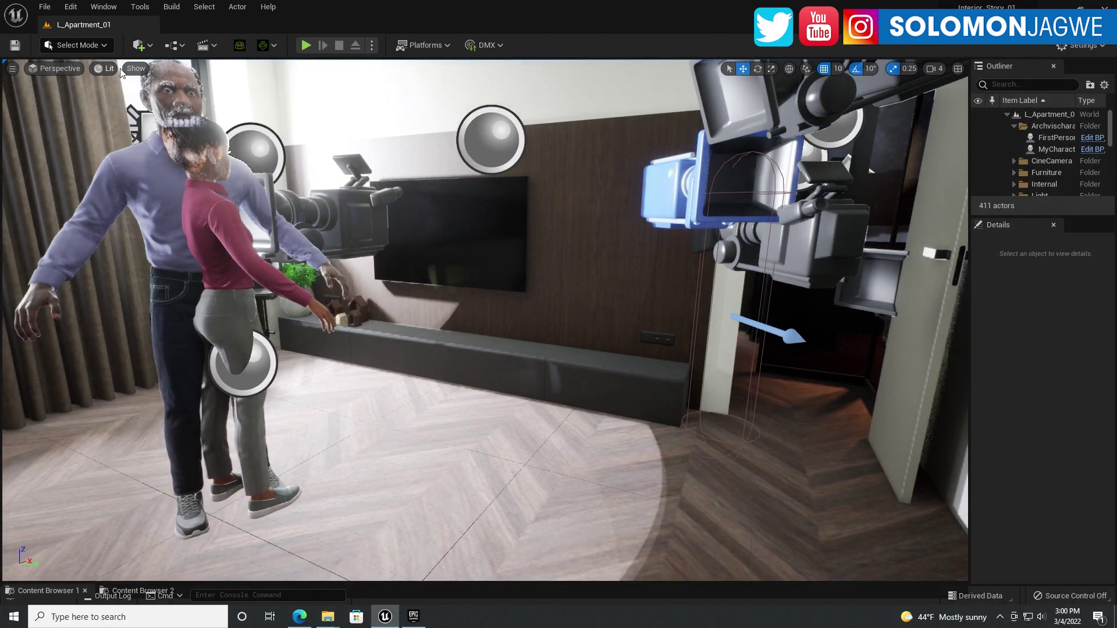
{"action": "right_click_drag", "start_coordinate": [327, 303], "coordinate": [454, 299]}
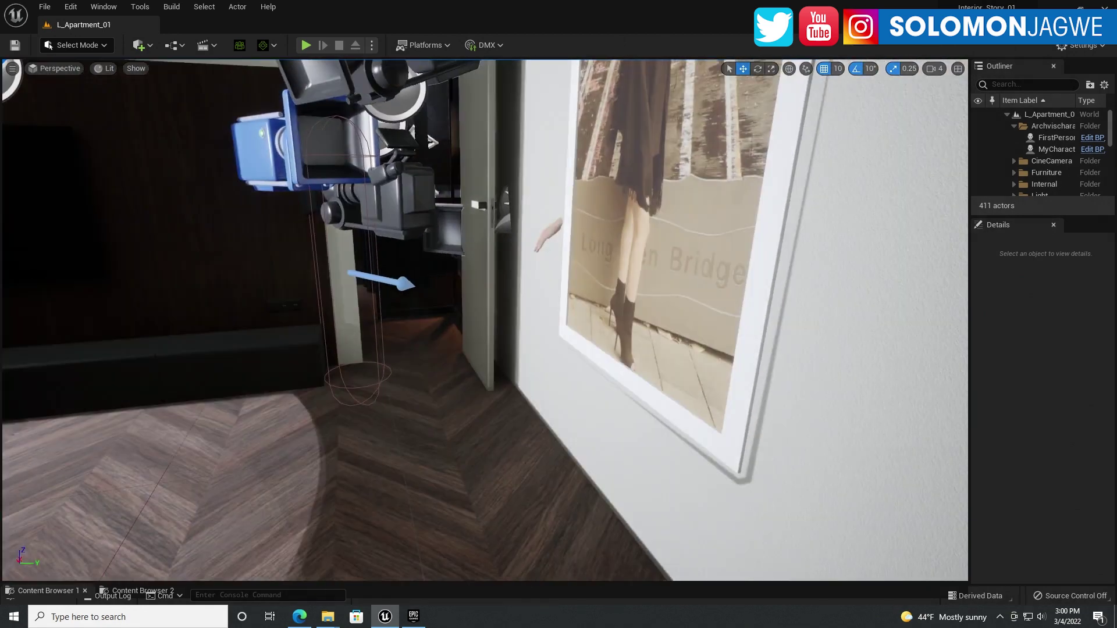
{"action": "mouse_move", "coordinate": [261, 255]}
{"action": "right_mouse_down"}
{"action": "mouse_move", "coordinate": [192, 251]}
{"action": "mouse_move", "coordinate": [304, 246]}
{"action": "mouse_move", "coordinate": [256, 250]}
{"action": "right_mouse_up"}
{"action": "right_click_drag", "start_coordinate": [289, 214], "coordinate": [215, 251]}
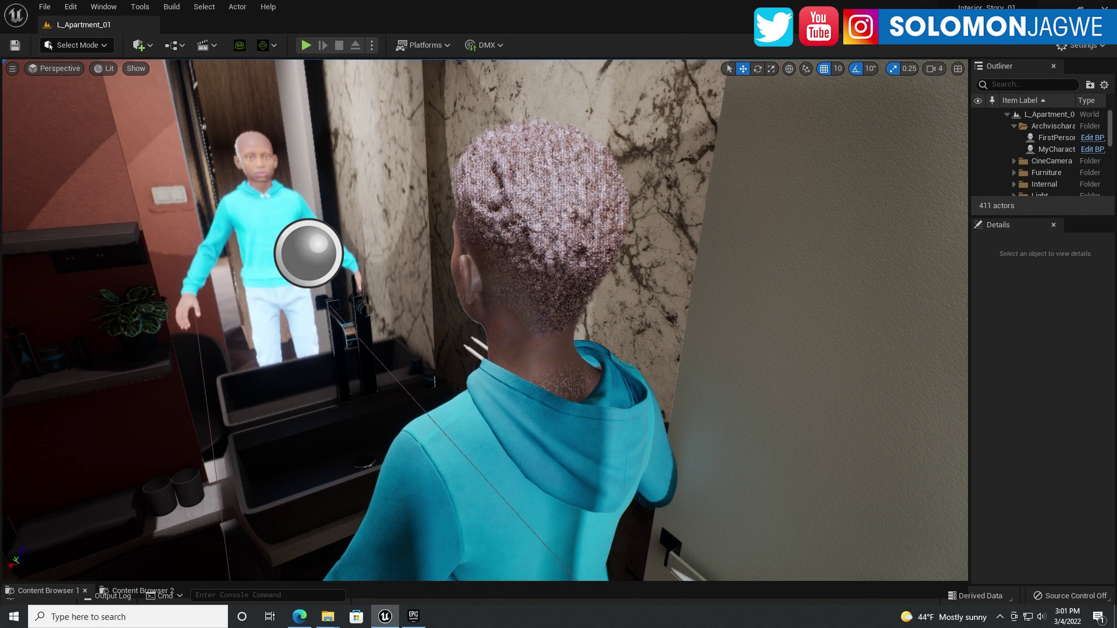
Frame the boy with his mirror reflection above the sink and set the view mode to Path Tracing.
{"action": "mouse_move", "coordinate": [318, 182]}
{"action": "middle_mouse_down"}
{"action": "mouse_move", "coordinate": [296, 185]}
{"action": "mouse_move", "coordinate": [319, 182]}
{"action": "middle_mouse_up"}
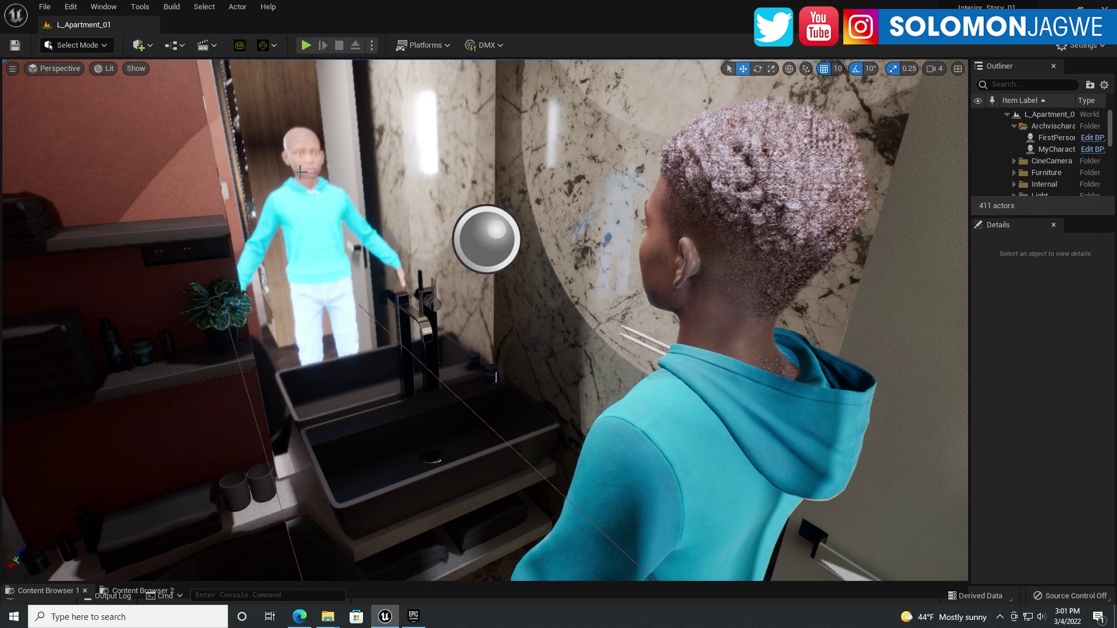
{"action": "right_click_drag", "start_coordinate": [323, 273], "coordinate": [324, 273]}
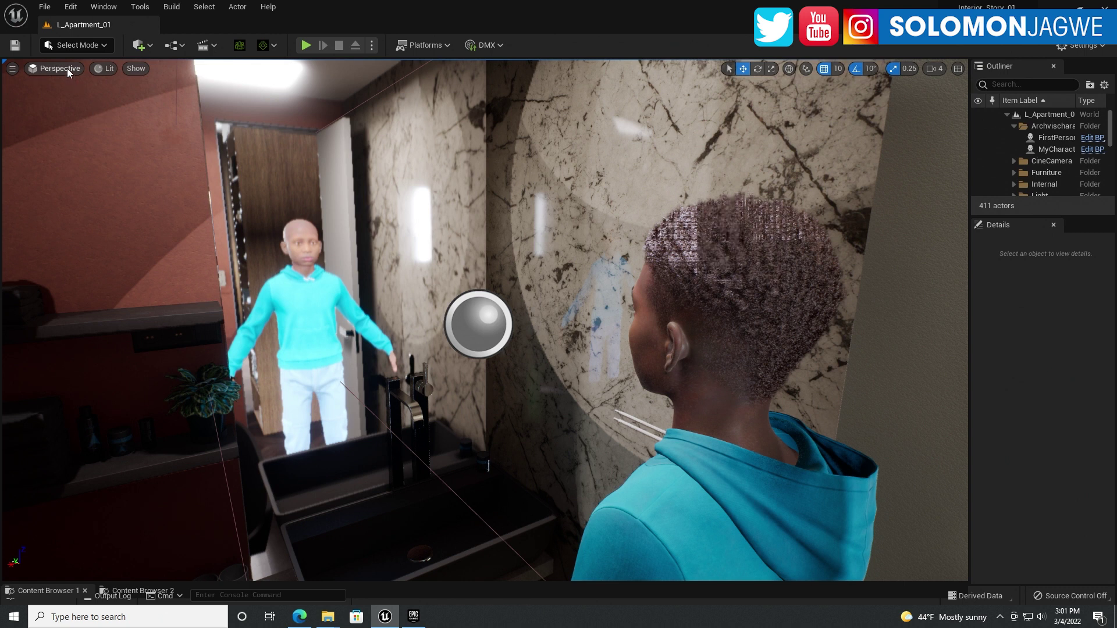
{"action": "left_click", "coordinate": [98, 69]}
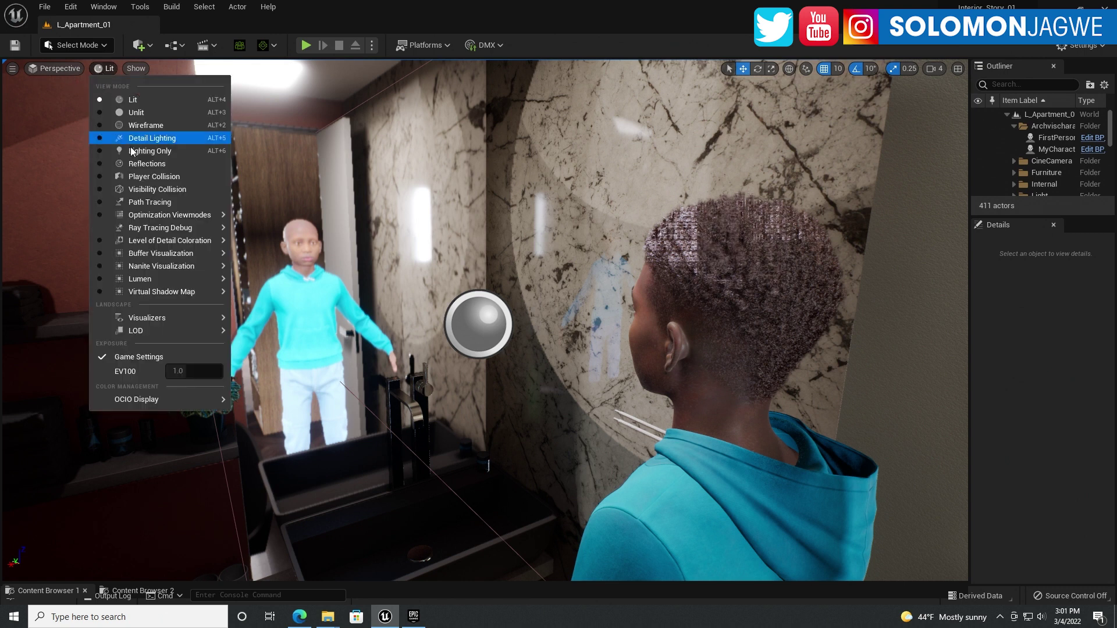
{"action": "left_click", "coordinate": [153, 201]}
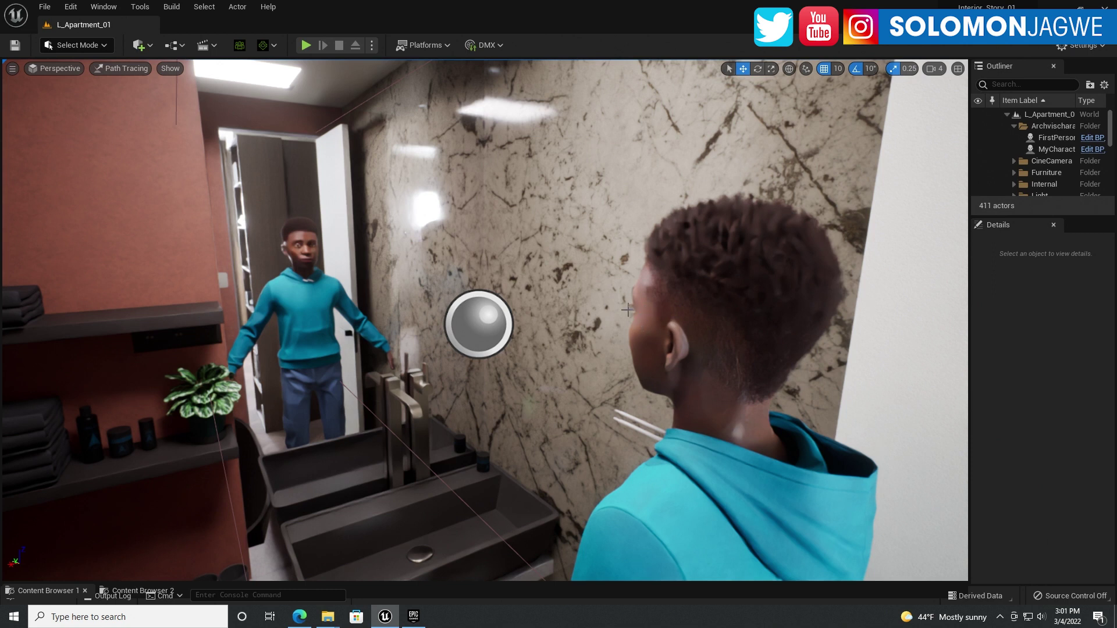
Select the Face component of the BP_Brayndin character and set the view mode back to Lit.
{"action": "left_click", "coordinate": [647, 327]}
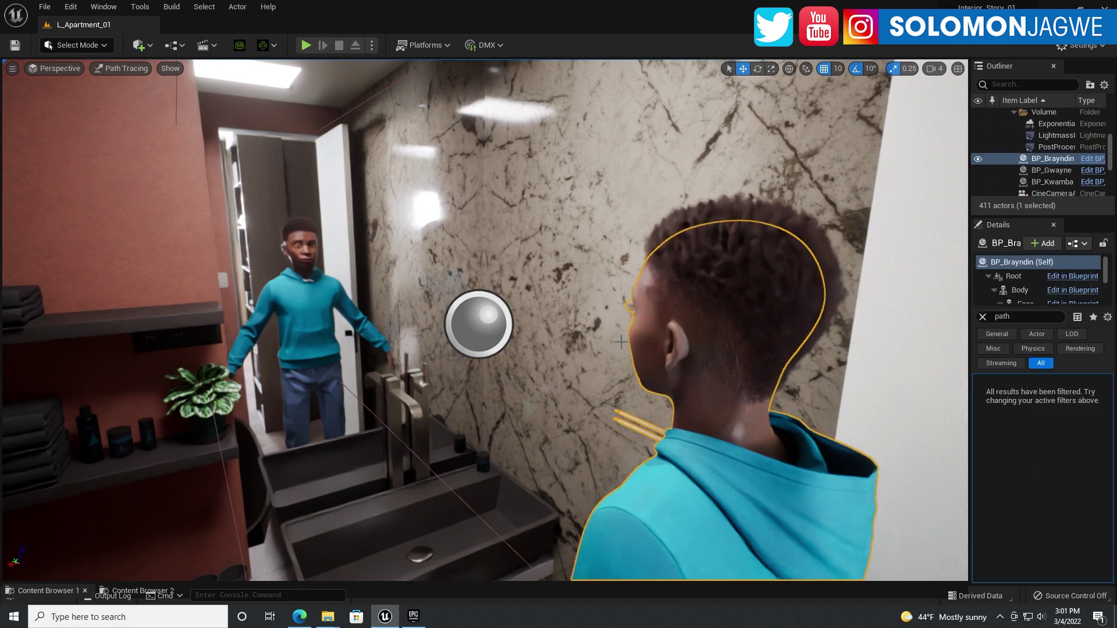
{"action": "mouse_move", "coordinate": [385, 621]}
{"action": "left_click", "coordinate": [1025, 301]}
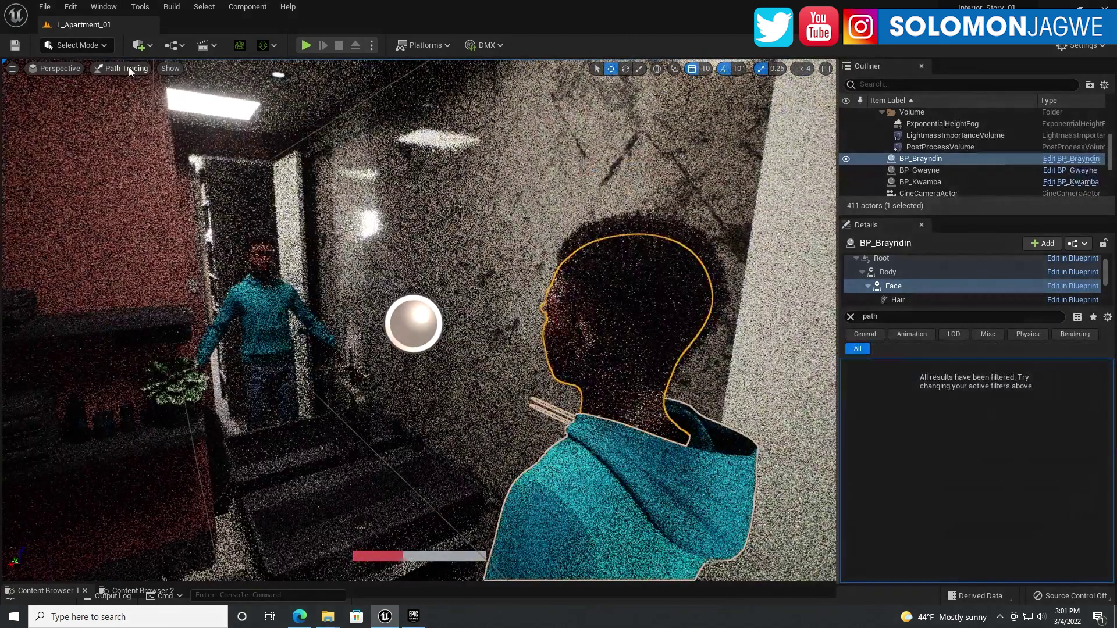
{"action": "left_click", "coordinate": [127, 66]}
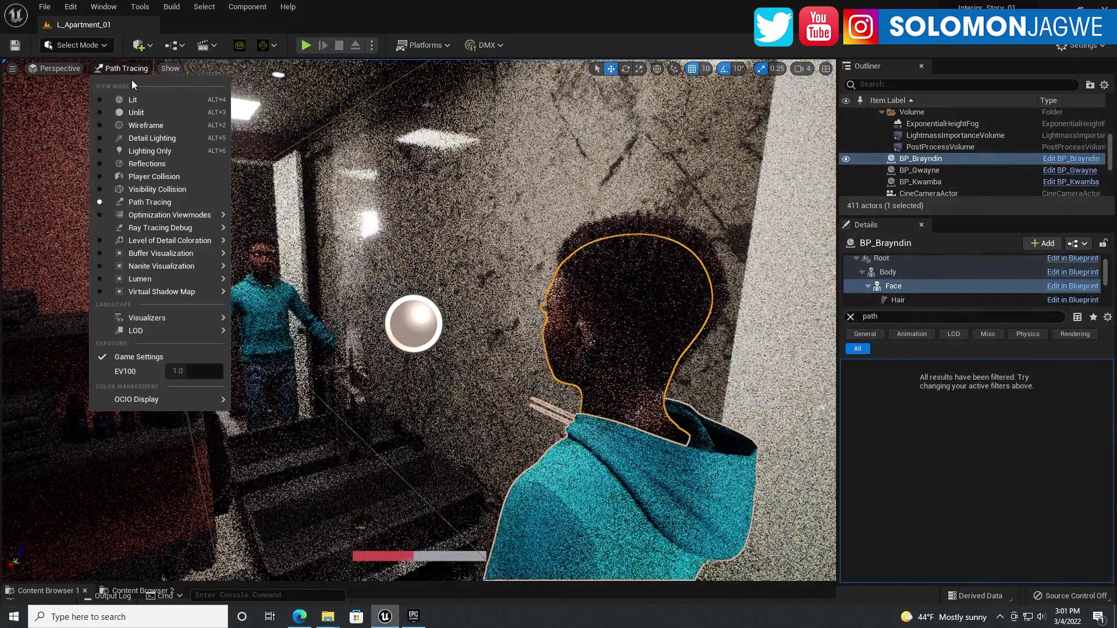
{"action": "left_click", "coordinate": [133, 98]}
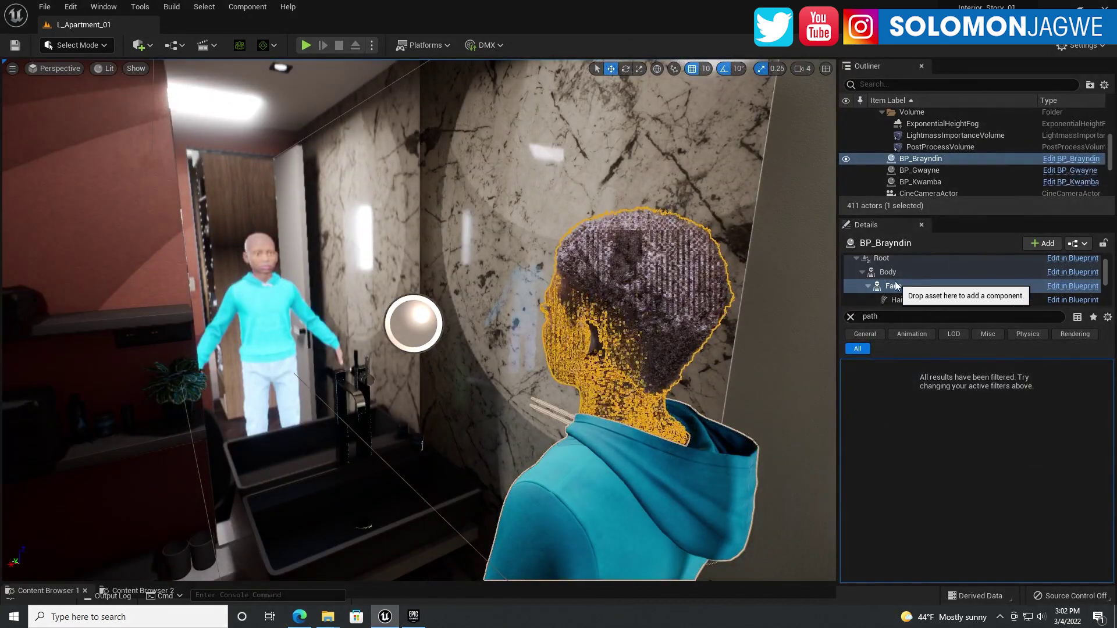
Clear the property search filter and open the Face component's Brayndin_FaceMesh skeletal mesh in its editor.
{"action": "left_click", "coordinate": [851, 316]}
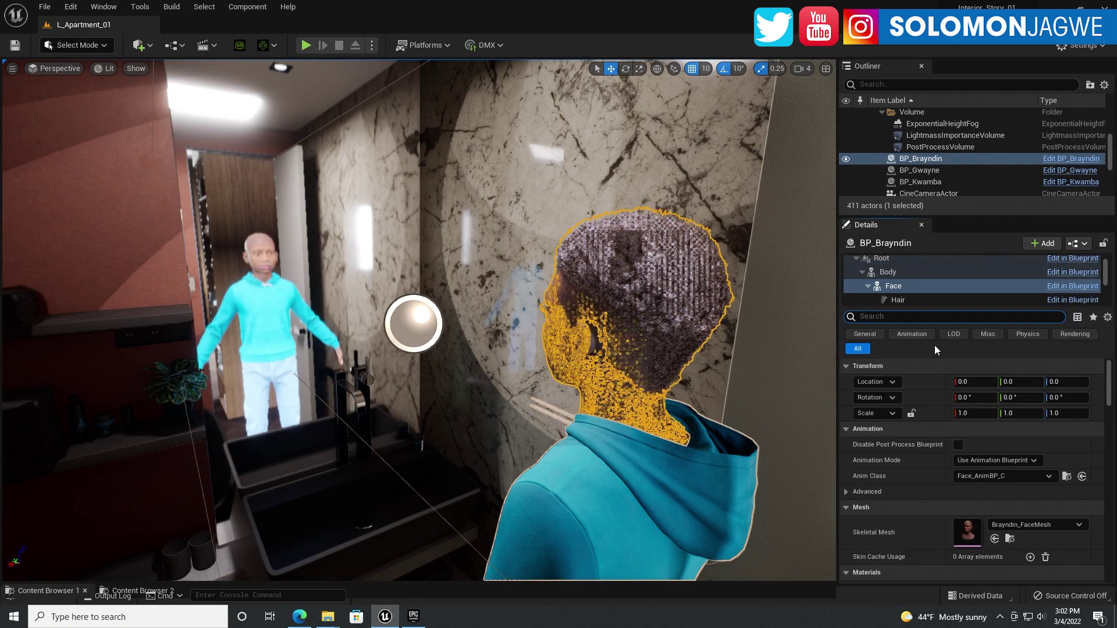
{"action": "double_click", "coordinate": [1002, 531]}
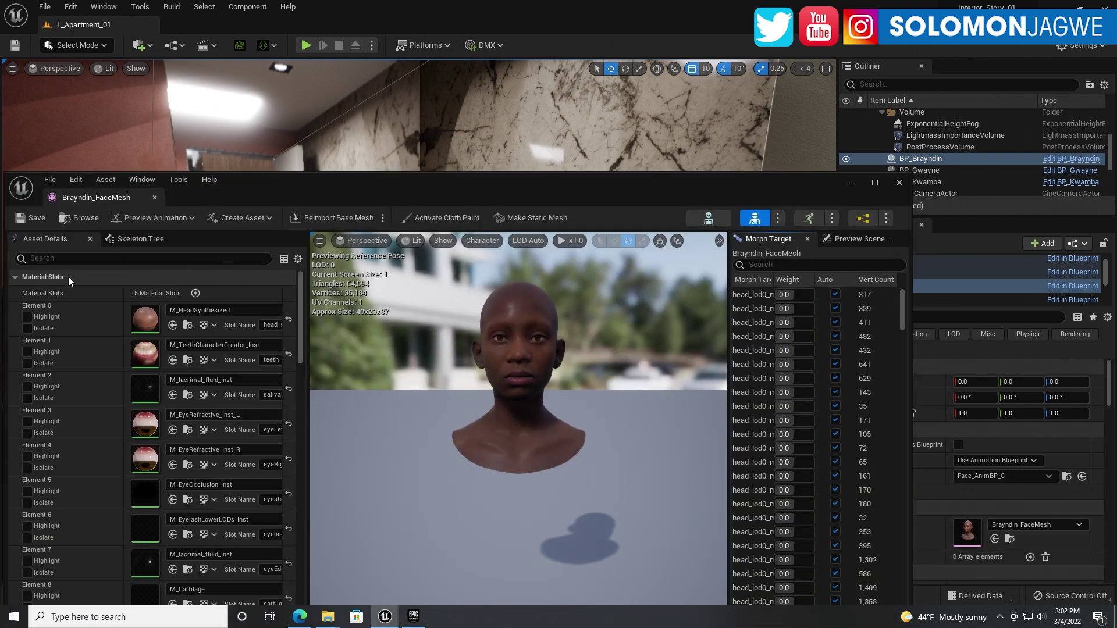
{"action": "left_click_drag", "start_coordinate": [473, 183], "coordinate": [555, 61]}
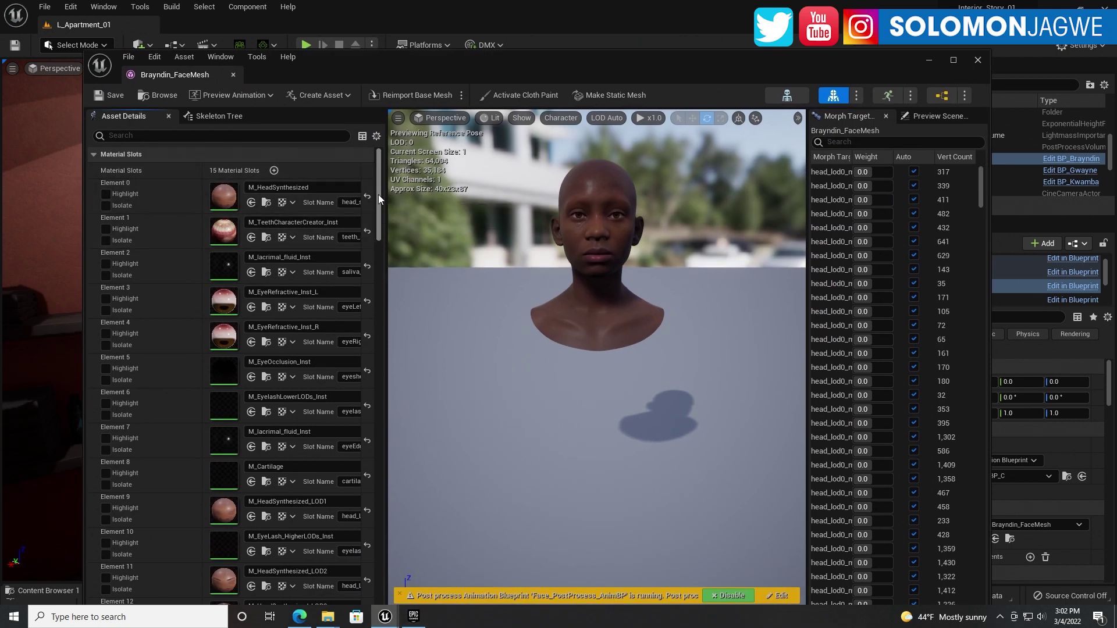
Examine the face mesh's LOD 0 sections and their Cast Shadows and Visible In RayTracing options.
{"action": "left_click_drag", "start_coordinate": [379, 195], "coordinate": [385, 259]}
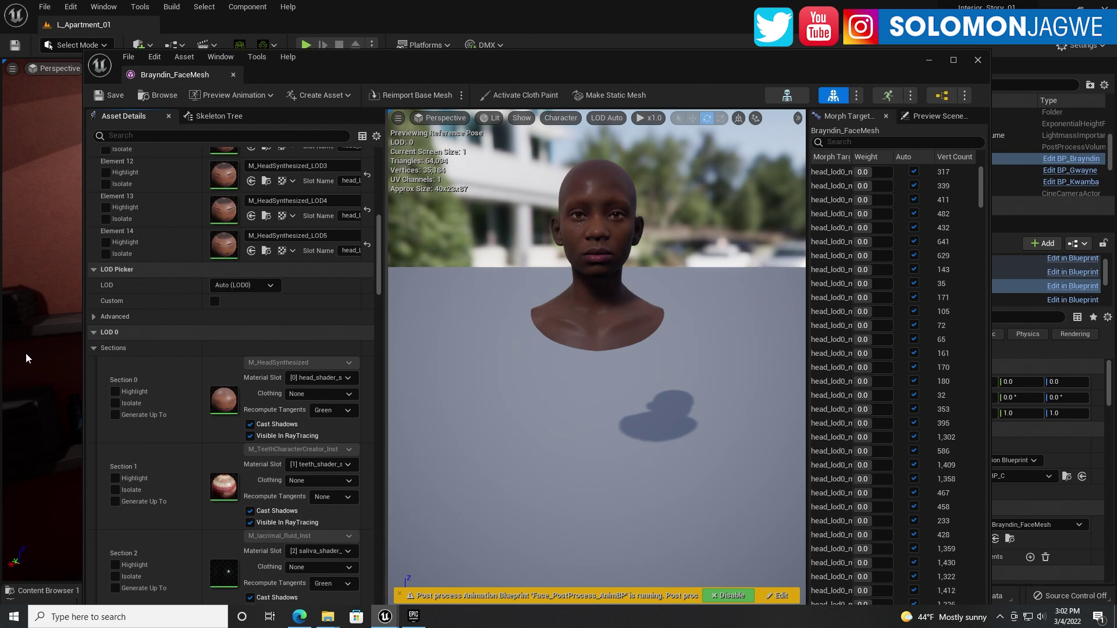
{"action": "left_click", "coordinate": [94, 347]}
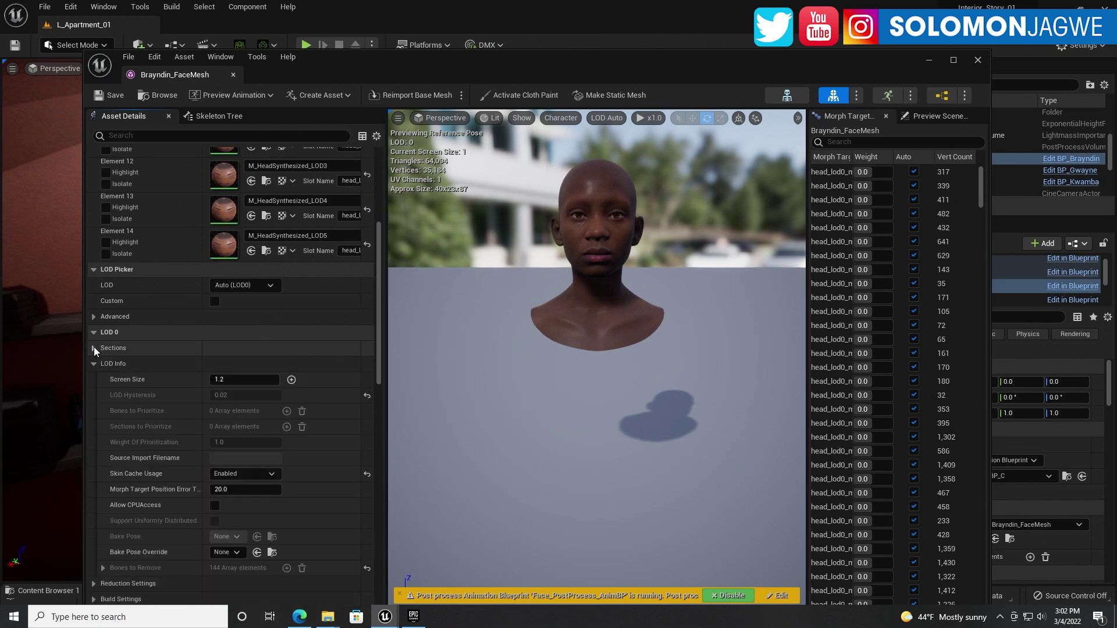
{"action": "left_click", "coordinate": [96, 363]}
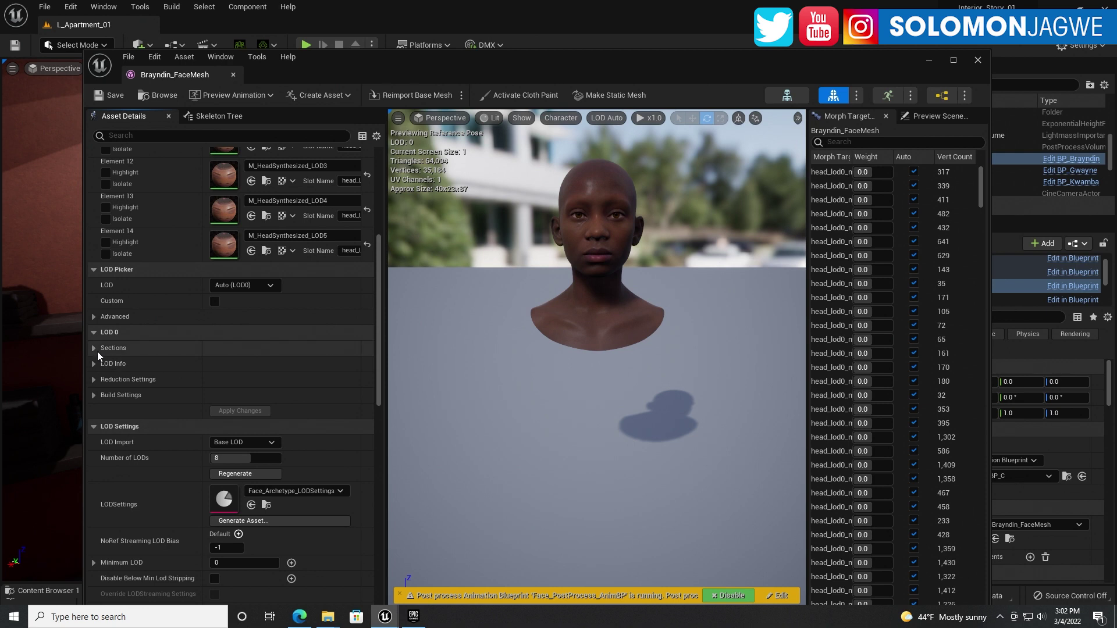
{"action": "left_click", "coordinate": [93, 347]}
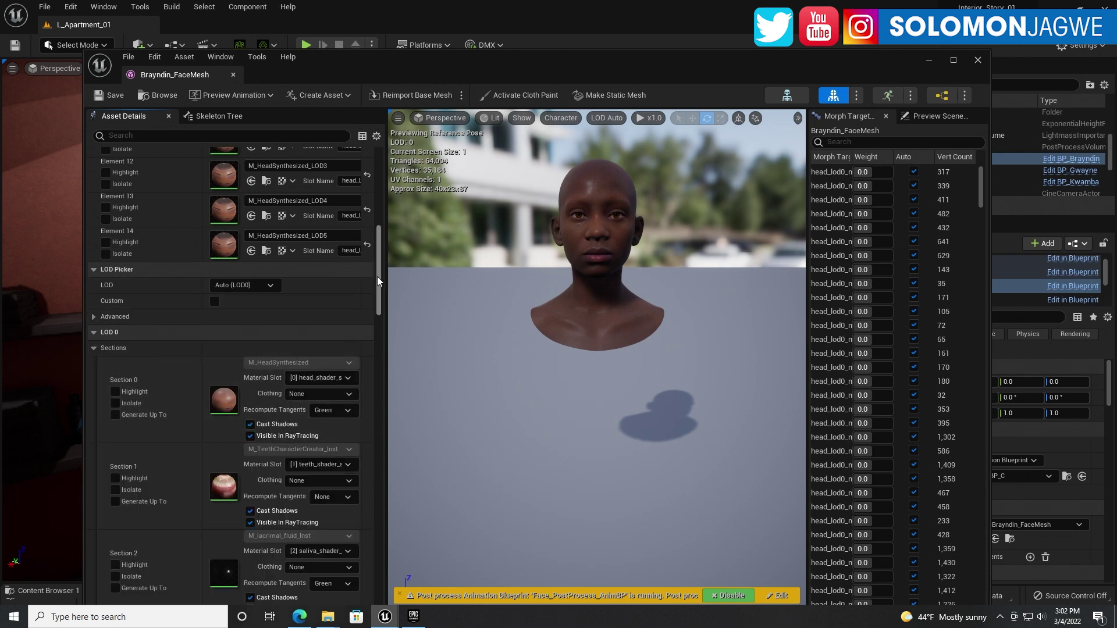
{"action": "left_click_drag", "start_coordinate": [377, 276], "coordinate": [381, 347]}
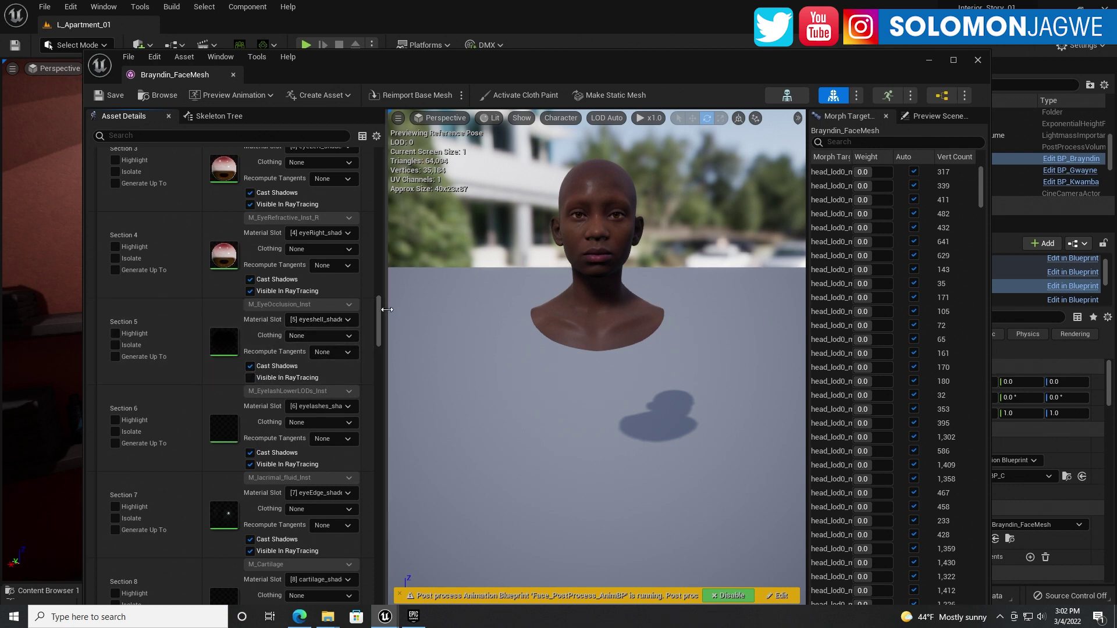
Toggle Visible In RayTracing for the face mesh's Section 5, leave it disabled, save the mesh and return to the level.
{"action": "left_click_drag", "start_coordinate": [386, 310], "coordinate": [529, 310]}
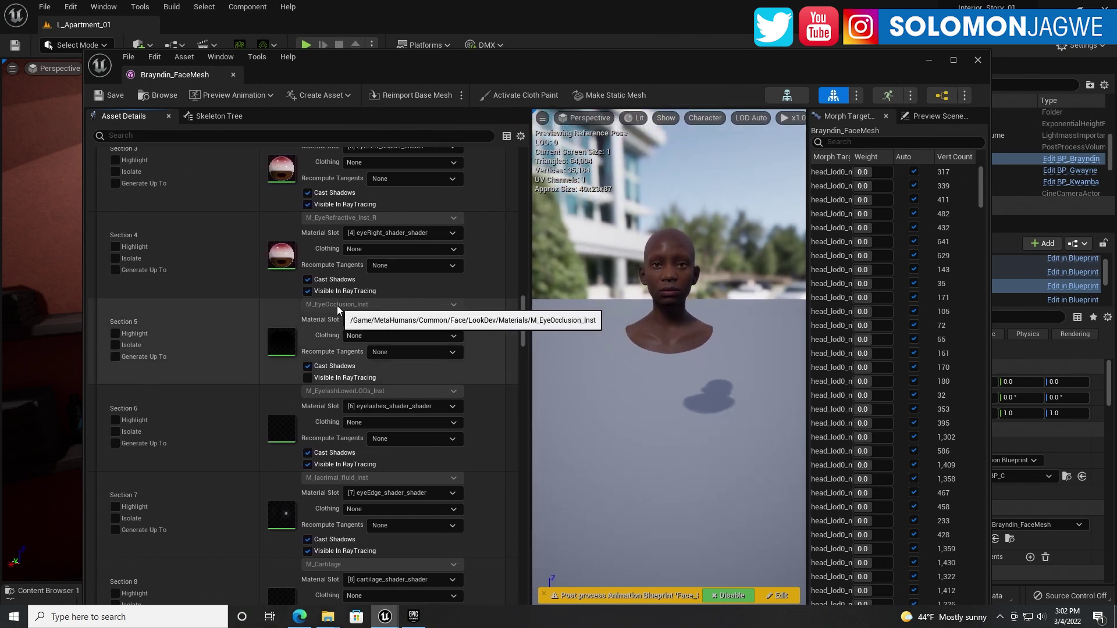
{"action": "left_click", "coordinate": [308, 378]}
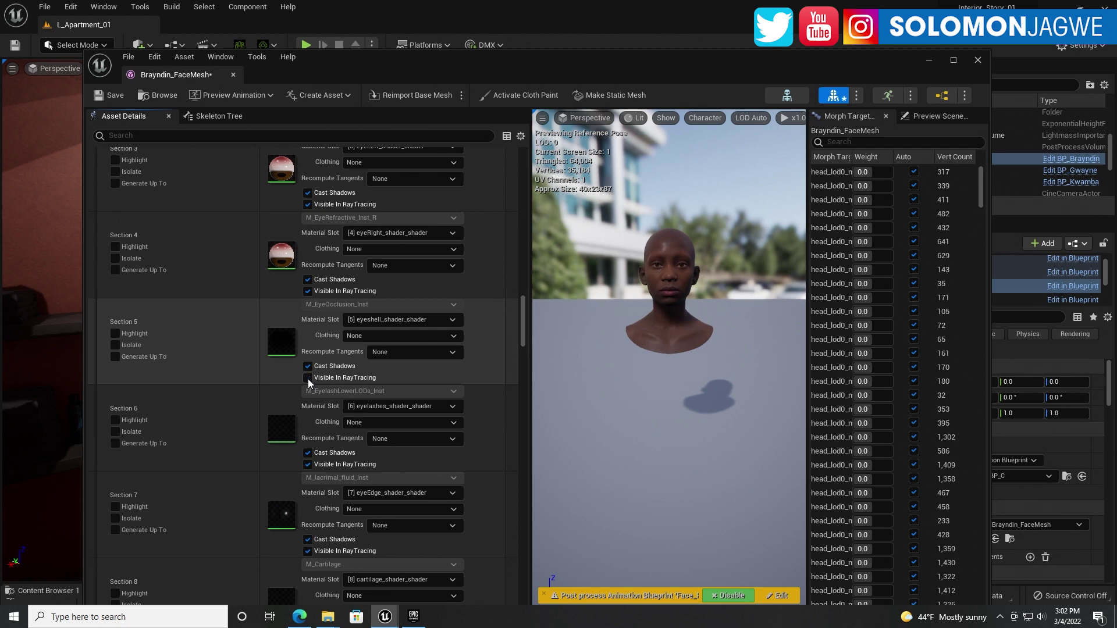
{"action": "left_click", "coordinate": [308, 379]}
{"action": "left_click", "coordinate": [307, 378]}
{"action": "left_click", "coordinate": [113, 98]}
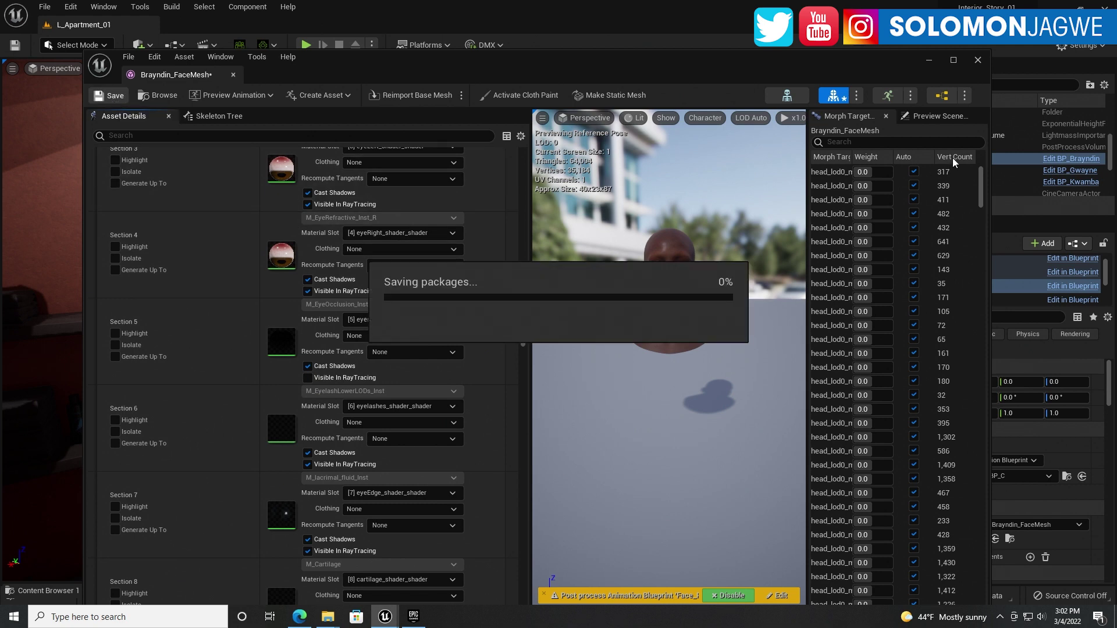
{"action": "left_click", "coordinate": [930, 61]}
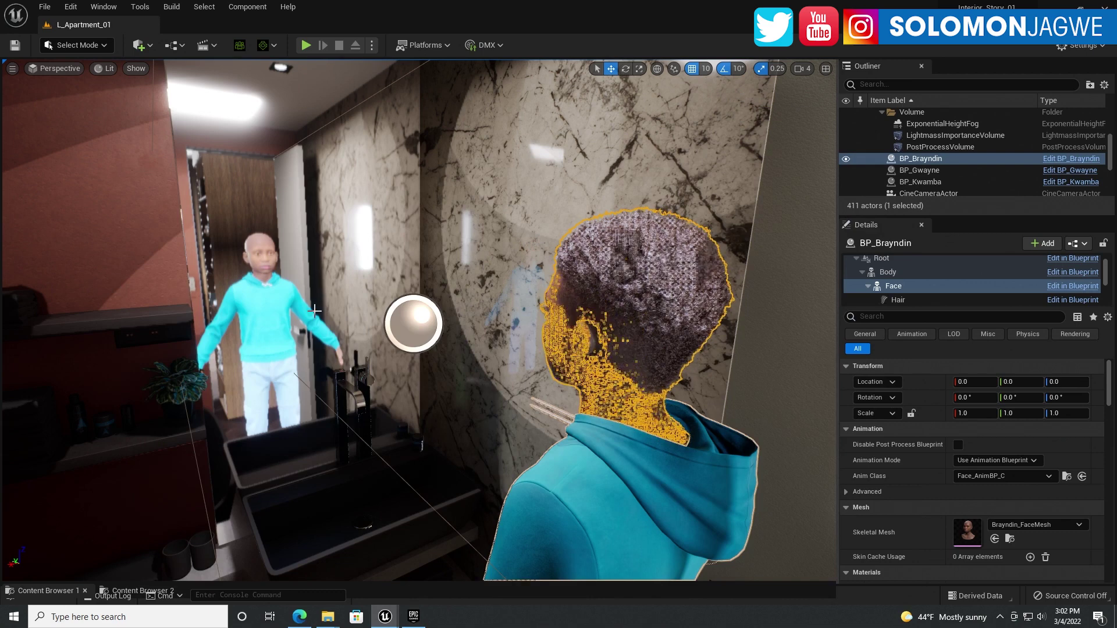
Set the level's view mode to Path Tracing.
{"action": "left_click", "coordinate": [107, 68]}
{"action": "mouse_move", "coordinate": [148, 308]}
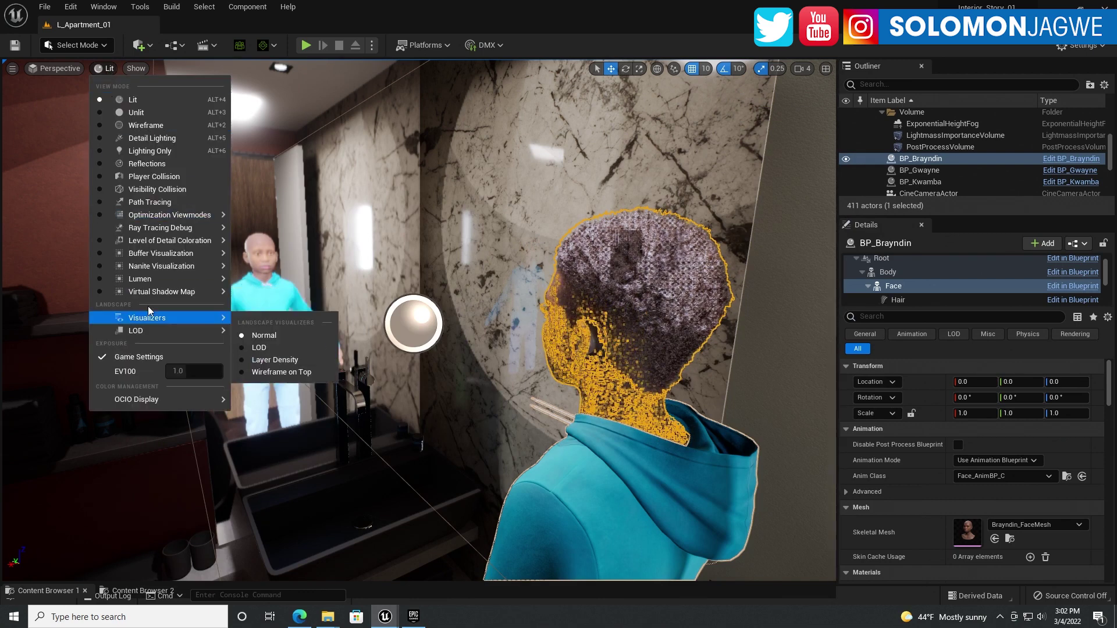
{"action": "left_click", "coordinate": [159, 202]}
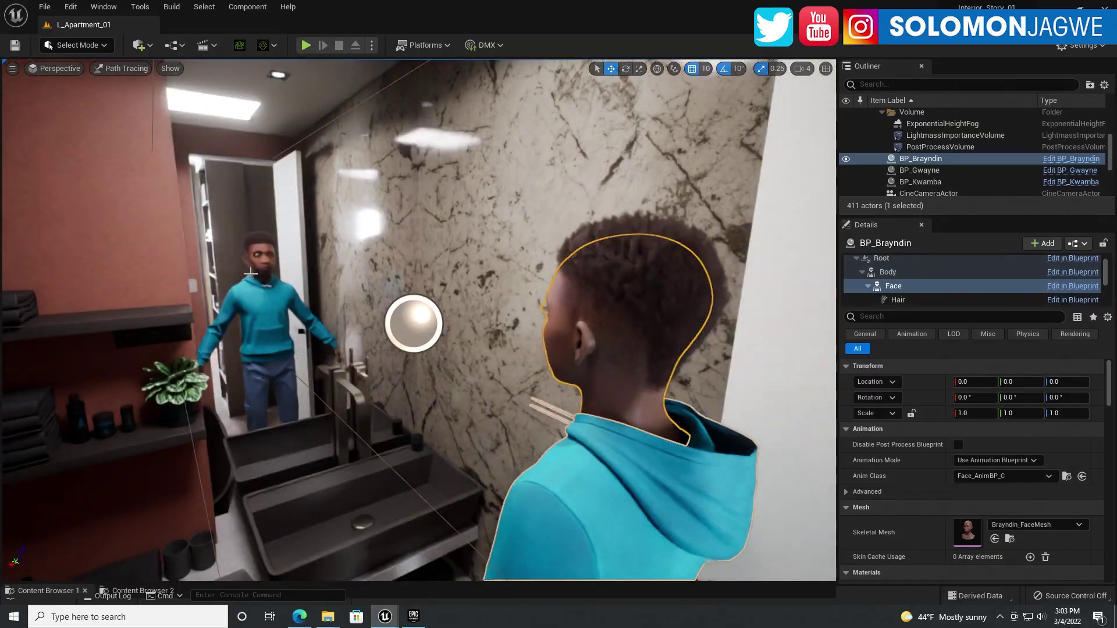
Examine the boy's eyes and face in the mirror reflection up close and from behind him under path tracing.
{"action": "key", "text": "w"}
{"action": "mouse_move", "coordinate": [251, 272]}
{"action": "right_mouse_down"}
{"action": "mouse_move", "coordinate": [248, 239]}
{"action": "mouse_move", "coordinate": [218, 243]}
{"action": "right_mouse_up"}
{"action": "key", "text": "w"}
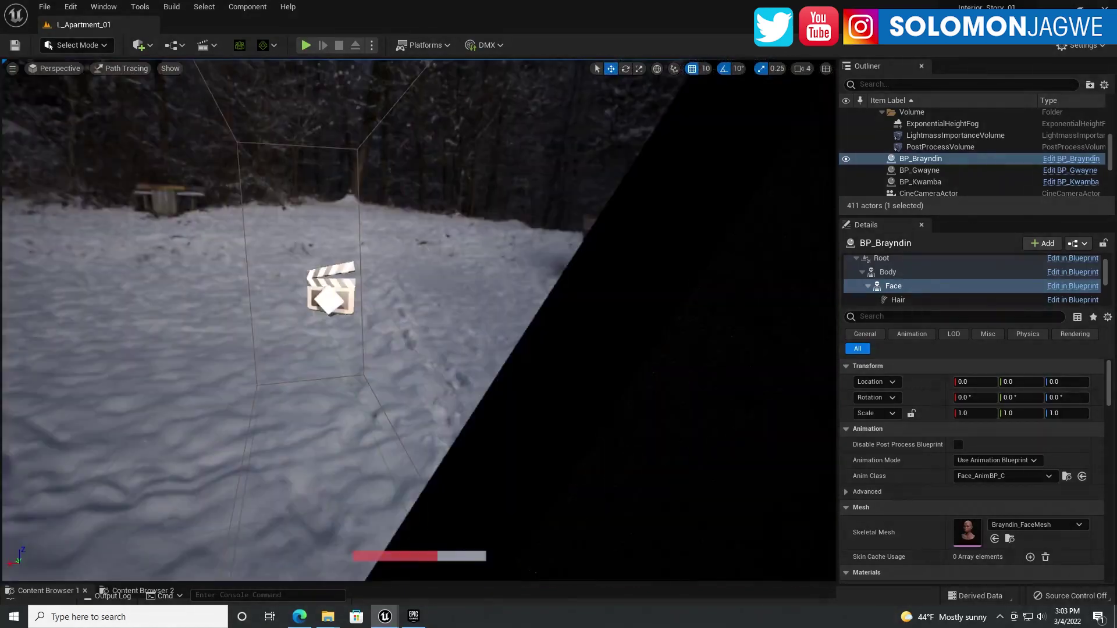
{"action": "scroll", "coordinate": [351, 288], "scroll_direction": "down", "scroll_amount": 1}
{"action": "scroll", "coordinate": [351, 288], "scroll_direction": "up", "scroll_amount": 2}
{"action": "scroll", "coordinate": [351, 288], "scroll_direction": "down", "scroll_amount": 2}
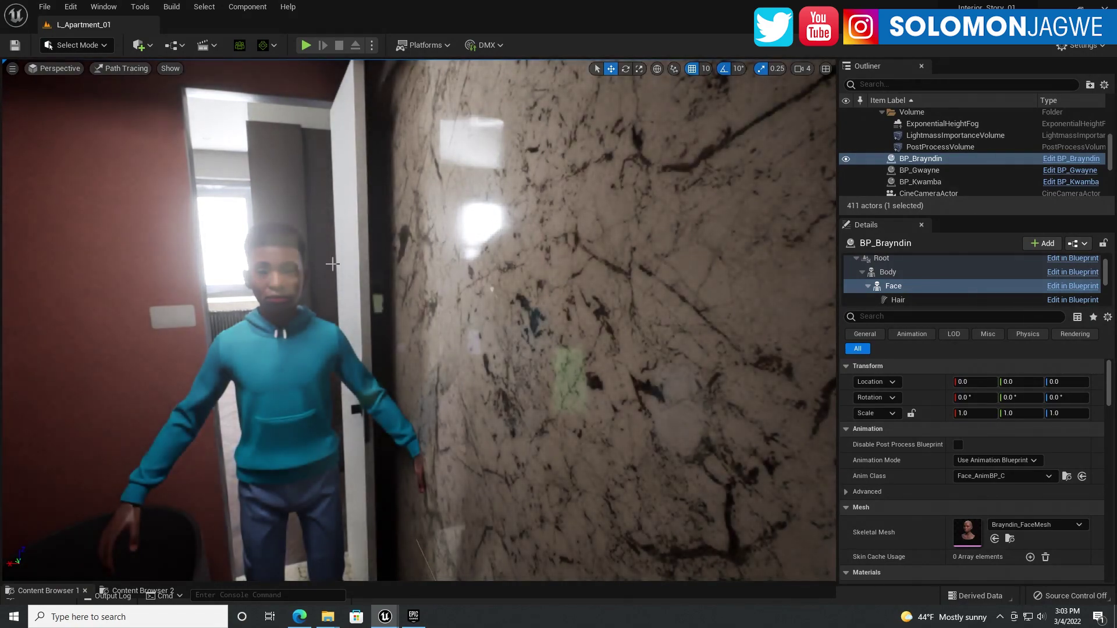
{"action": "key", "text": "s"}
{"action": "mouse_move", "coordinate": [321, 292]}
{"action": "right_mouse_down"}
{"action": "mouse_move", "coordinate": [322, 320]}
{"action": "mouse_move", "coordinate": [324, 309]}
{"action": "right_mouse_up"}
{"action": "key", "text": "w"}
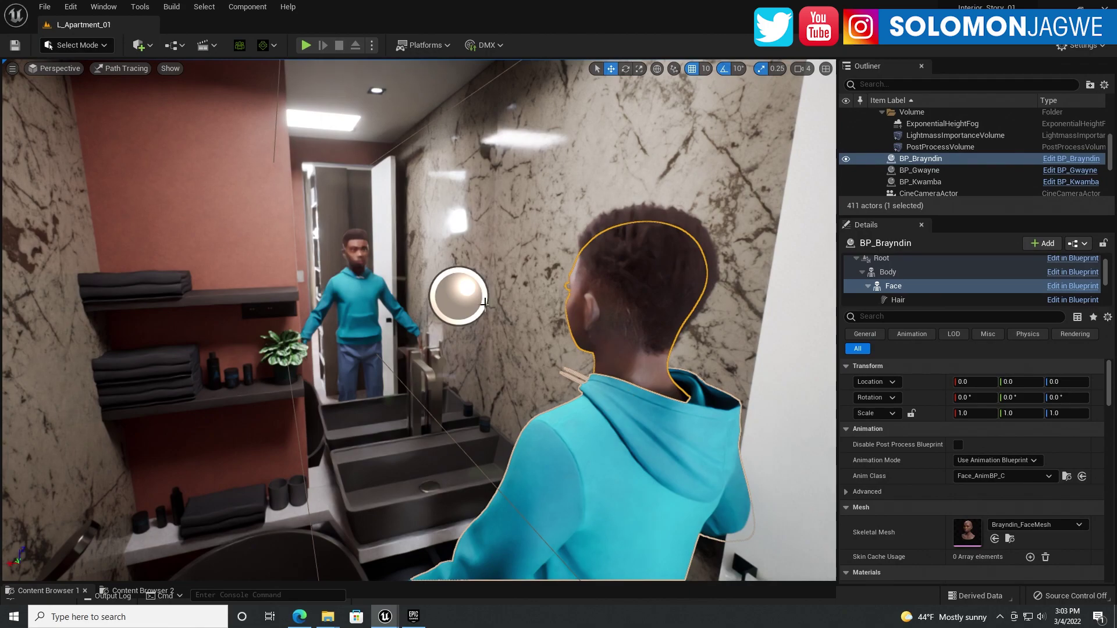
{"action": "middle_click_drag", "start_coordinate": [585, 277], "coordinate": [589, 349]}
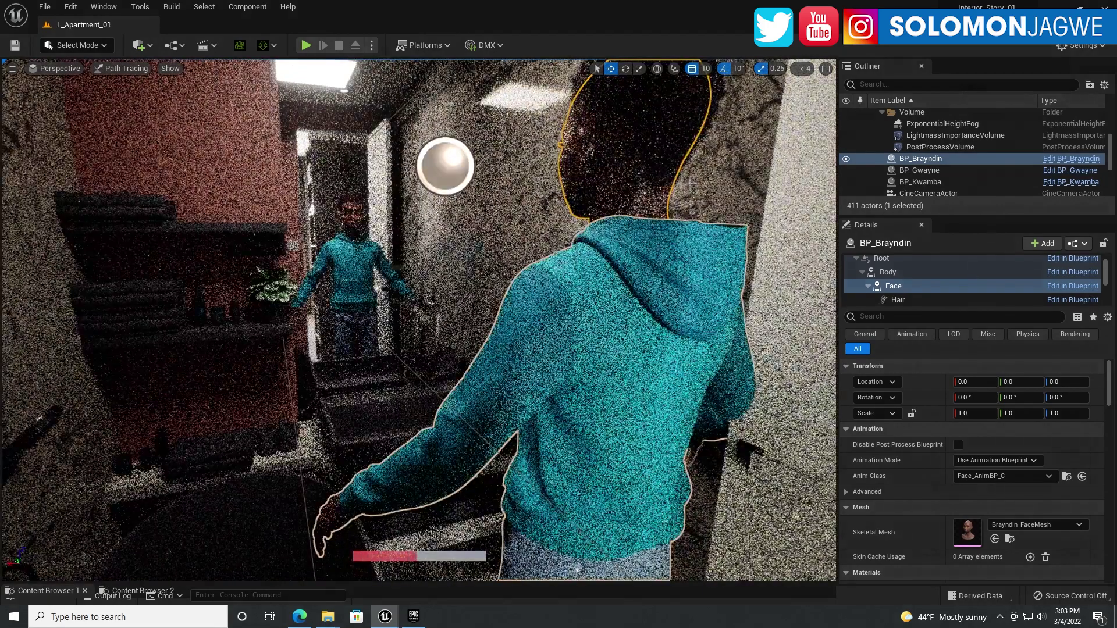
{"action": "middle_click_drag", "start_coordinate": [692, 183], "coordinate": [694, 139]}
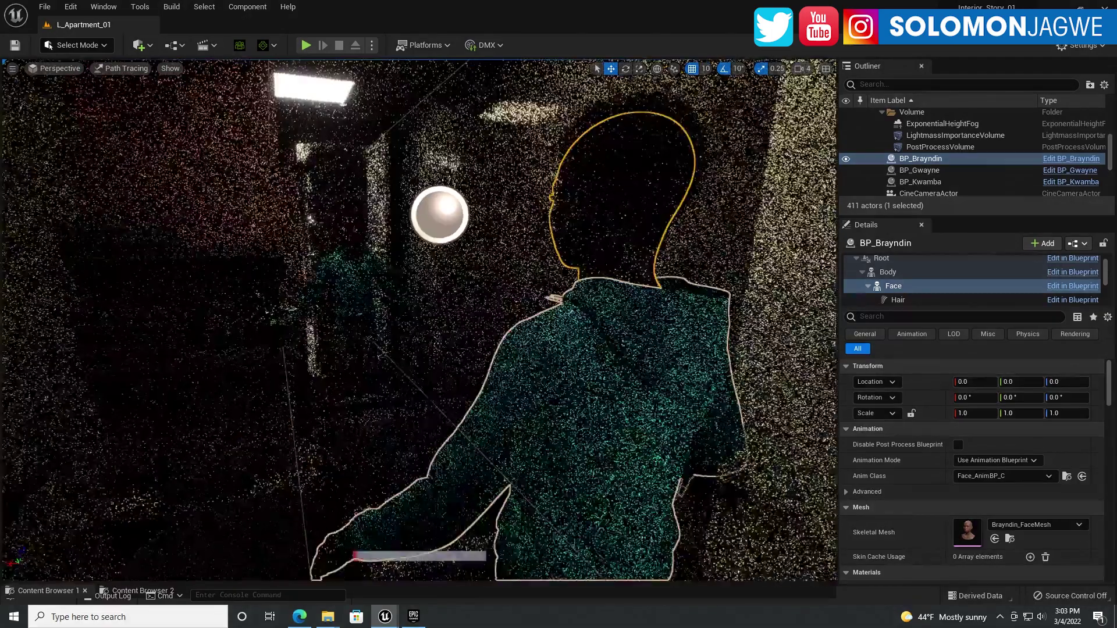